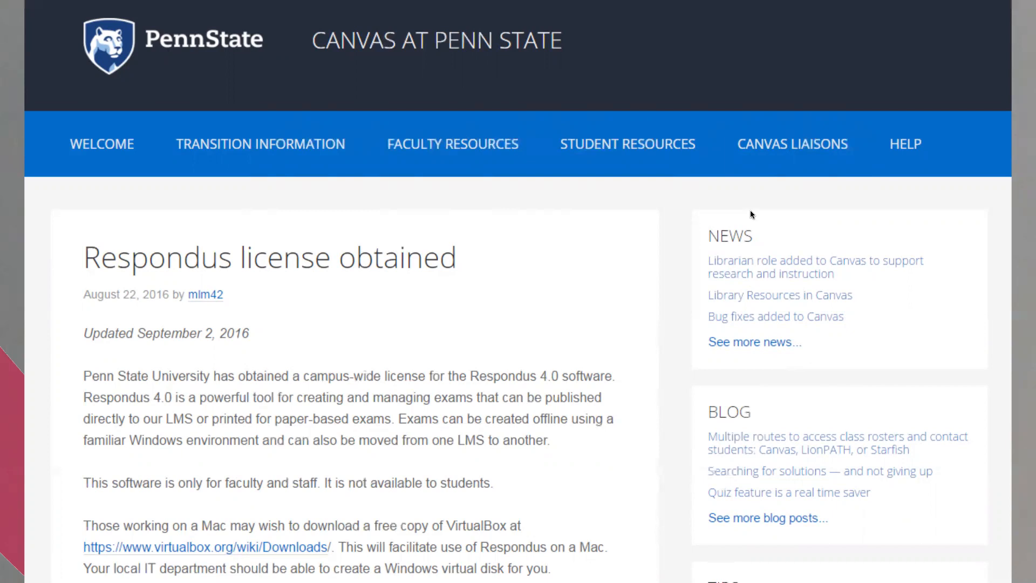
key(Right)
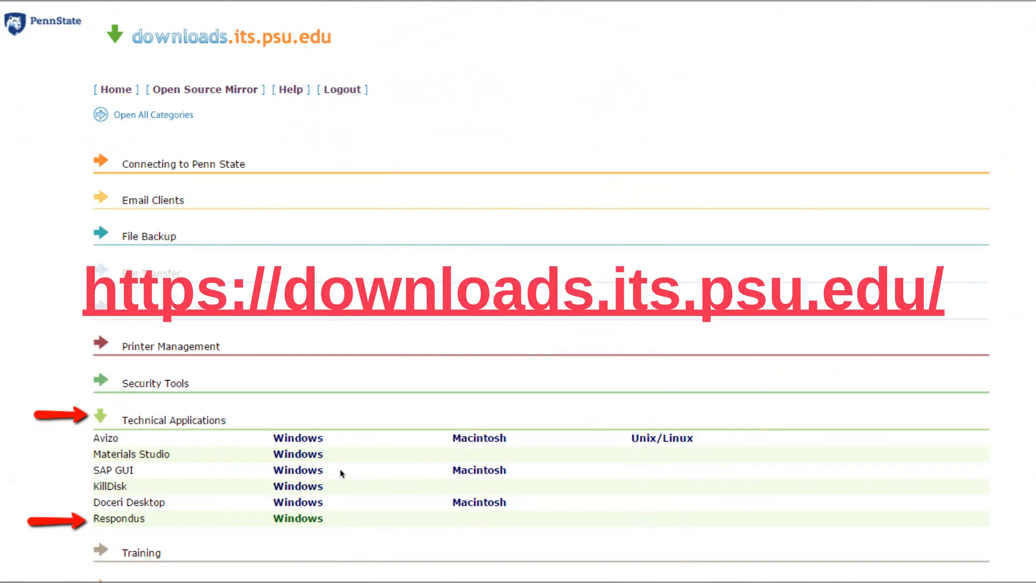
Advance to the CREATE frame and zoom into the Start screen screenshot marking Open and Create.
key(Right)
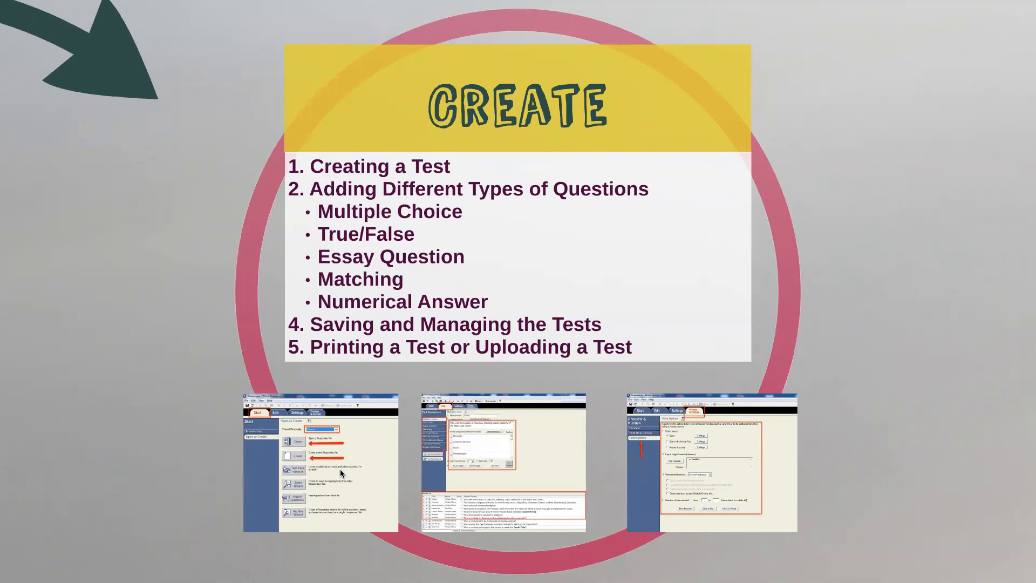
click(340, 473)
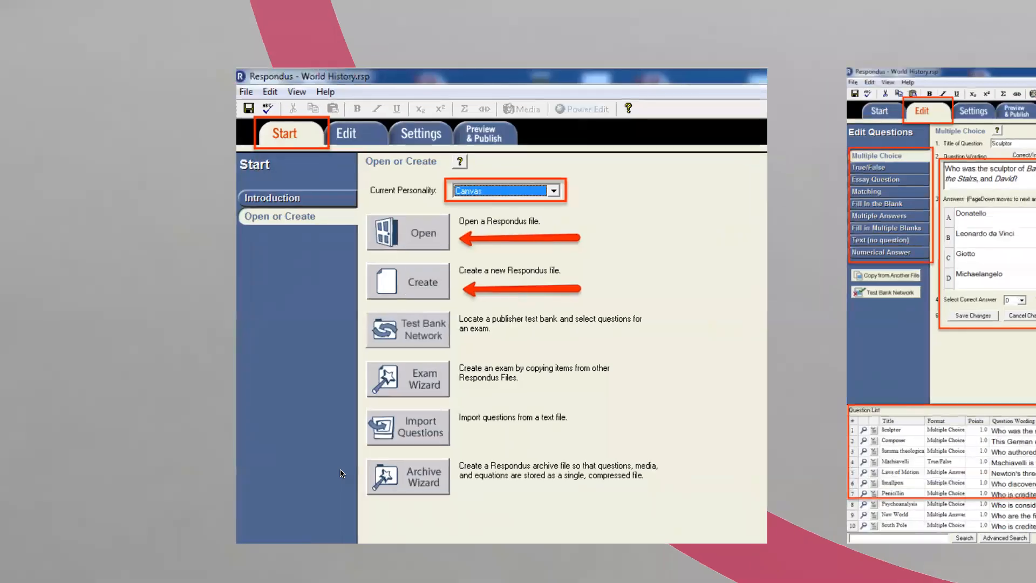
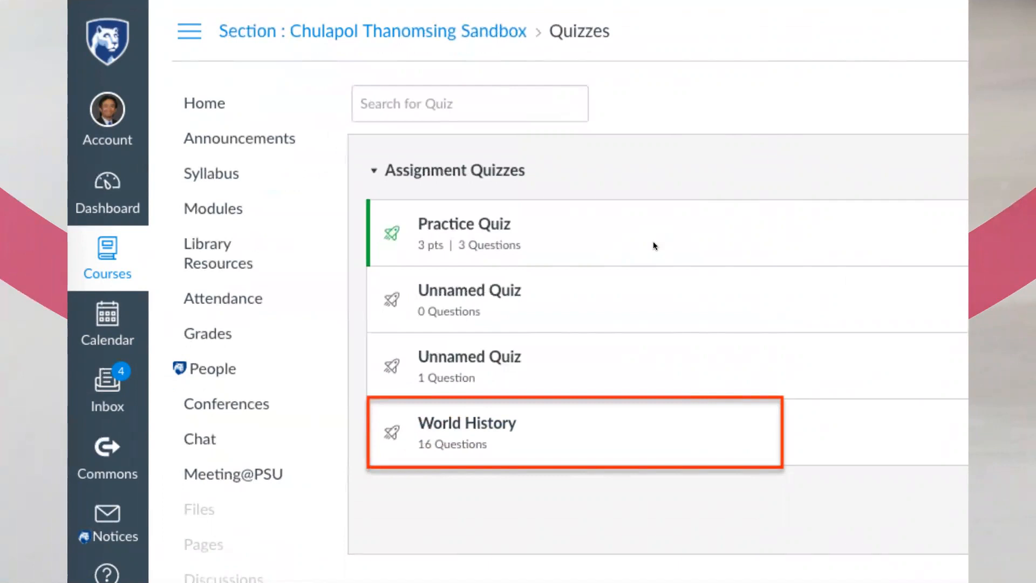
Zoom the Prezi out from the Quizzes screenshot to the Test Creator - Respondus @ PSU overview.
key(Right)
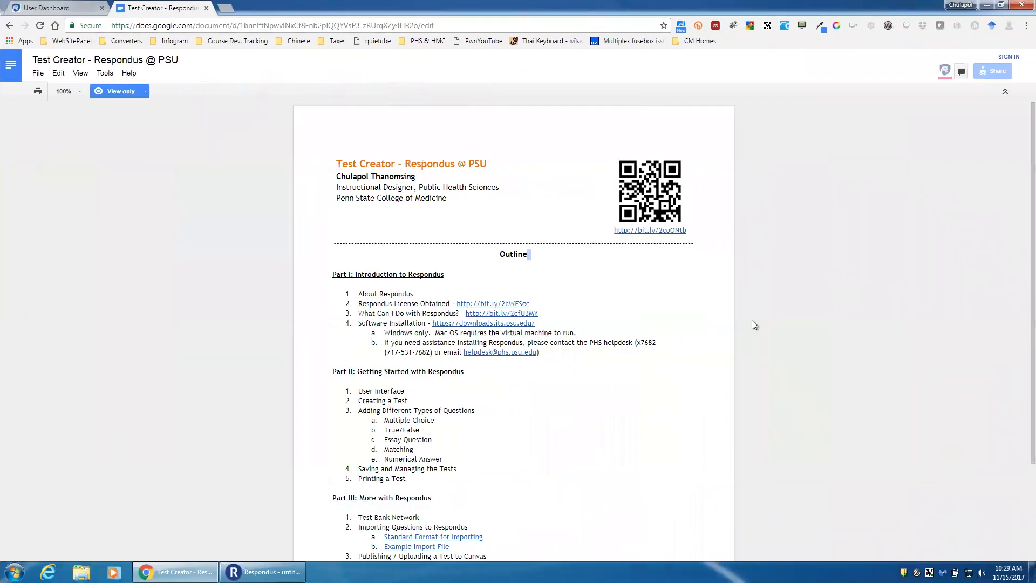
click(599, 297)
Highlight the QR code's short link and the Respondus license link in the outline.
double_click(602, 280)
drag(610, 228, 685, 232)
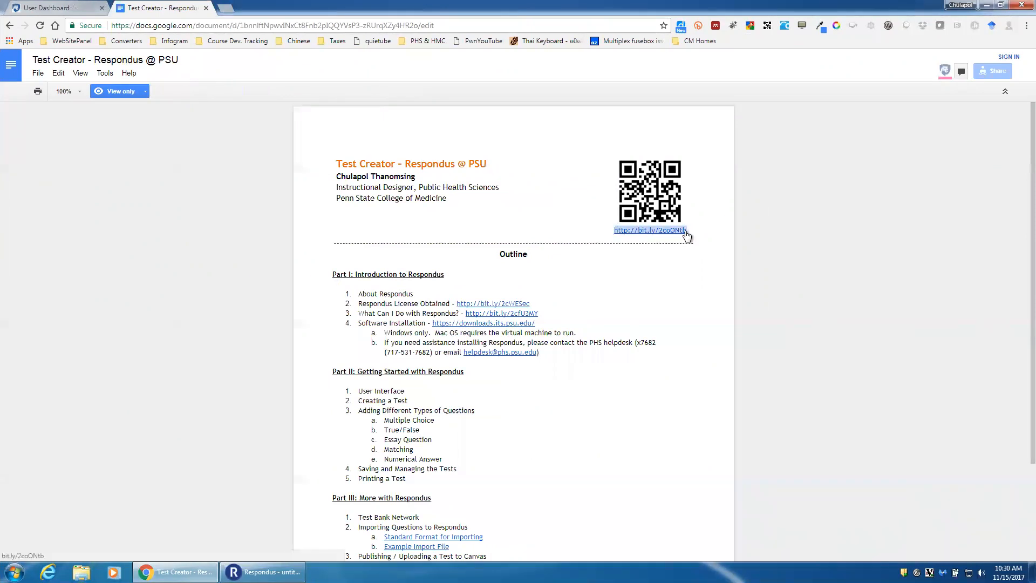
double_click(634, 306)
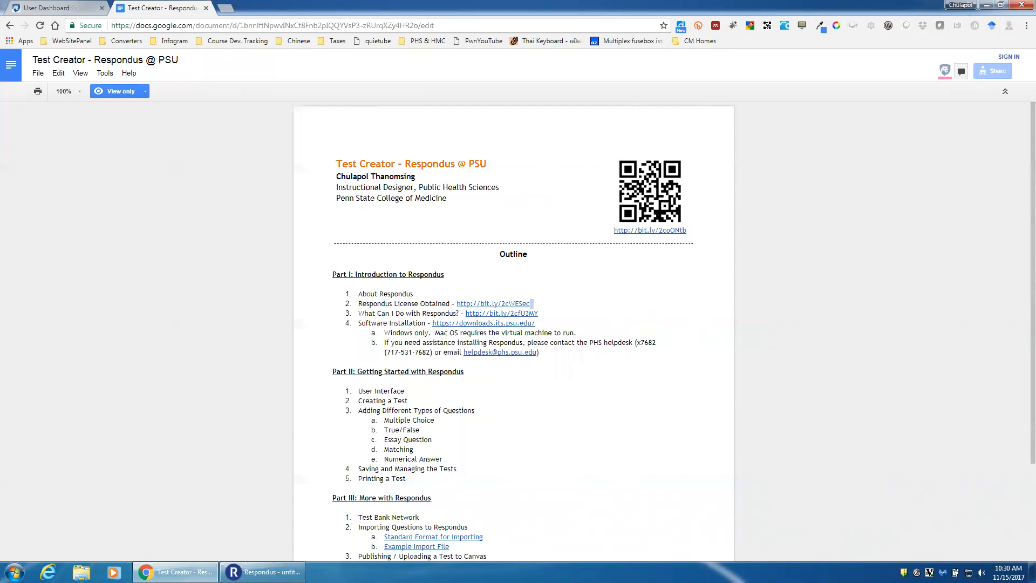
key(super)
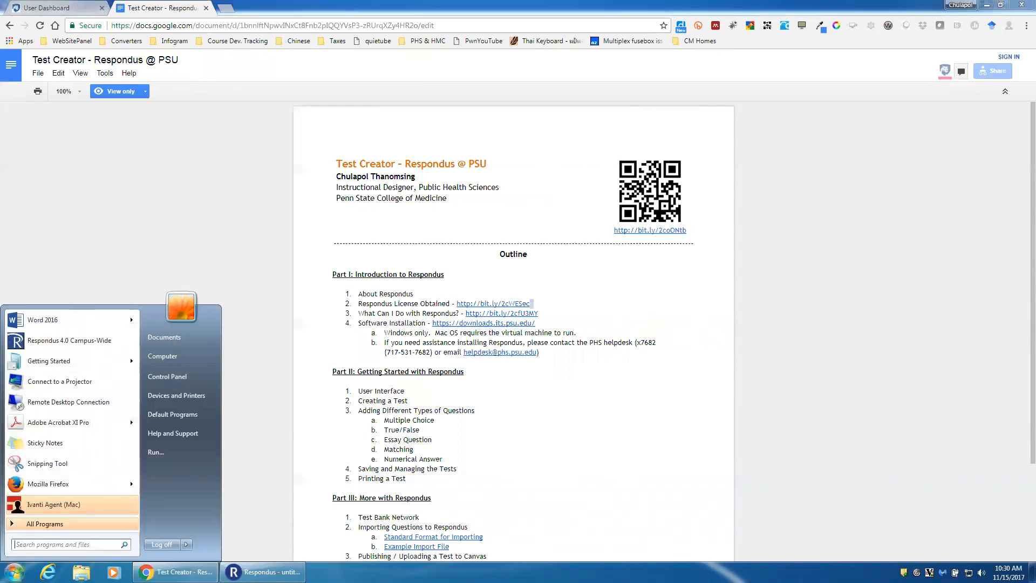
click(400, 192)
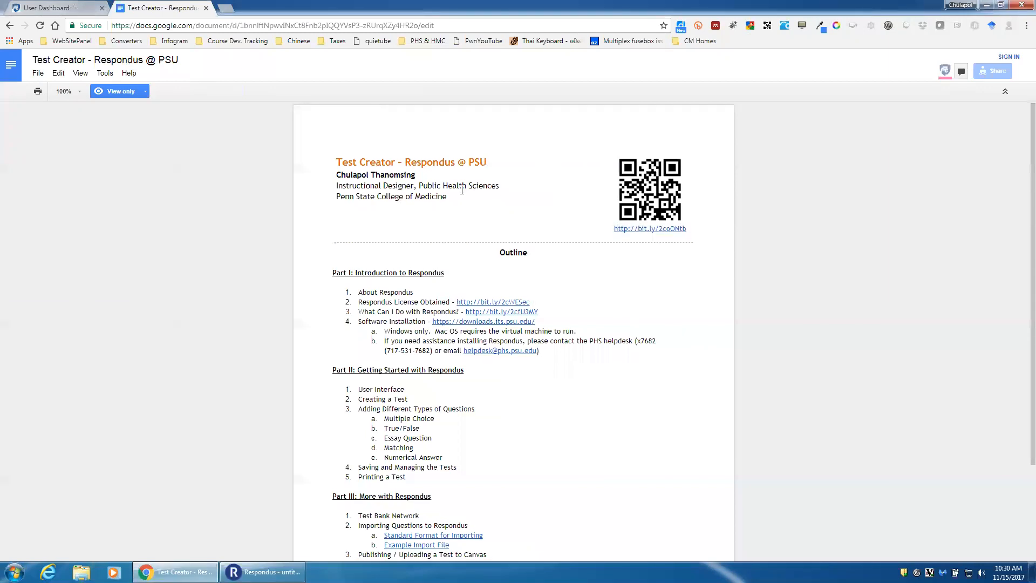
Scroll the outline down to the Resources links, then switch to the Canvas User Dashboard tab.
scroll(575, 335, down, 2)
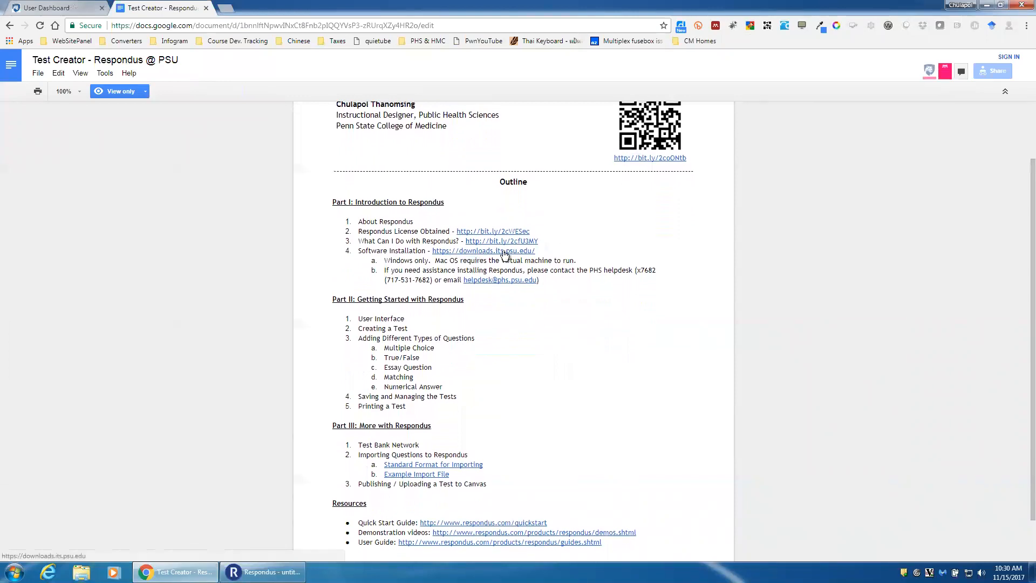
scroll(526, 406, down, 1)
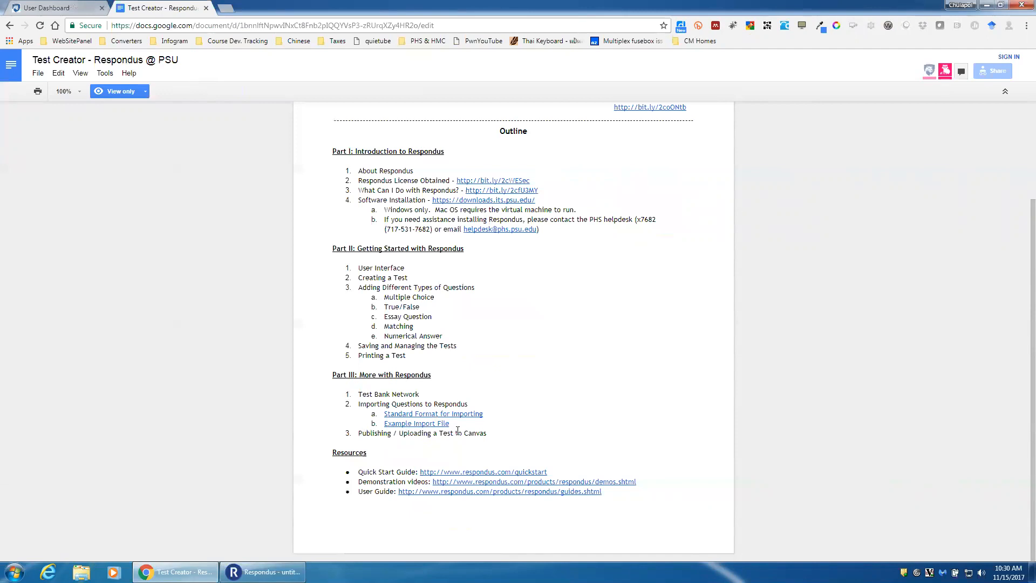
scroll(561, 418, up, 3)
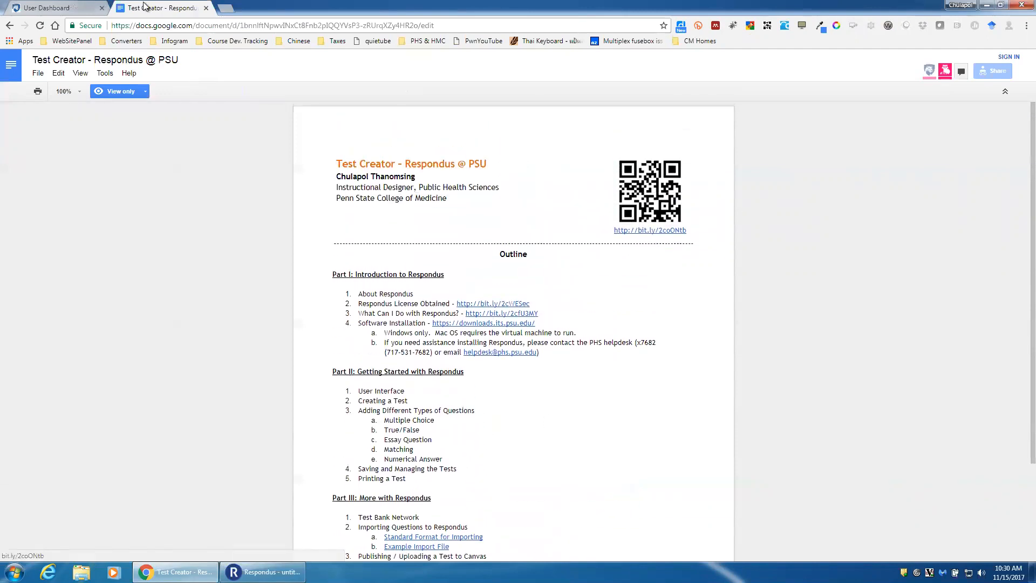
click(55, 9)
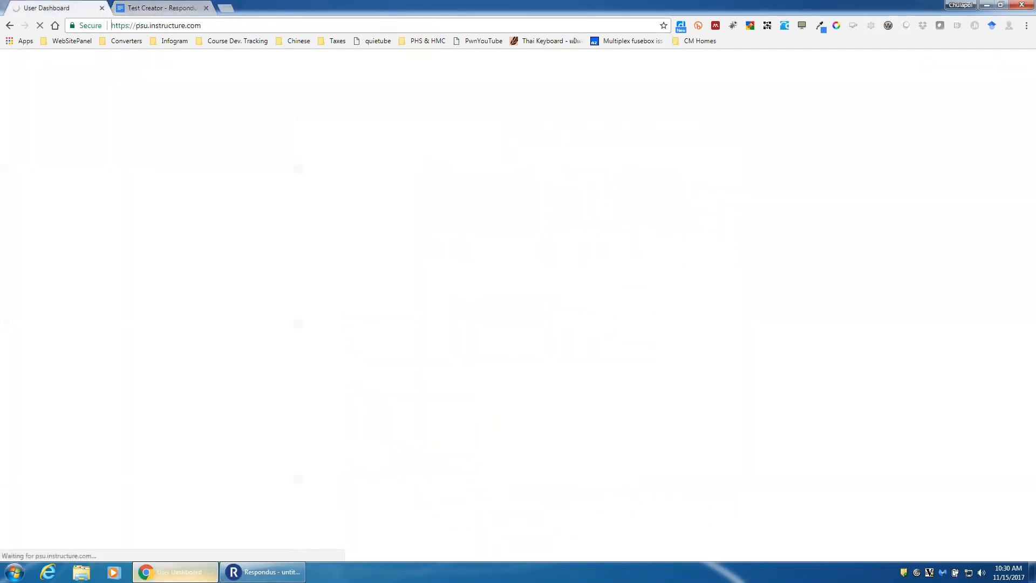
Bring Respondus forward from behind the browser and close it.
click(986, 4)
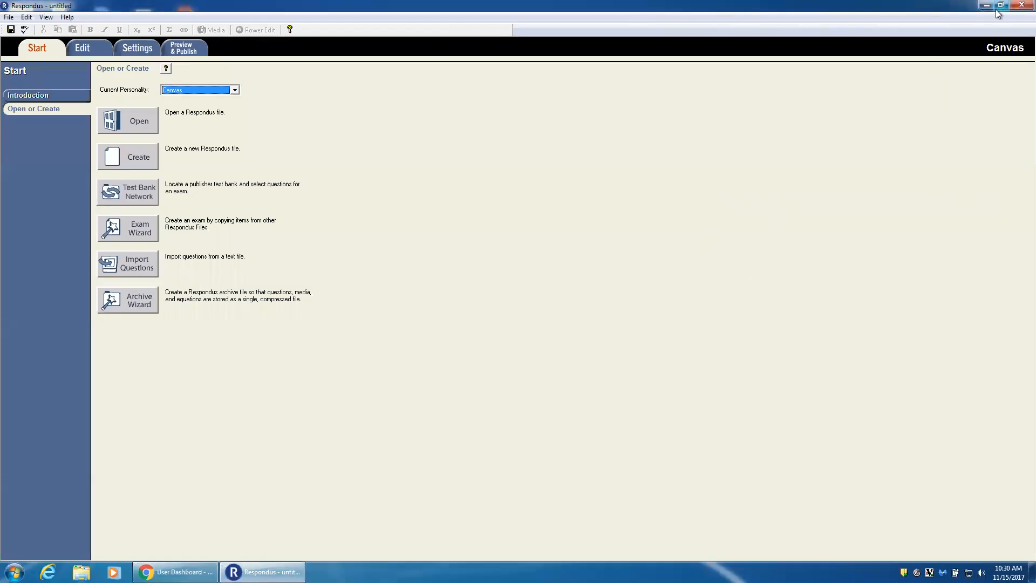
click(986, 5)
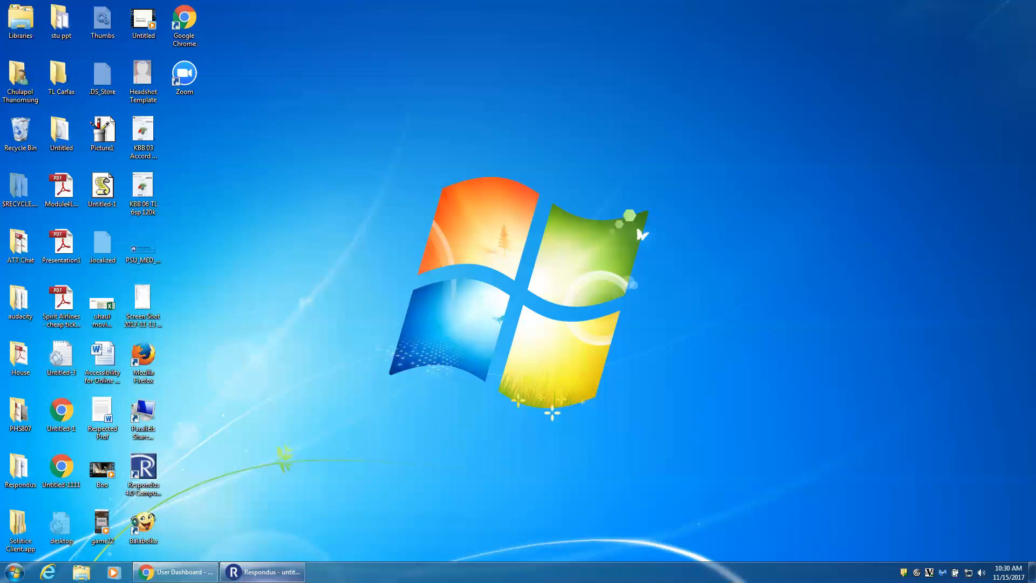
click(265, 572)
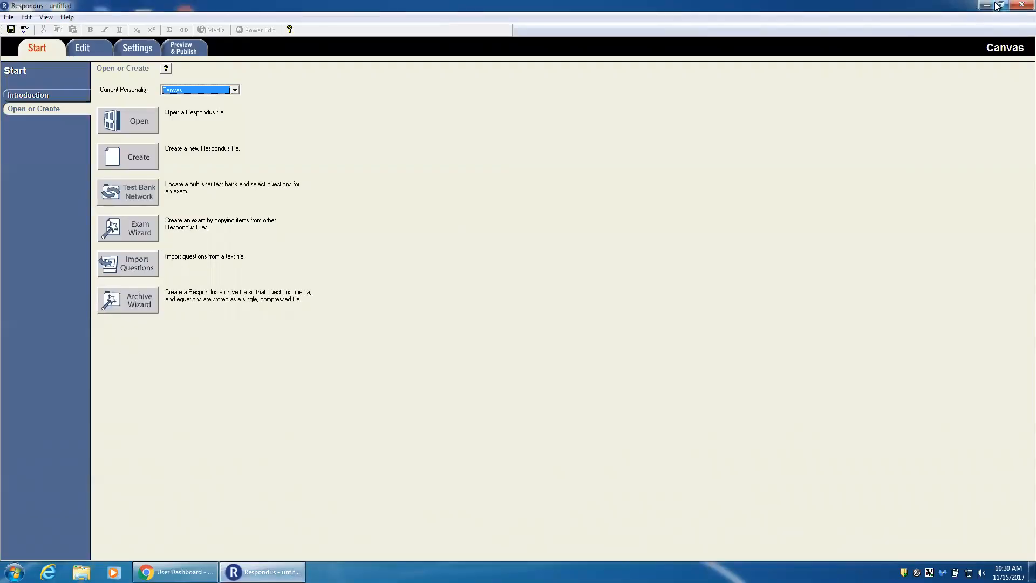
click(1021, 5)
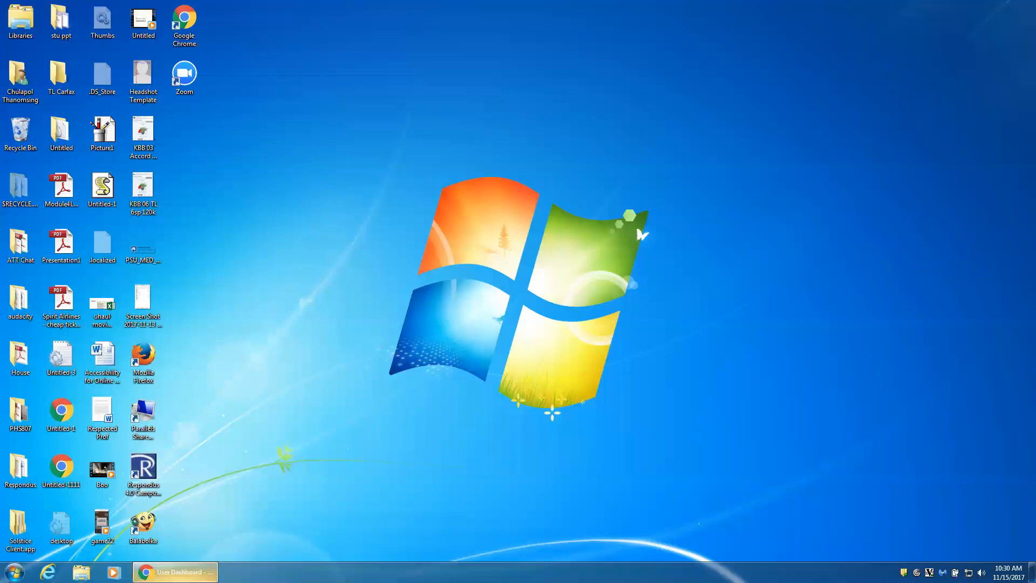
Return to the Test Creator outline in Chrome and highlight the software installation link.
click(176, 572)
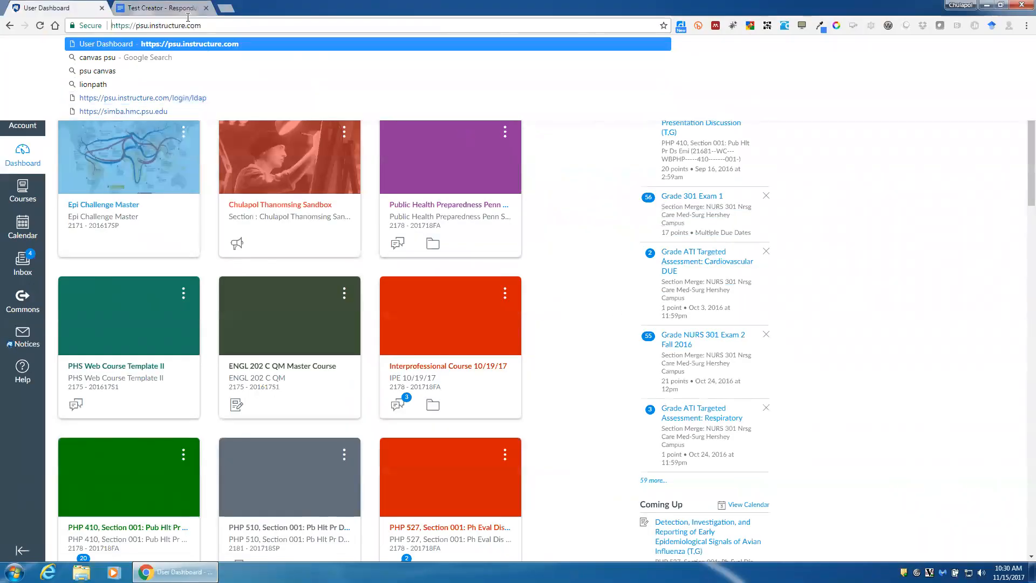
click(159, 7)
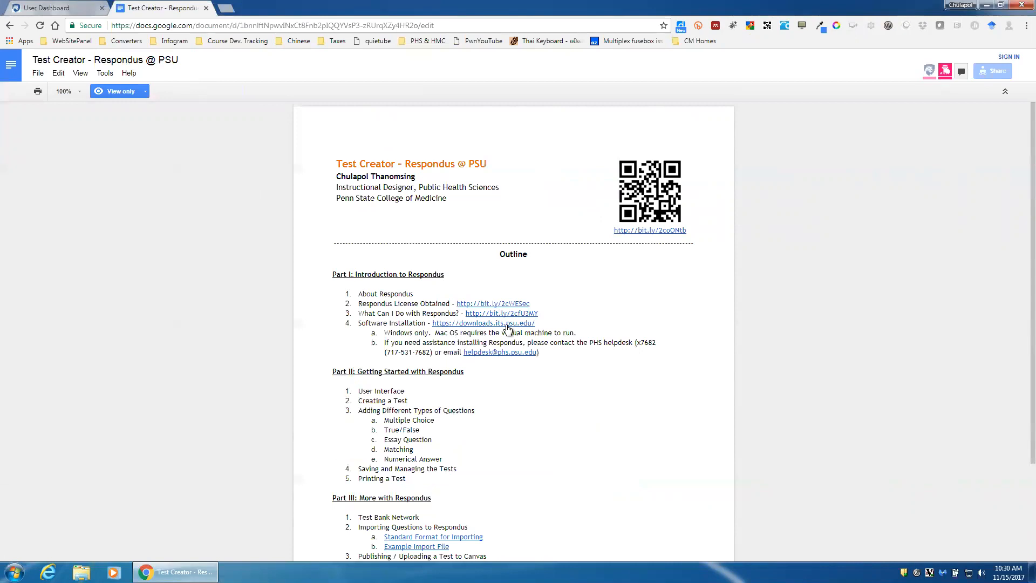
drag(520, 326, 435, 327)
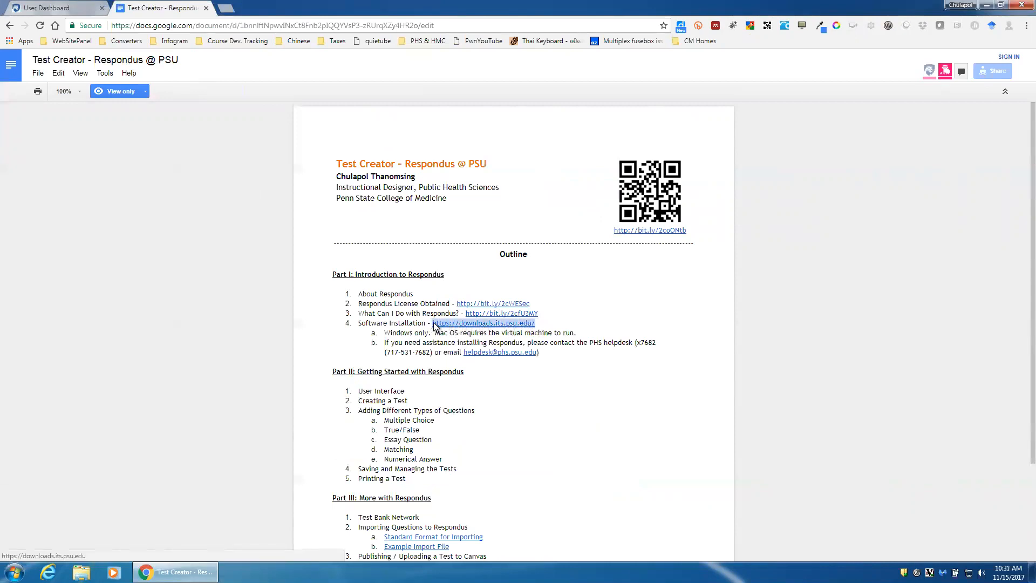
Load downloads.its.psu.edu in a new tab and expand the Technical Applications category.
click(226, 8)
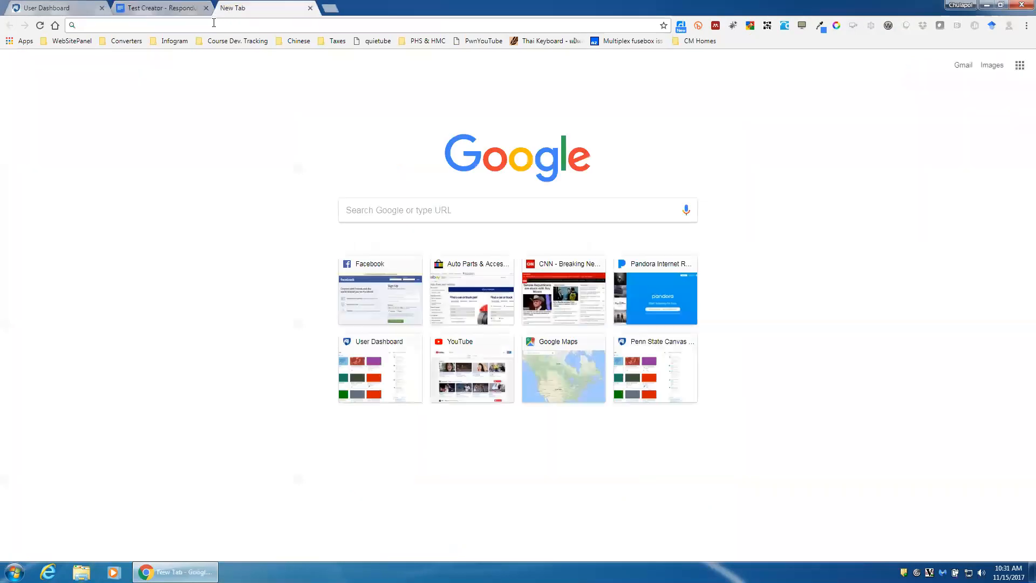
text(download)
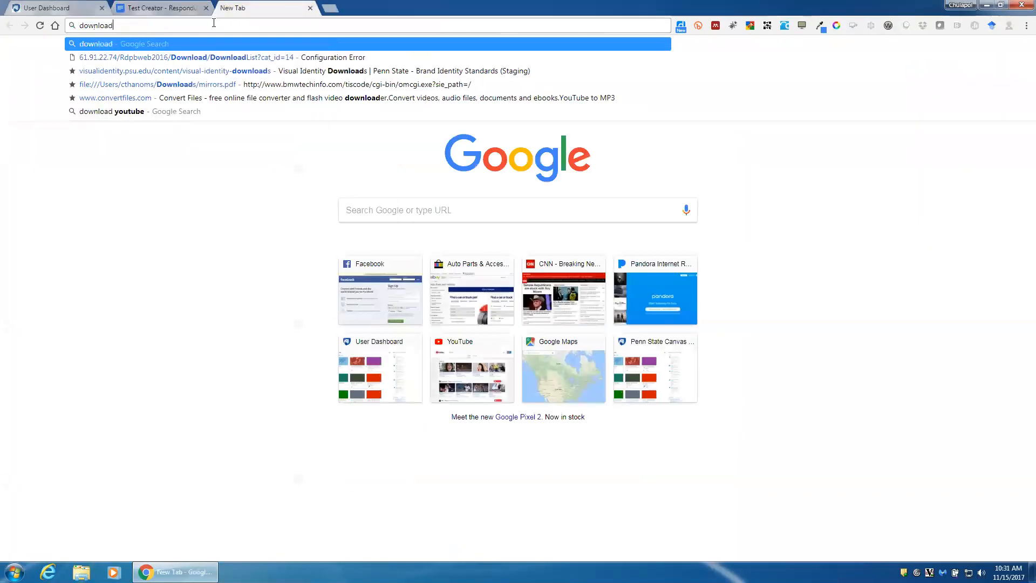
text(s.it)
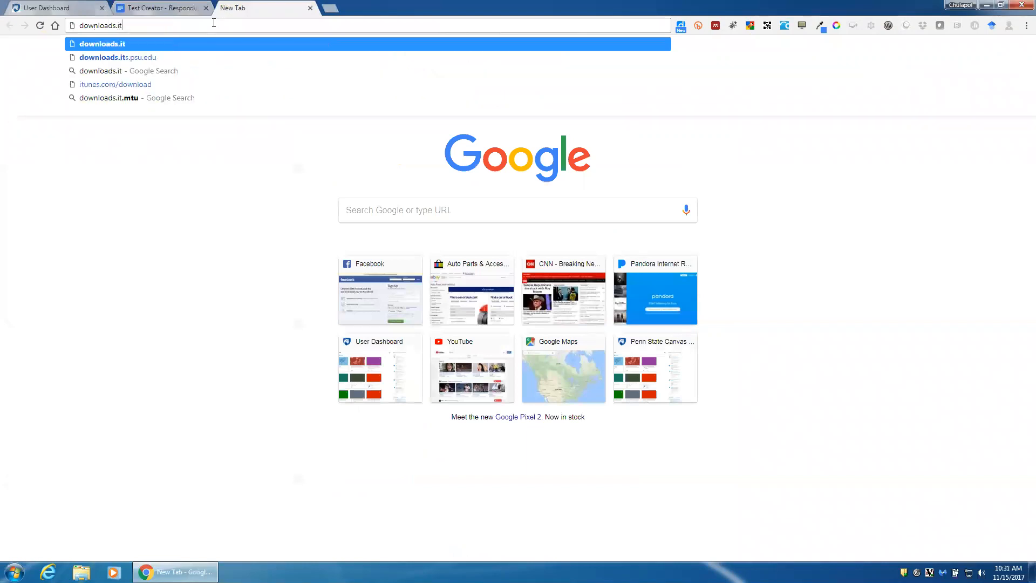
text(s.psu.edu)
key(Return)
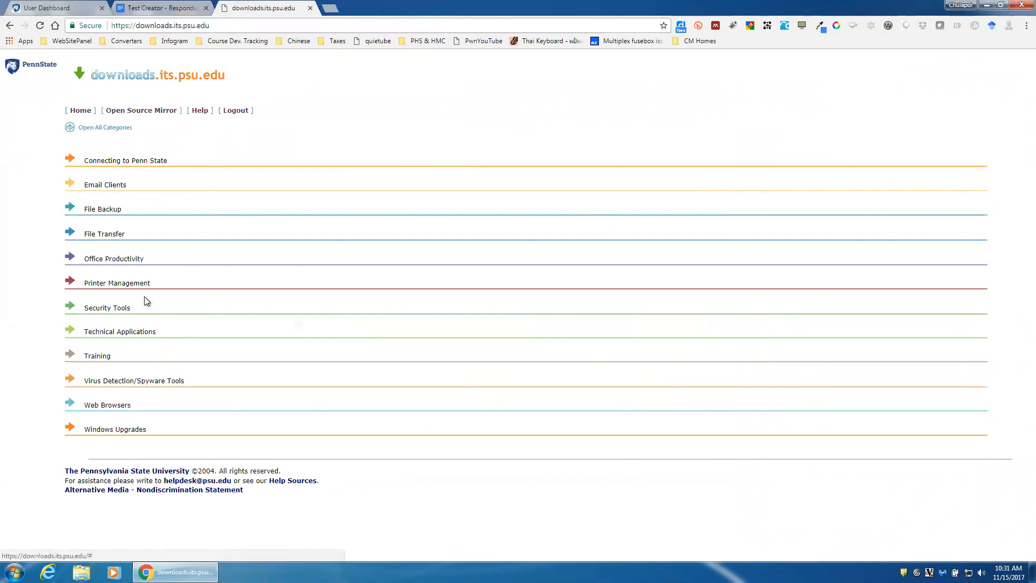
click(102, 332)
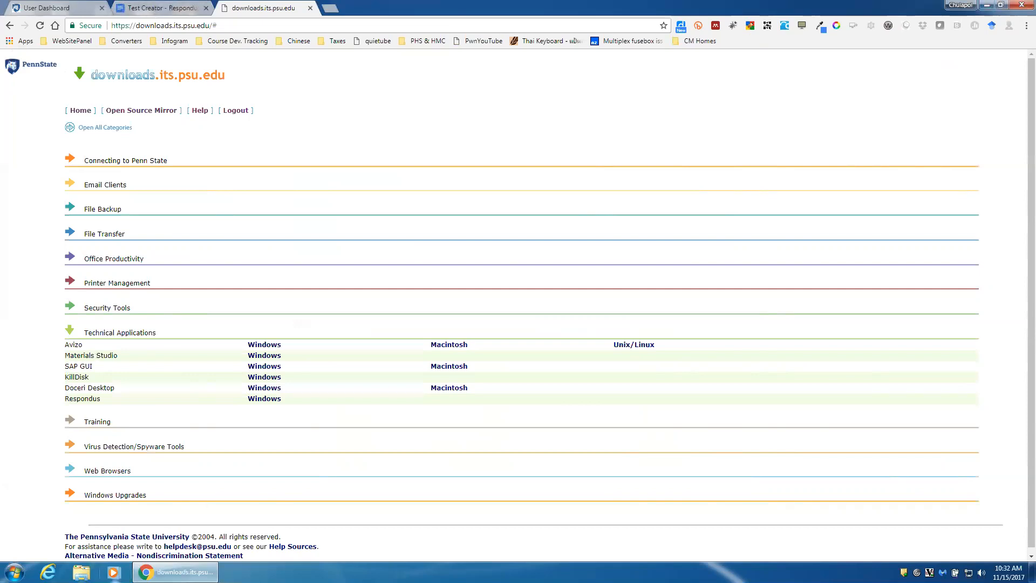
Open the Windows Start menu to find Respondus 4.0 Campus-Wide.
click(15, 572)
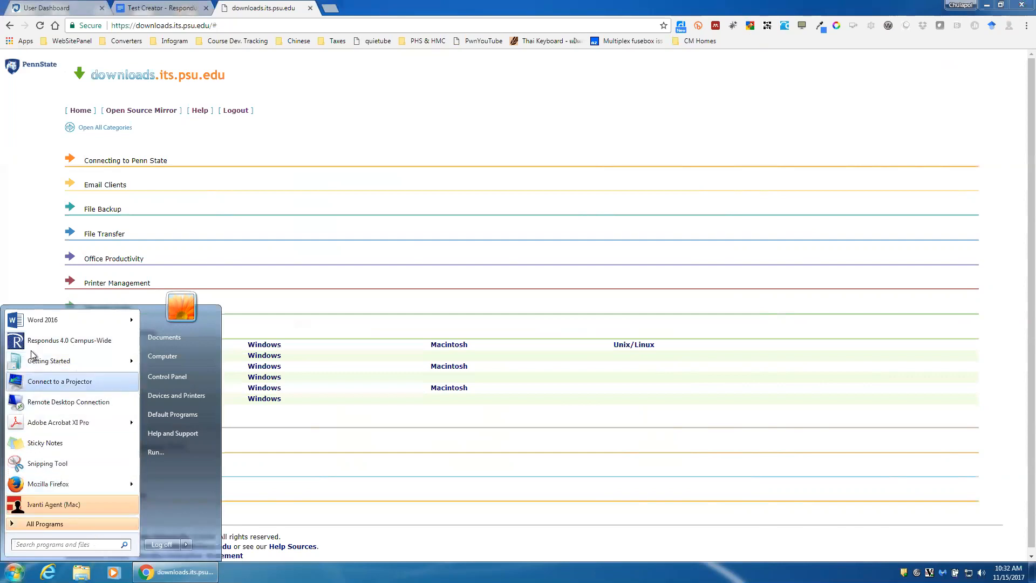
Launch Respondus 4.0 Campus-Wide and browse the saved files in the Open dialog without opening any.
click(65, 340)
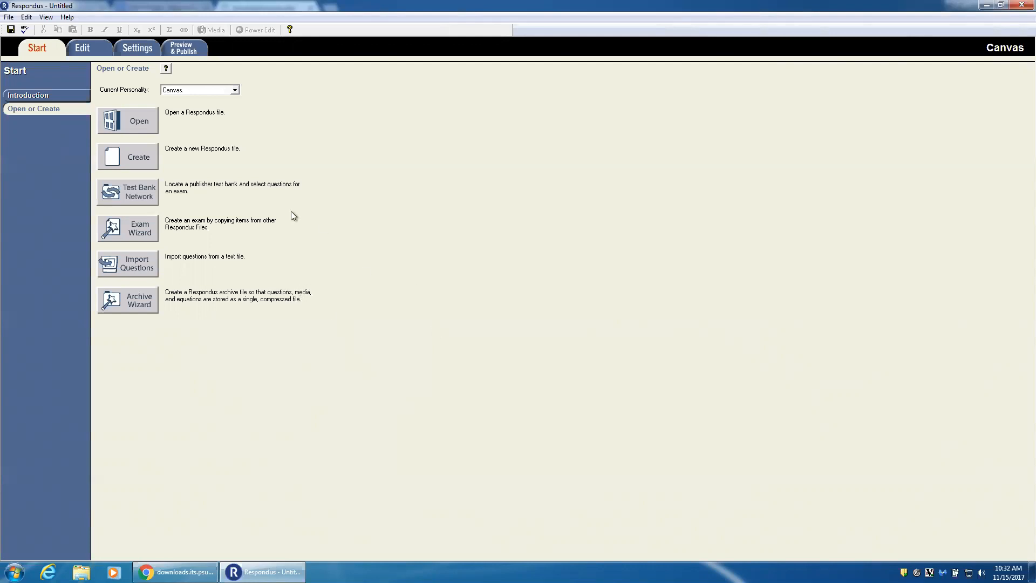
click(131, 119)
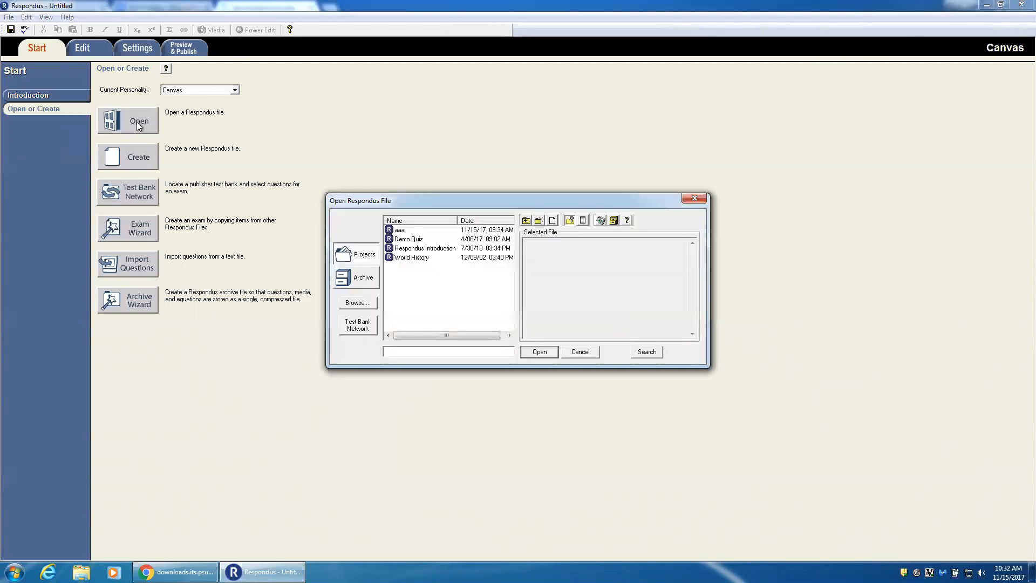
drag(426, 195, 267, 104)
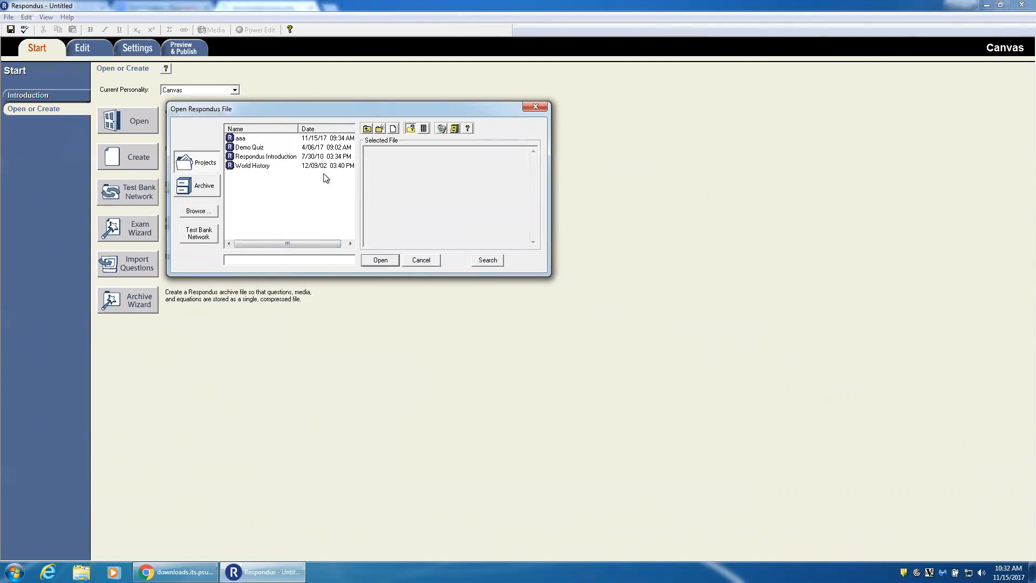
drag(280, 115, 365, 113)
click(619, 107)
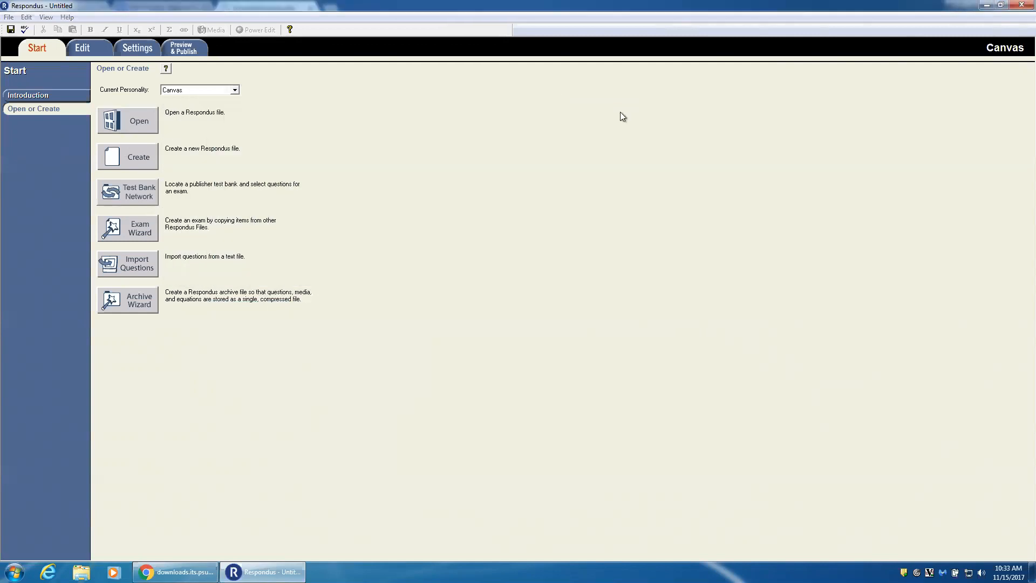
Create the exam file 'Final Exam PHS 001' using its name as the description, then minimize Respondus.
click(139, 157)
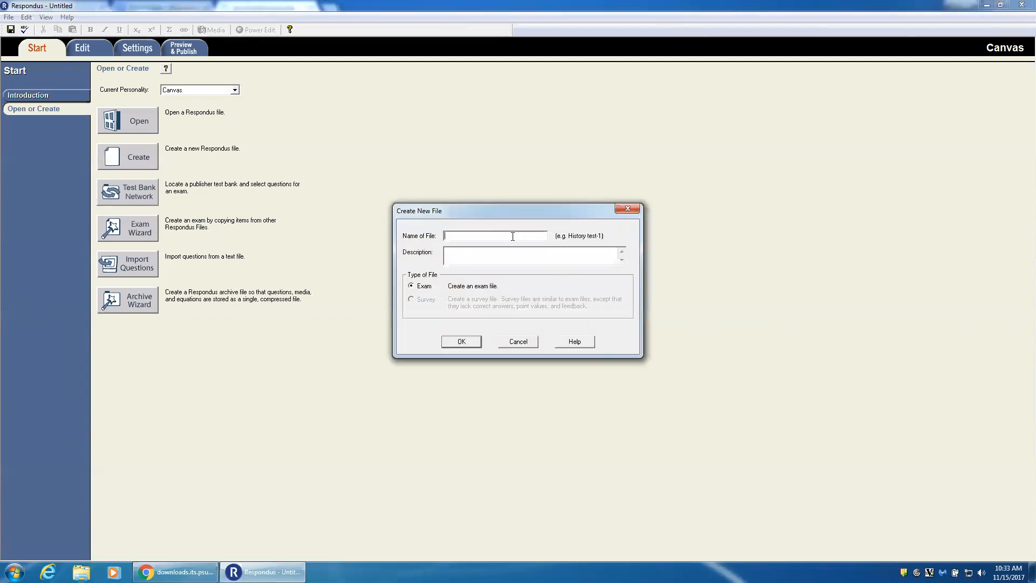
text(Final Exam PHS 001)
click(462, 342)
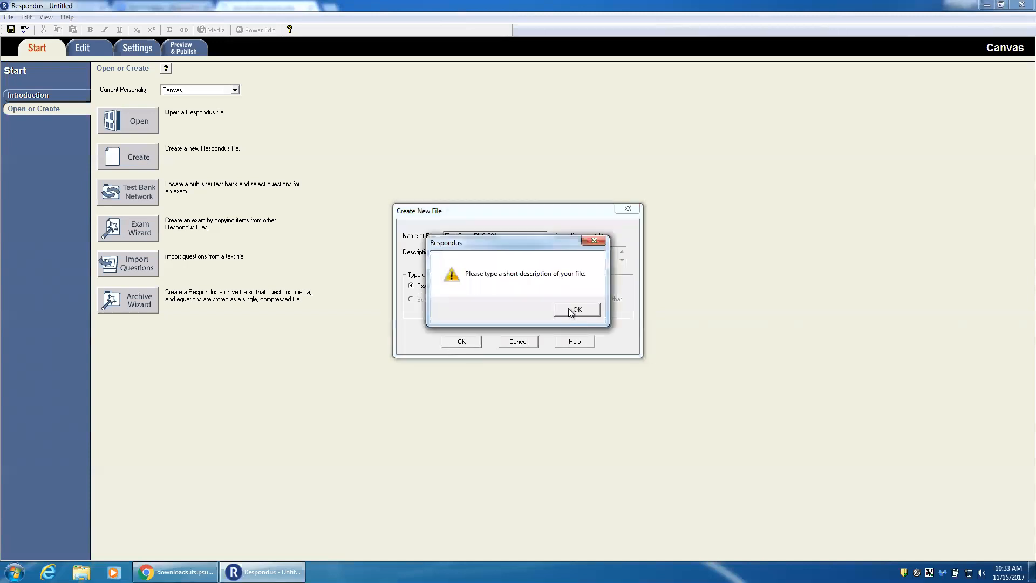
click(575, 310)
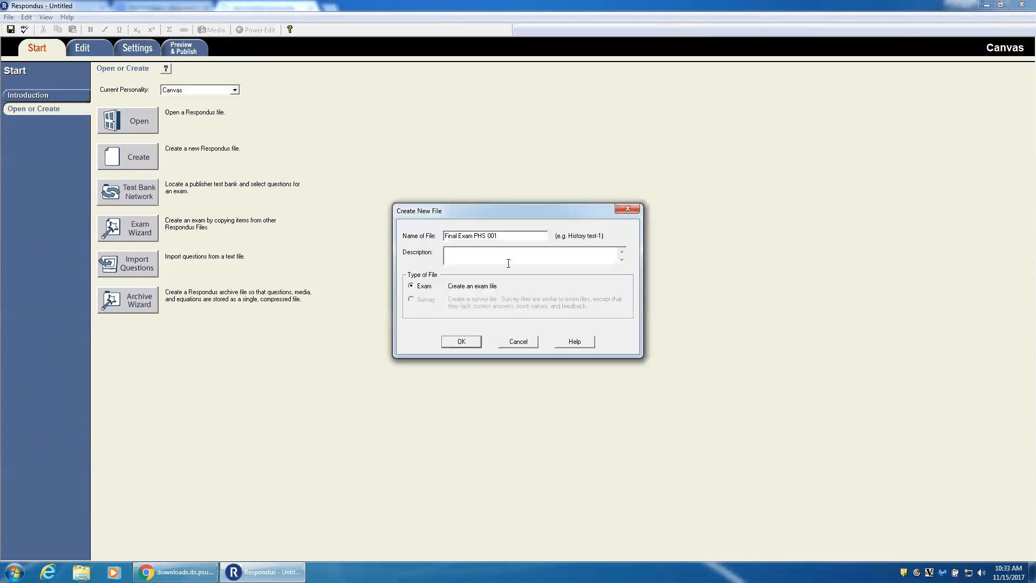
text(F)
key(shift+Tab)
key(ctrl+c)
key(Tab)
key(ctrl+v)
click(460, 341)
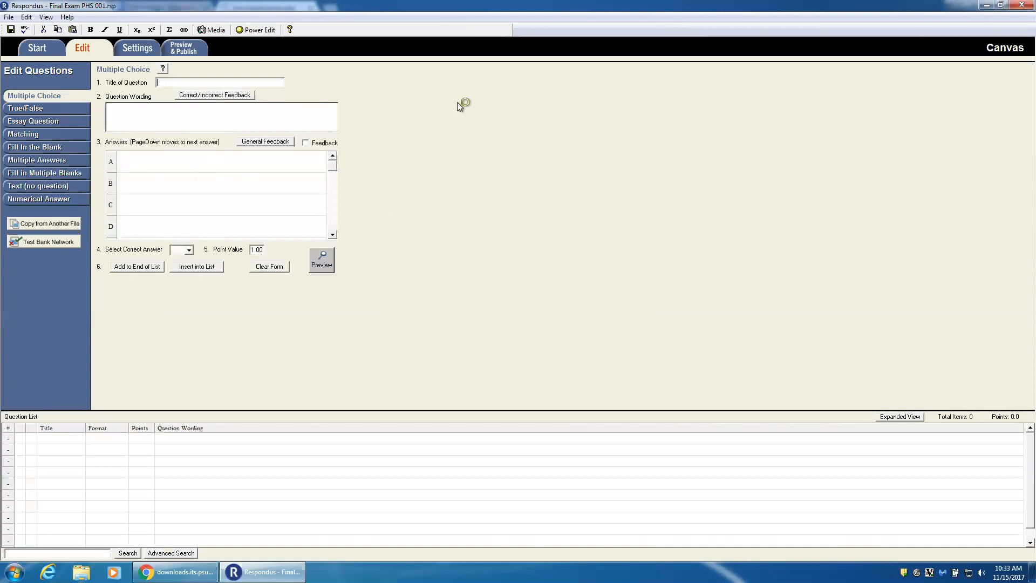
click(983, 7)
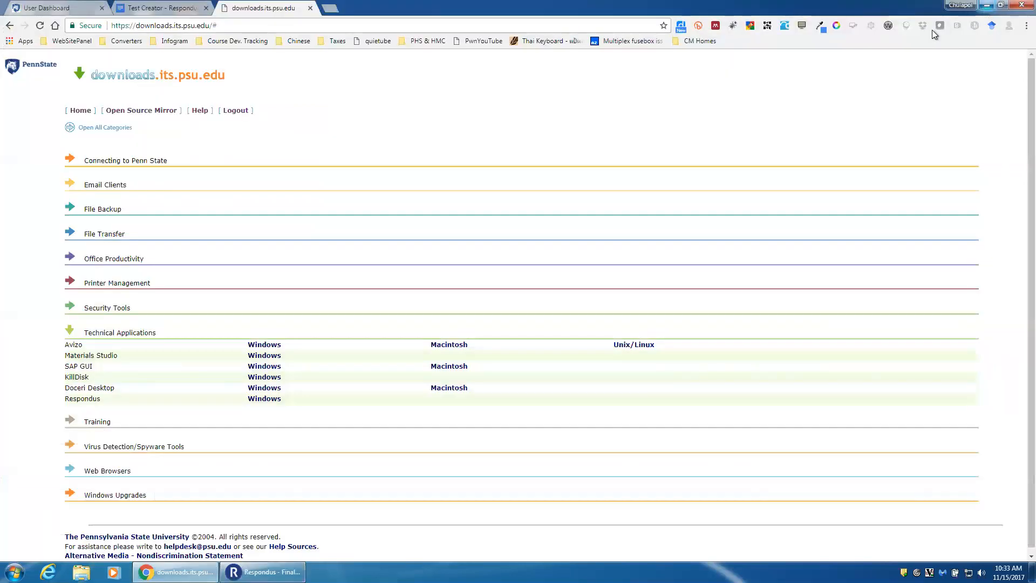
Open Screen Resolution from the desktop menu, try a lower resolution, then revert it.
click(985, 6)
right_click(569, 146)
click(605, 246)
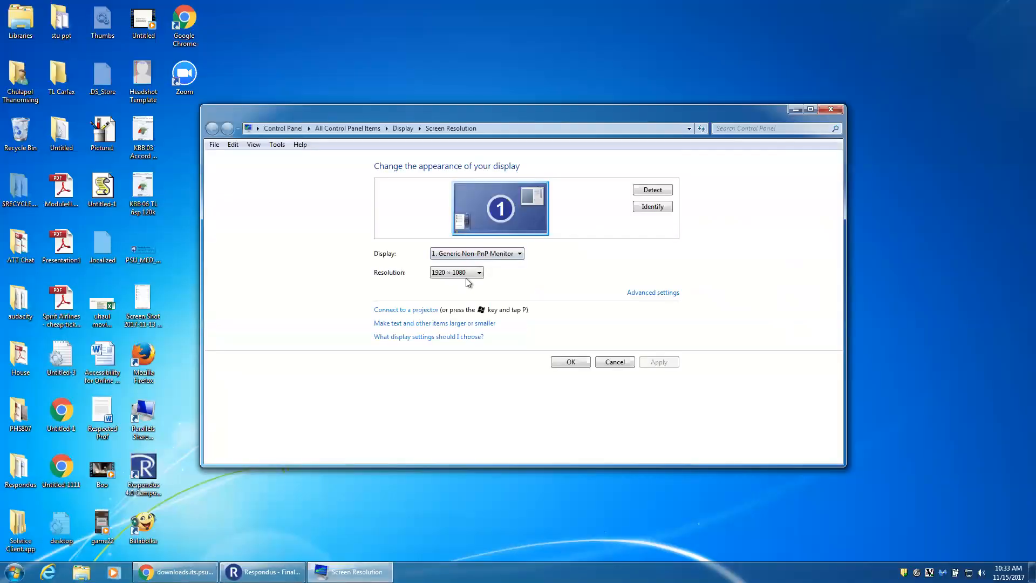
click(461, 273)
drag(444, 356, 444, 445)
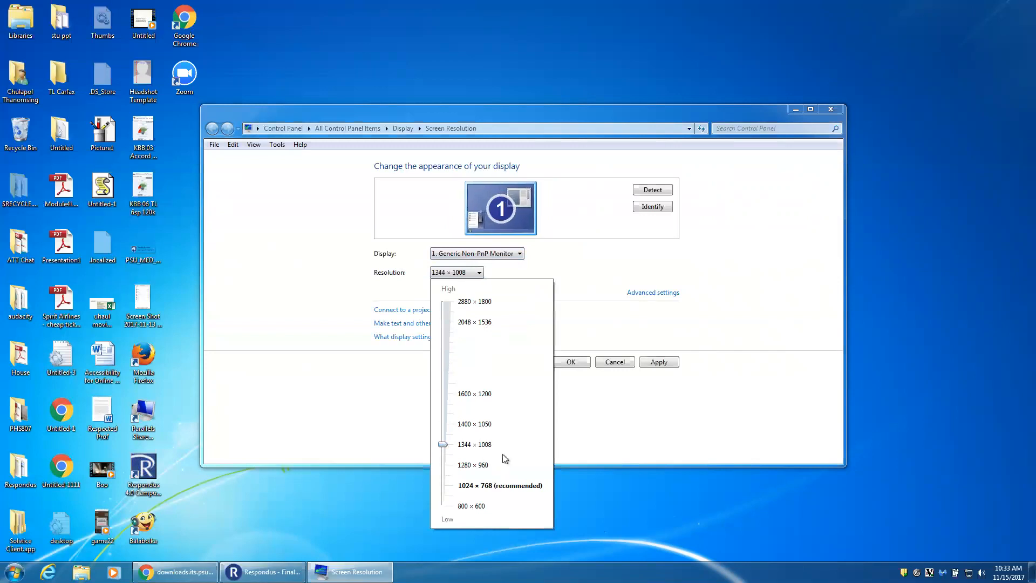
click(609, 446)
click(657, 362)
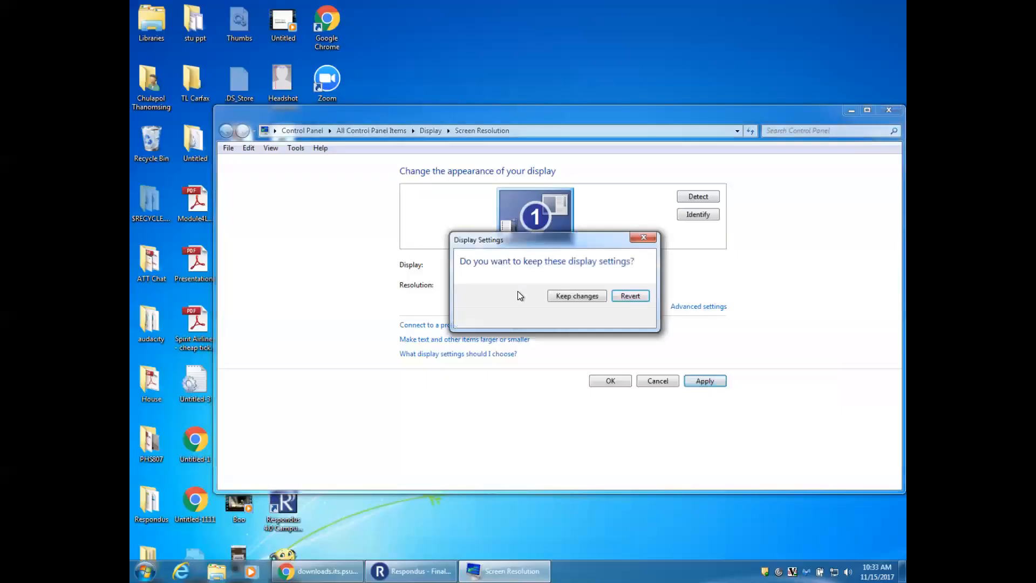
click(639, 299)
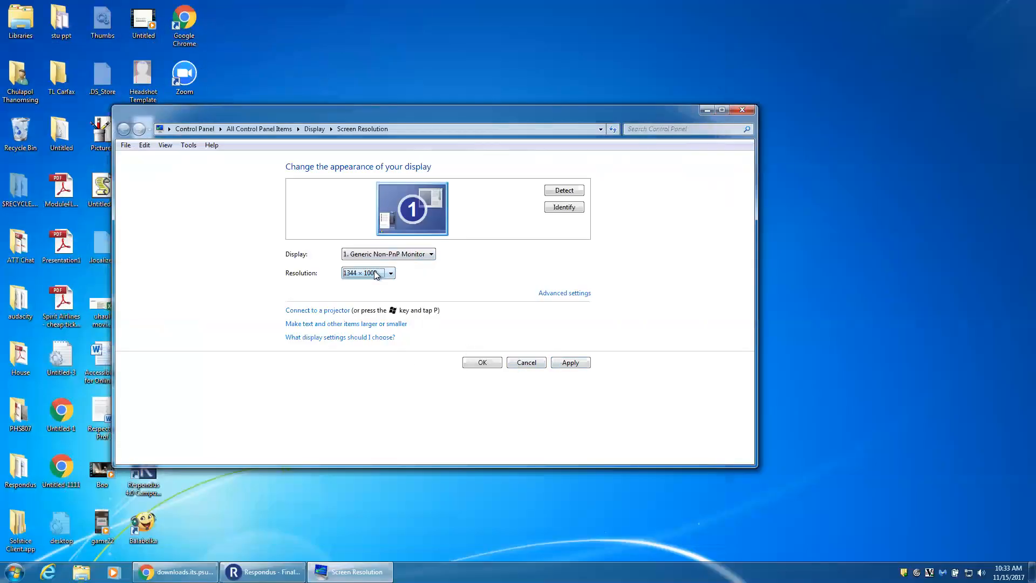
Set the screen resolution to 1600 × 900, keep it, and bring Respondus back to front.
click(374, 272)
drag(349, 442, 361, 404)
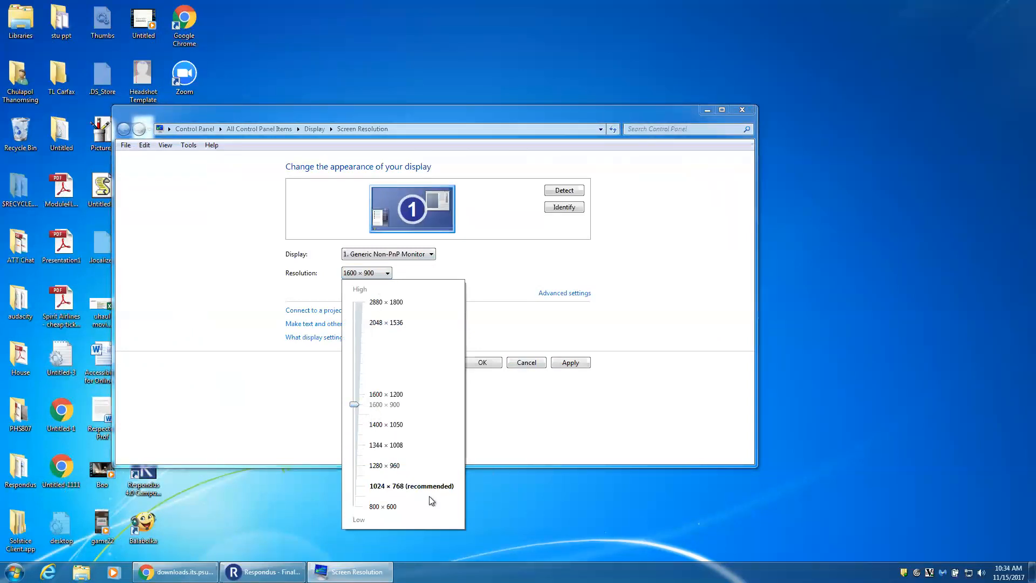
click(549, 403)
click(570, 362)
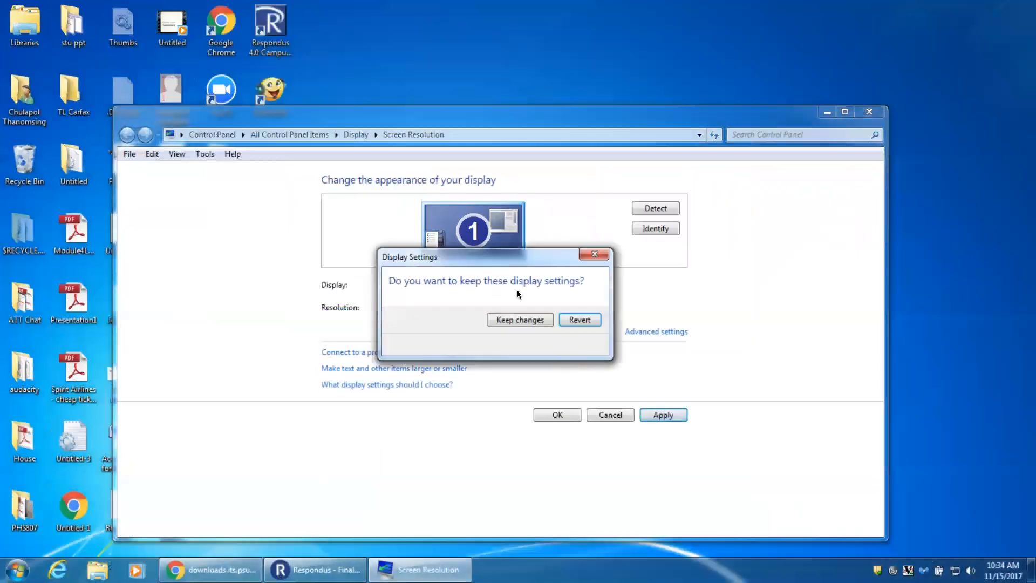
click(542, 319)
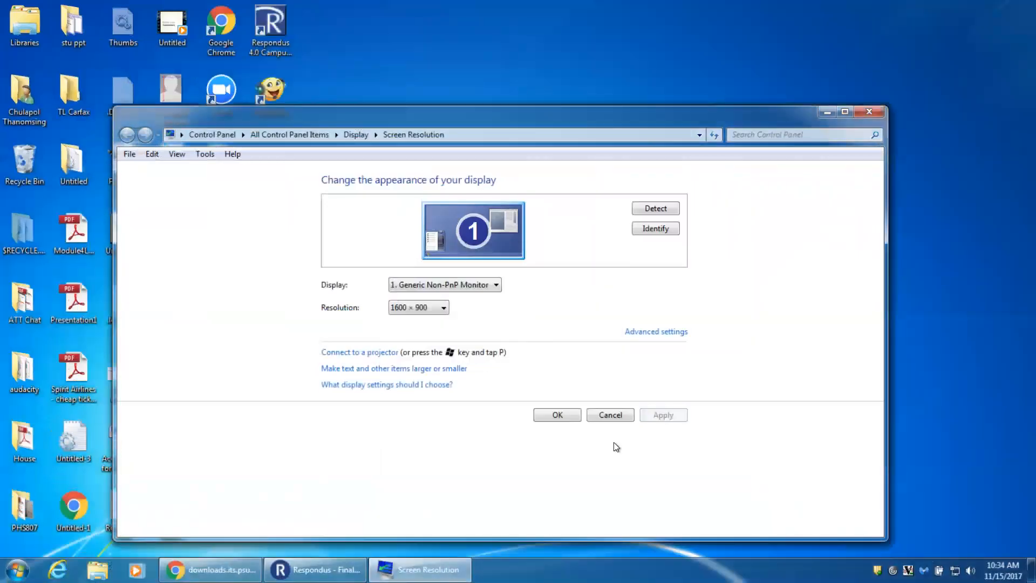
click(568, 420)
click(321, 567)
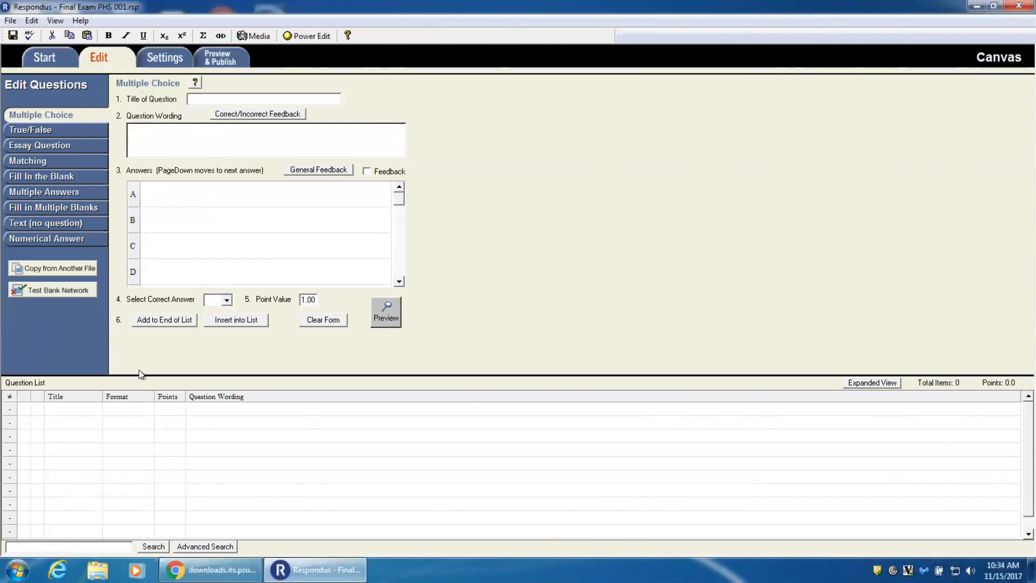
Title the multiple-choice question 'PSU Color' and word it 'What is the color of PSU?'.
click(41, 131)
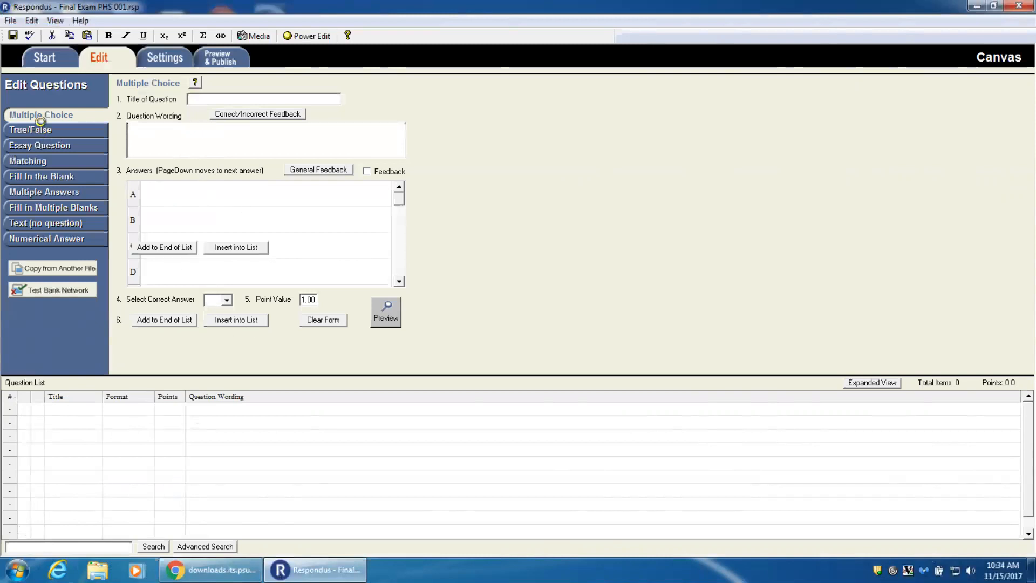
click(36, 115)
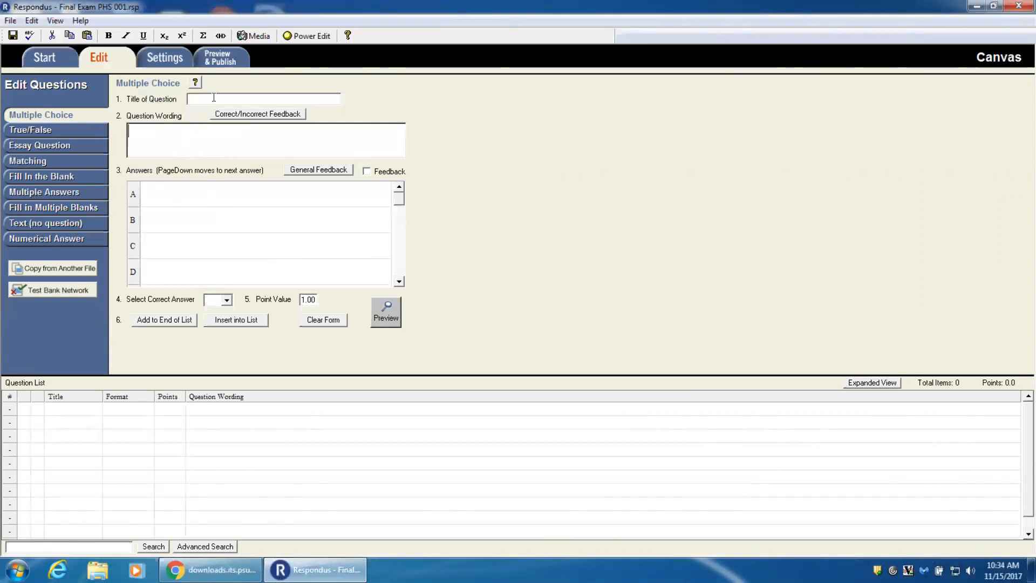
click(282, 98)
text(PSU Lo)
key(BackSpace)
key(BackSpace)
text(Color)
click(174, 133)
text(What is the)
key(BackSpace)
key(BackSpace)
text(he color of P)
text(SU)
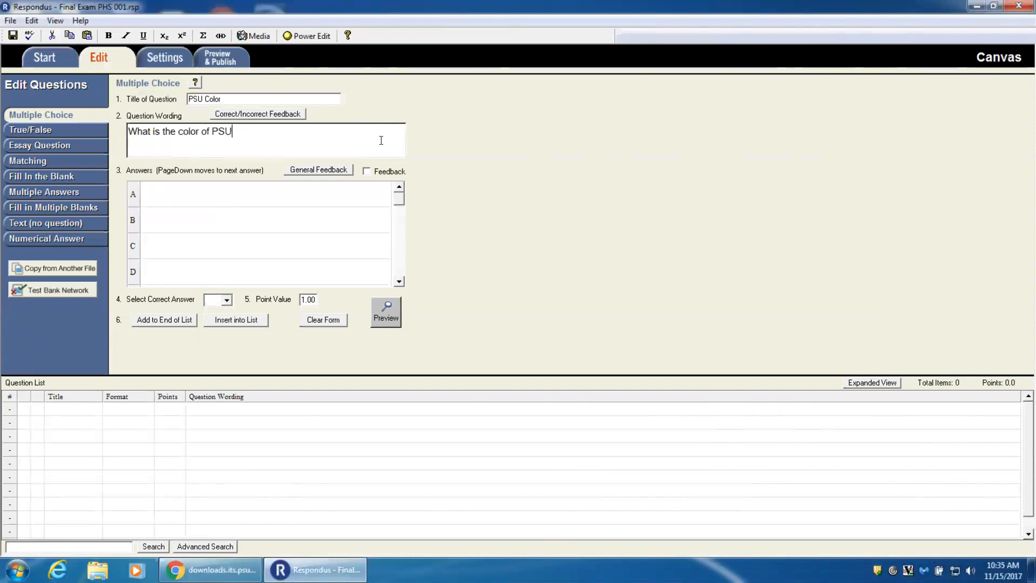
text(?)
Enter answers A–D as Red, White, Blue and Rainbow.
click(305, 193)
text(Red)
click(217, 218)
text(White)
click(216, 245)
text(Blue)
click(224, 271)
text(Rainbow)
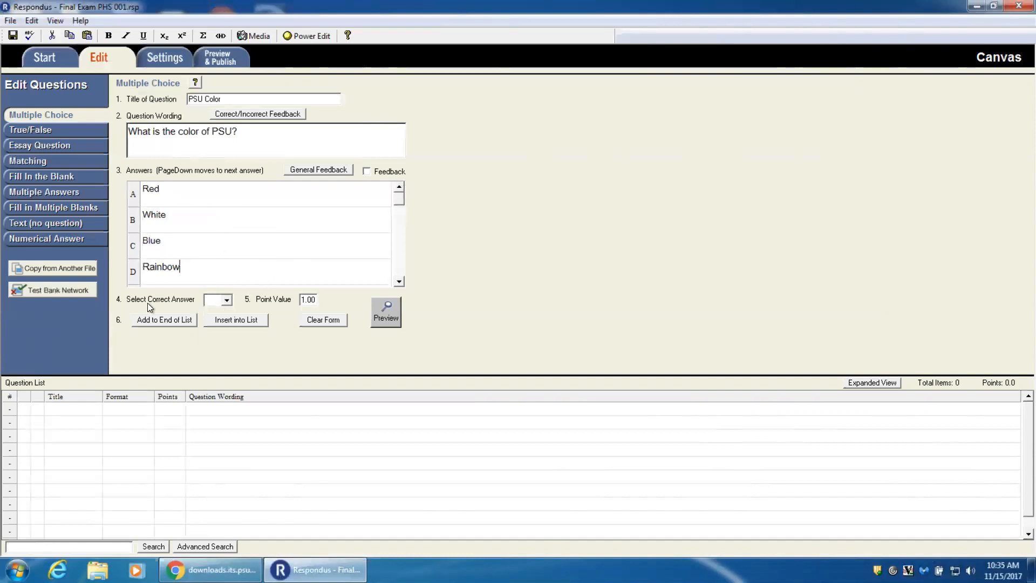
Mark C (Blue) as the correct answer, leaving per-answer feedback turned off.
click(219, 300)
click(308, 301)
click(368, 170)
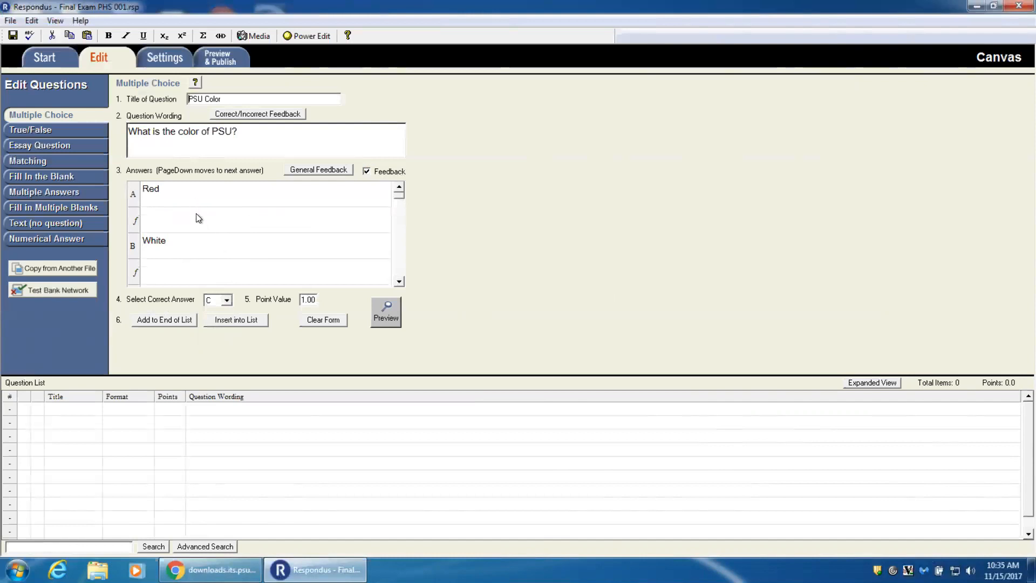
click(232, 226)
click(367, 172)
click(367, 171)
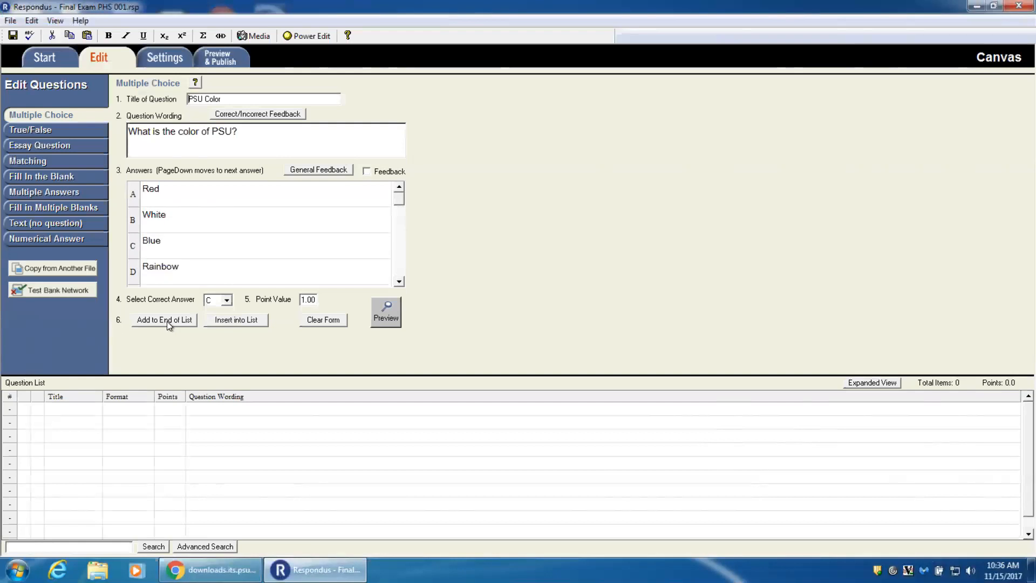
Add PSU Color to the end of the question list as item 1.
click(231, 320)
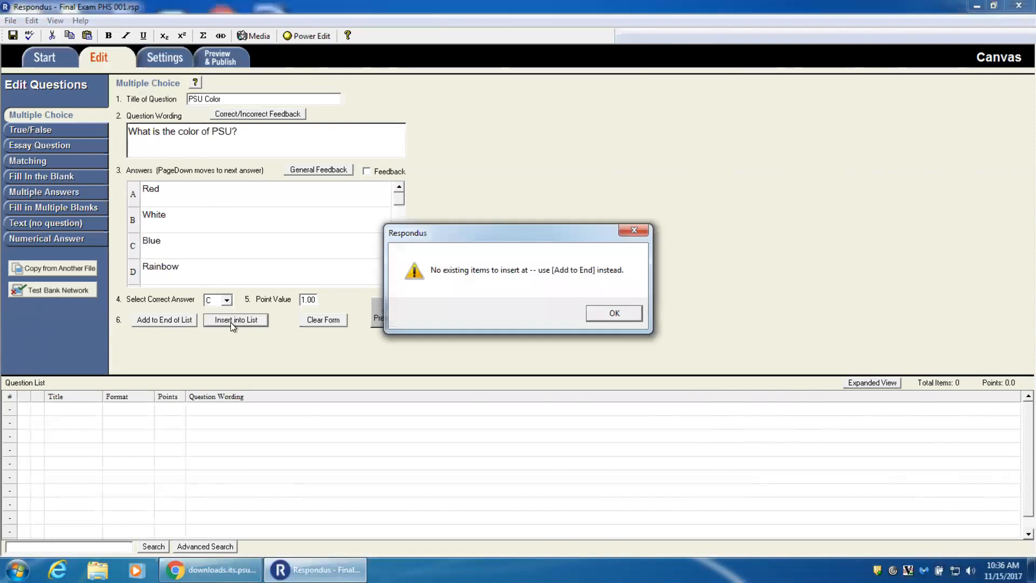
click(614, 315)
click(147, 318)
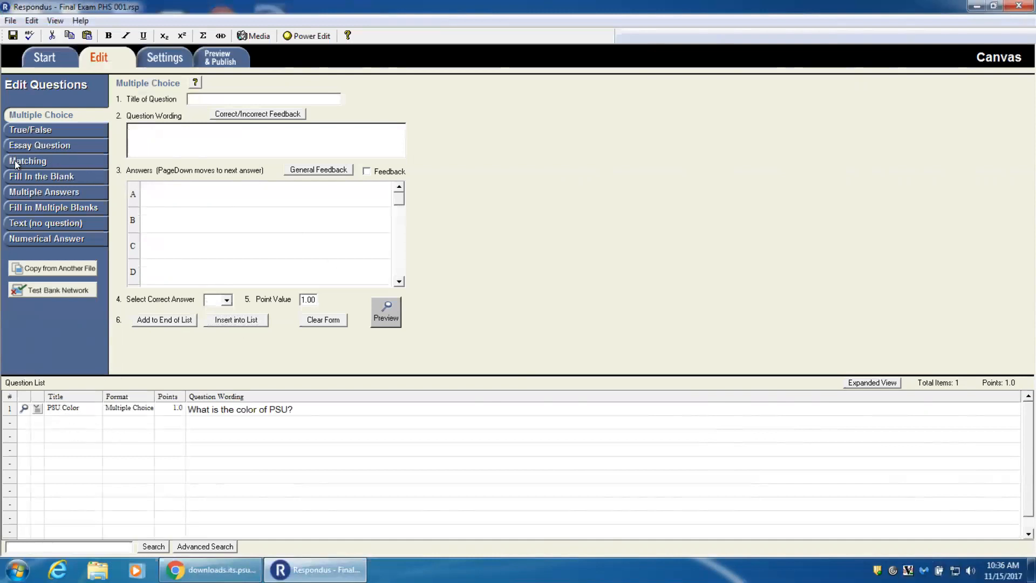
Start a new True/False question titled 'Hershey Med'.
click(30, 131)
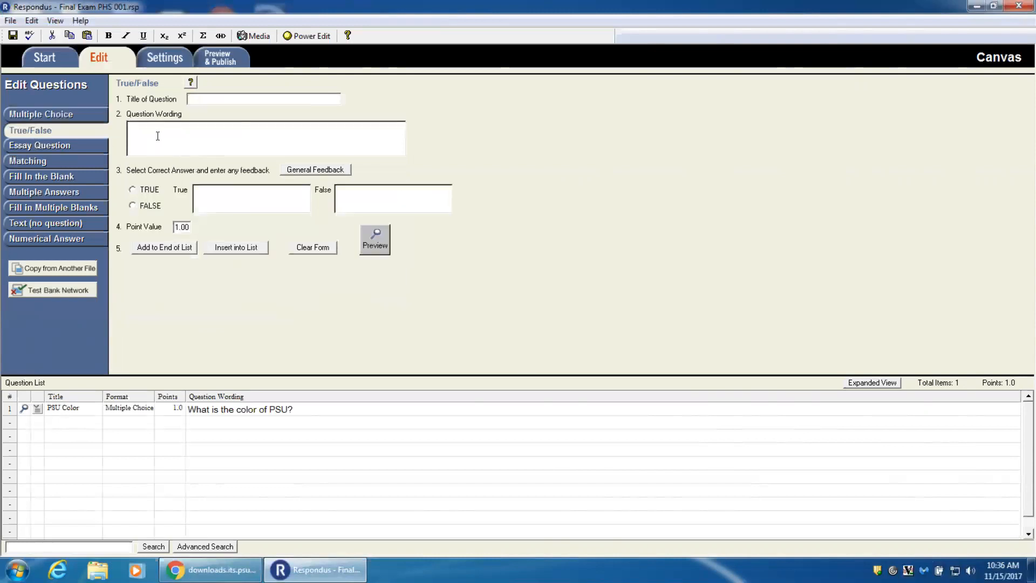
text(Hershye)
key(BackSpace)
key(BackSpace)
text(ey Med)
drag(241, 98, 181, 99)
Enter the question wording 'Is Hershey Med part of PSU?'.
click(263, 141)
text(Is P)
key(BackSpace)
text(PSU)
key(BackSpace)
key(BackSpace)
key(BackSpace)
key(BackSpace)
text(Her sh)
key(BackSpace)
key(BackSpace)
key(BackSpace)
text(shey Med part of P)
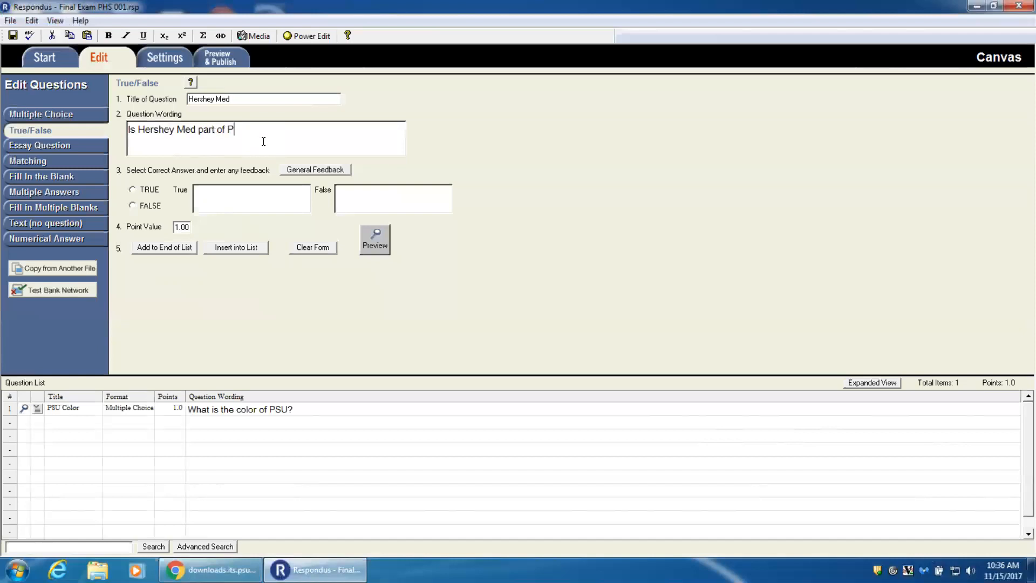
text(SU?)
Mark TRUE as correct and add the question to the end of the list.
click(182, 246)
click(222, 247)
click(618, 281)
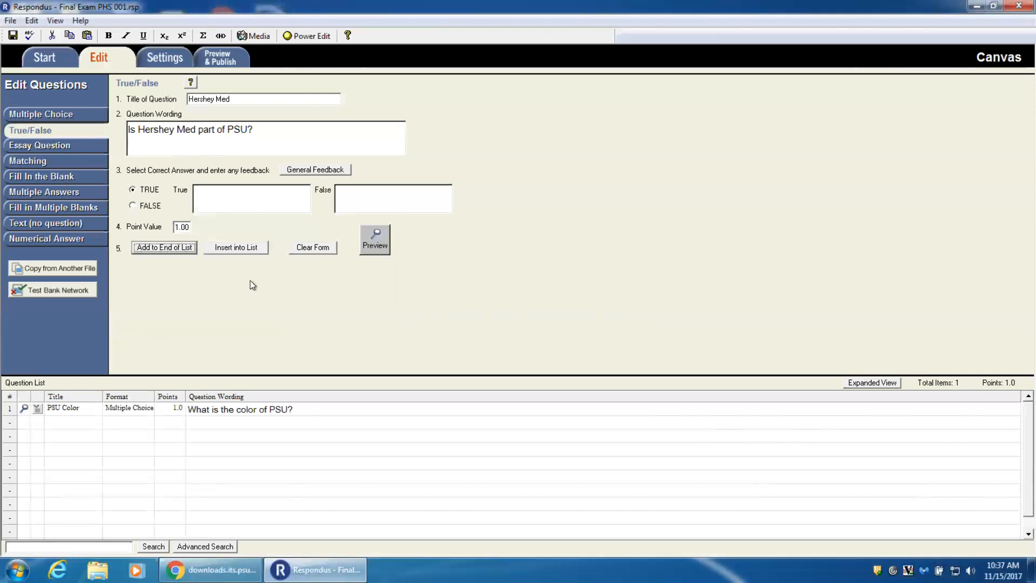
click(153, 248)
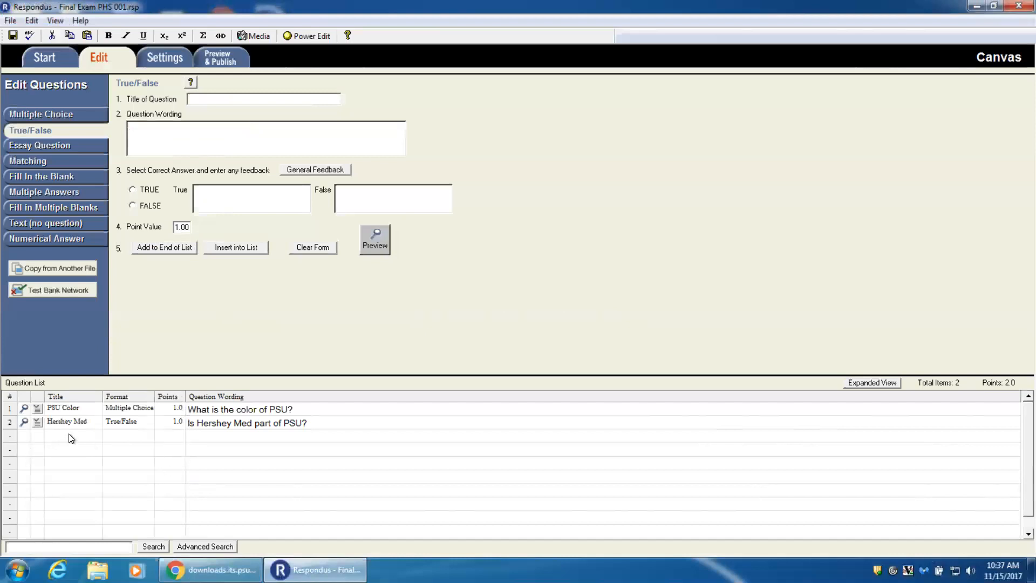
click(37, 409)
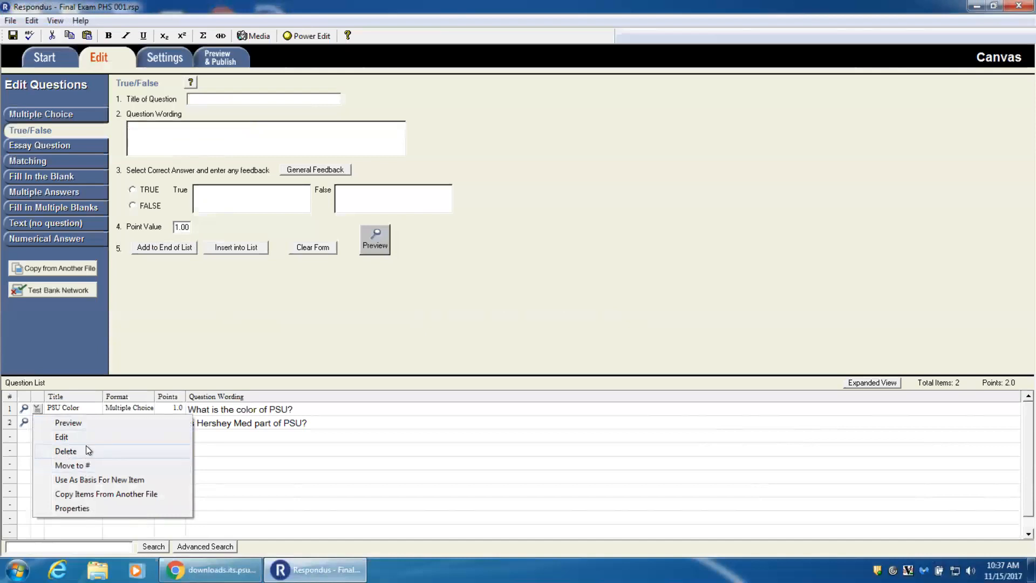
click(74, 422)
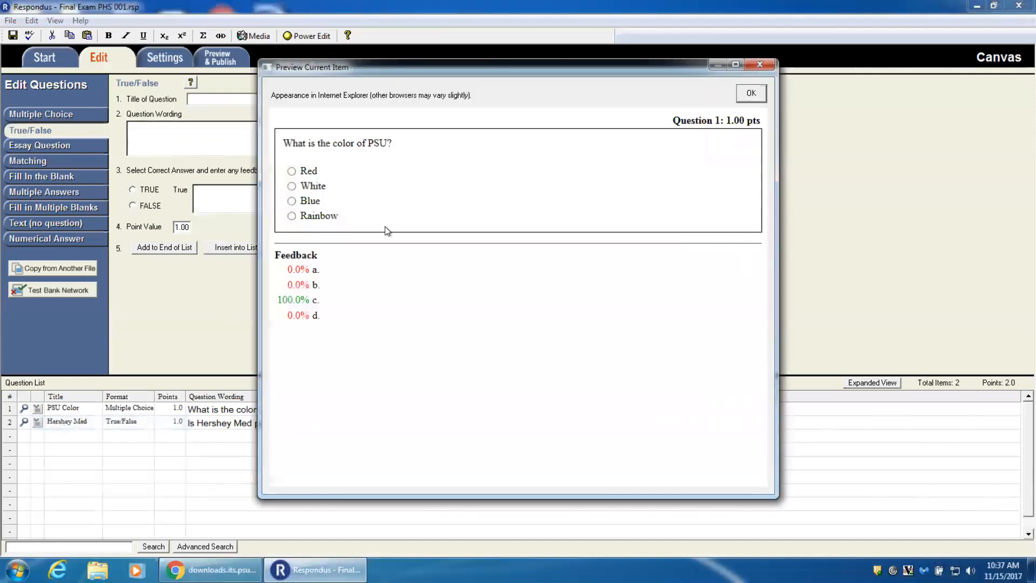
click(763, 64)
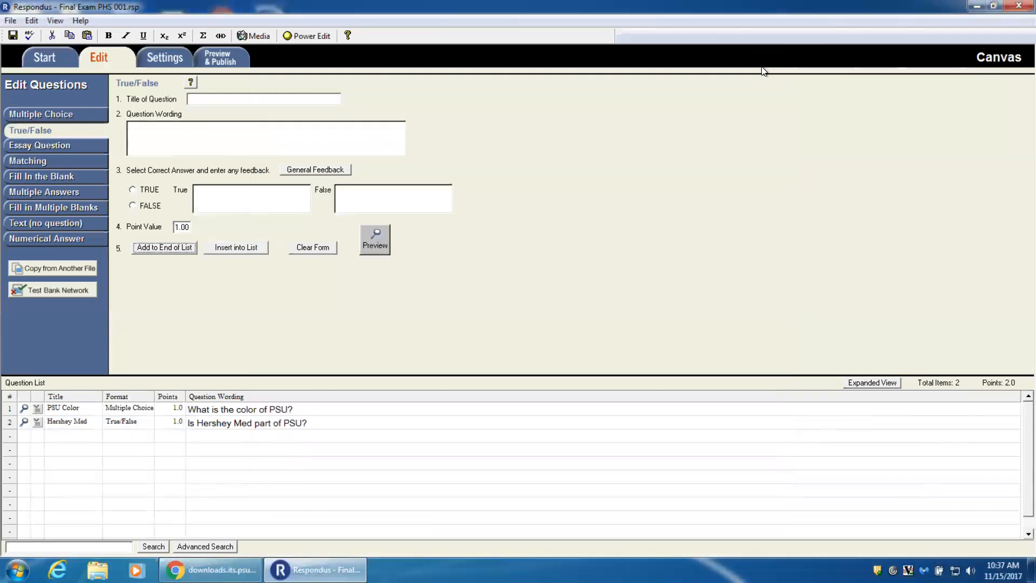
right_click(38, 422)
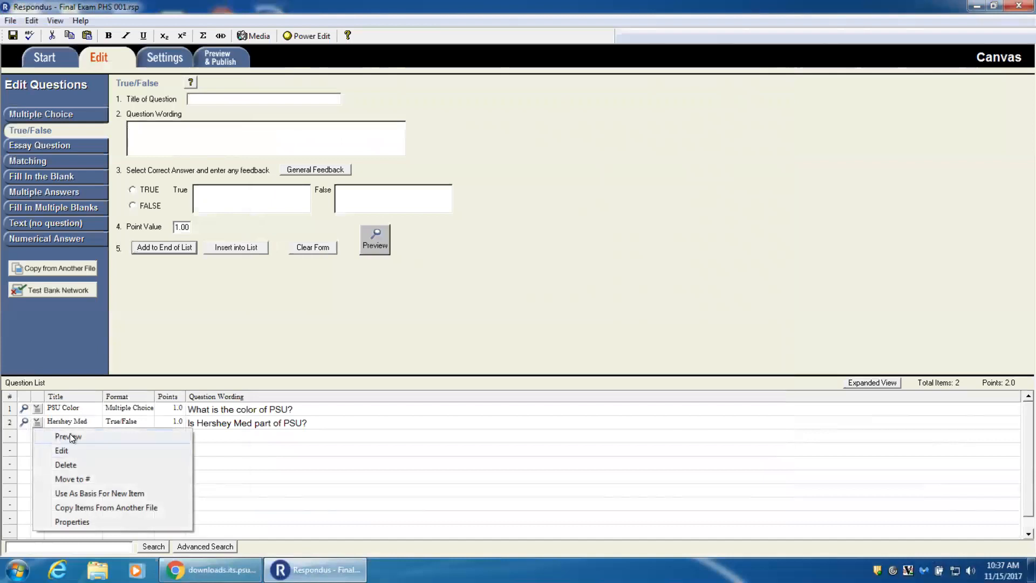
click(69, 433)
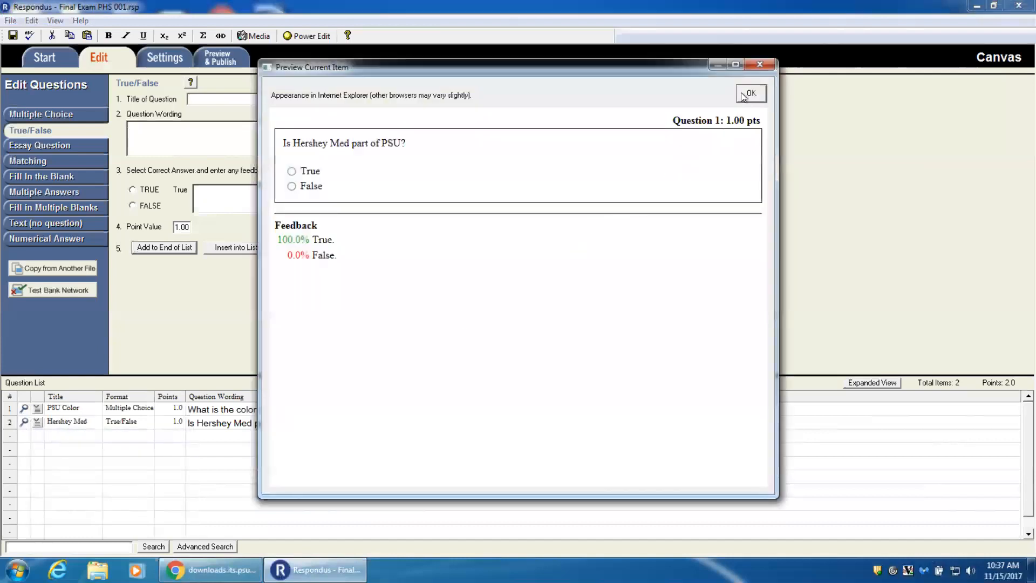
click(757, 65)
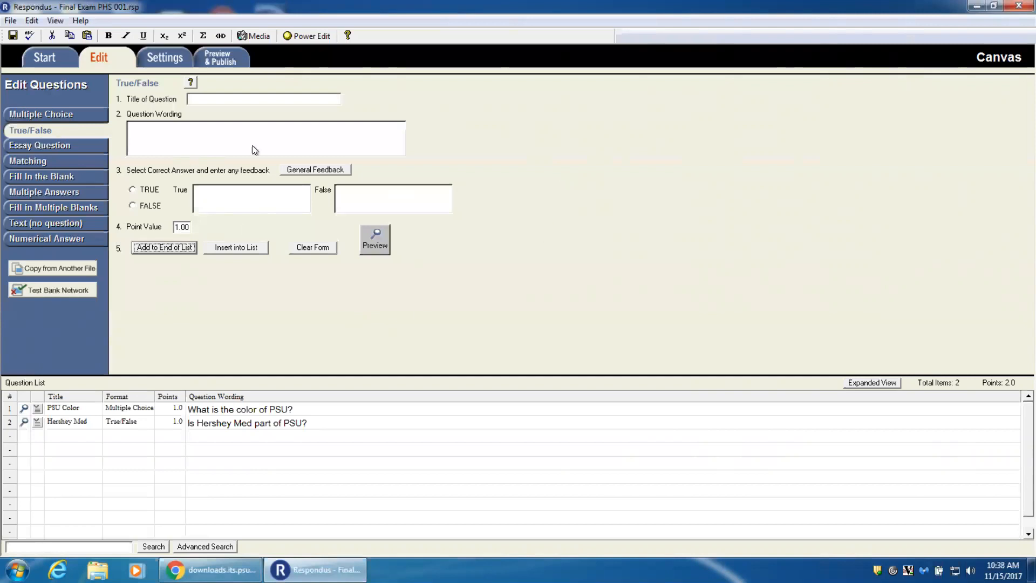
click(54, 59)
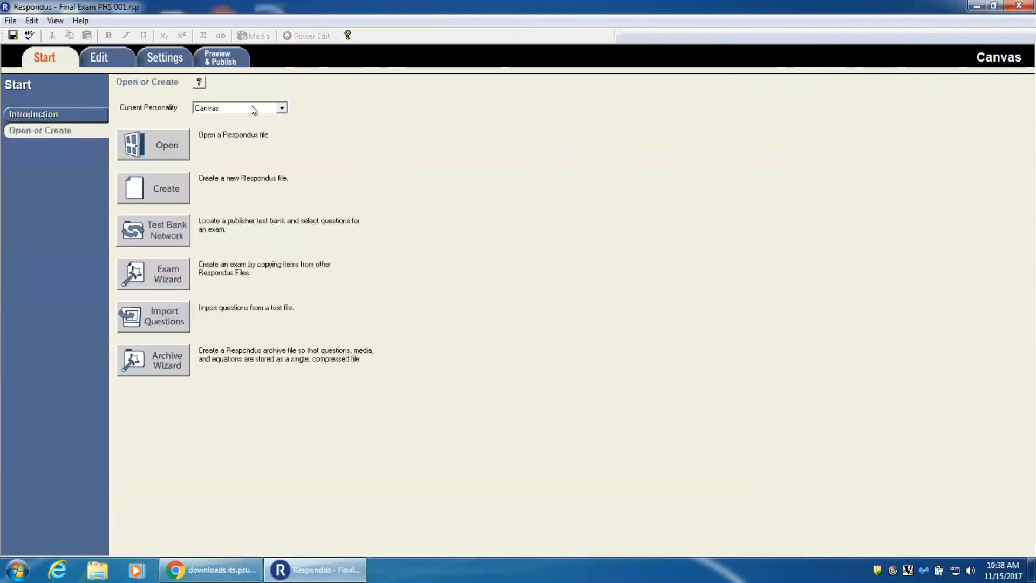
Open the World History exam file.
click(155, 152)
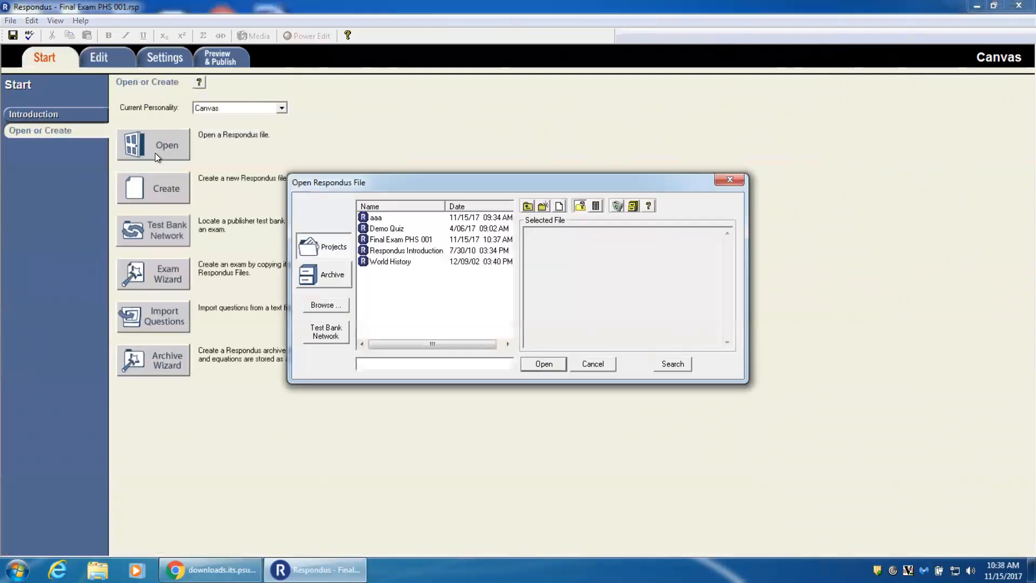
click(392, 263)
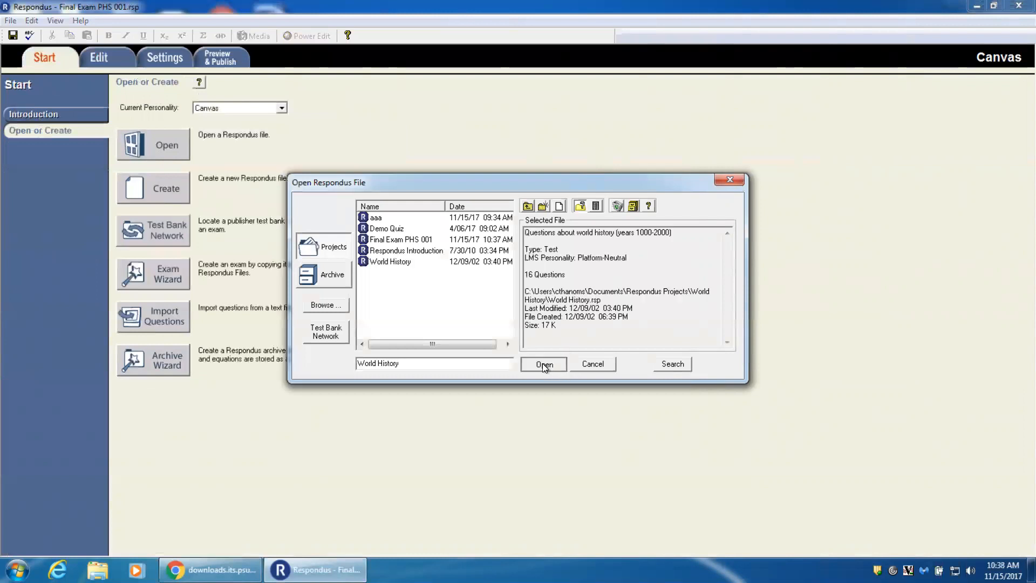
click(543, 365)
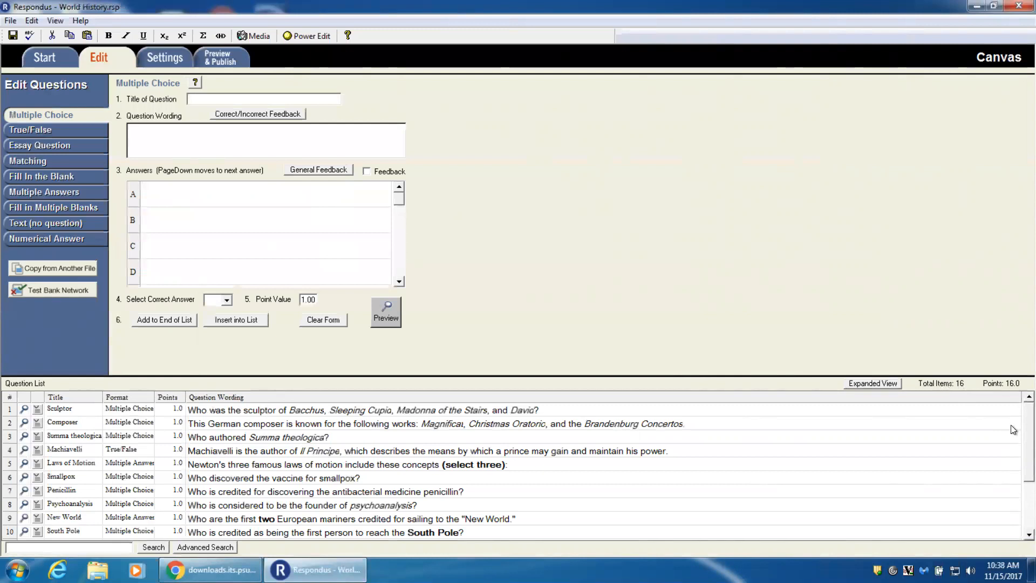
Switch to the Preview & Publish page for the World History exam.
scroll(1015, 425, down, 2)
scroll(1015, 426, up, 2)
click(225, 56)
click(226, 60)
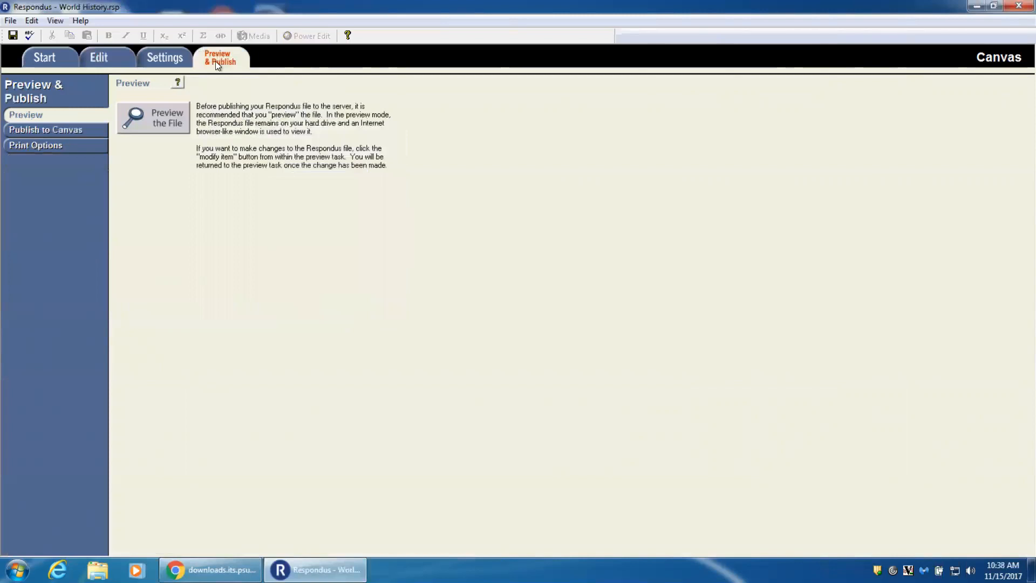
Preview the exam through question 6, then close the preview.
click(149, 123)
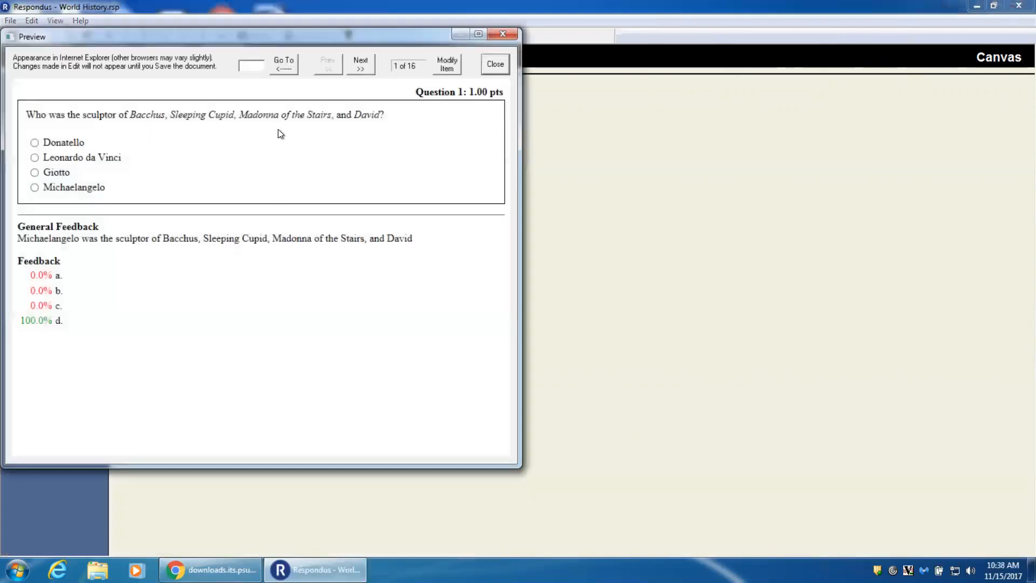
click(358, 63)
click(360, 65)
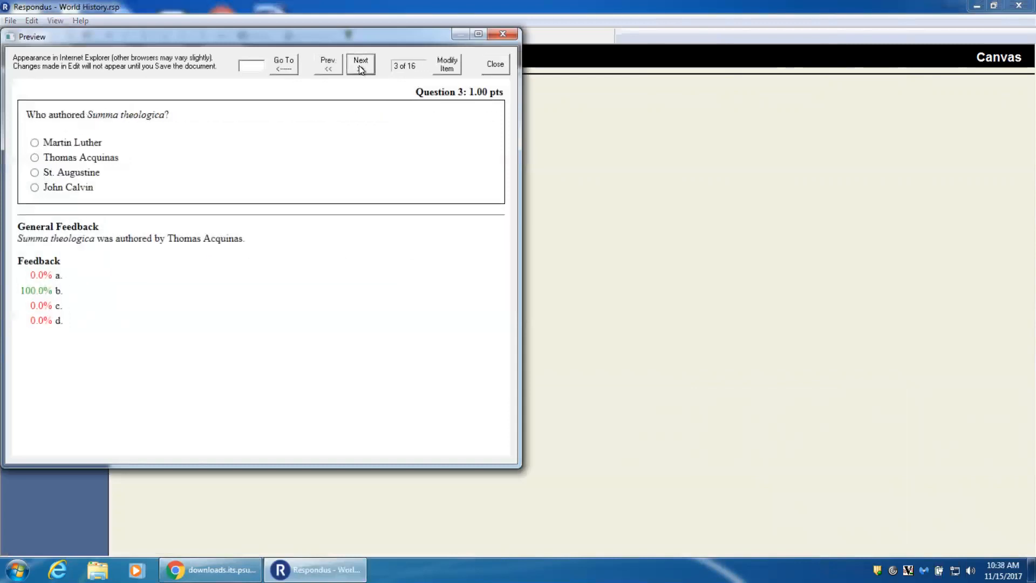
click(360, 67)
click(360, 64)
click(361, 64)
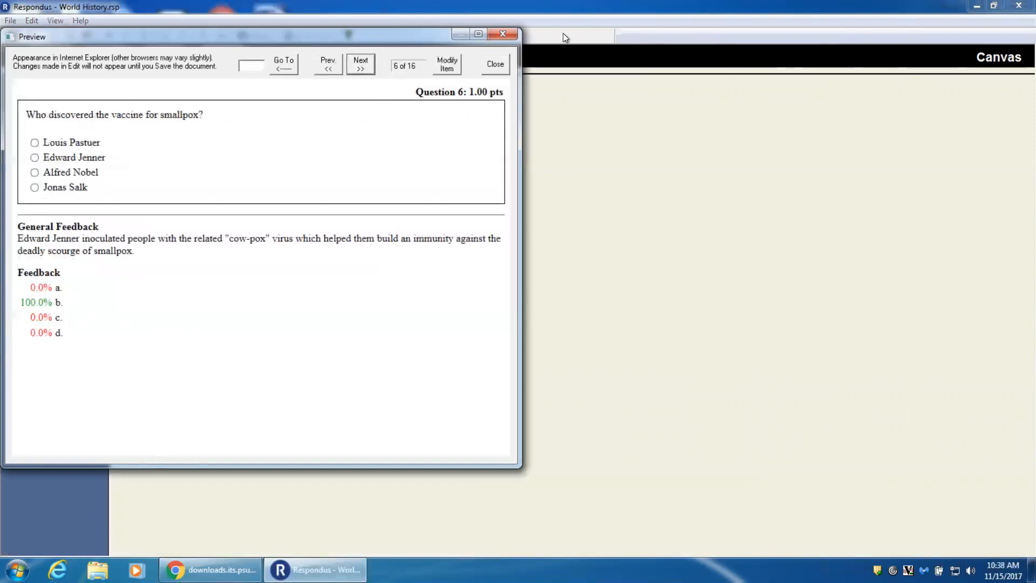
click(495, 64)
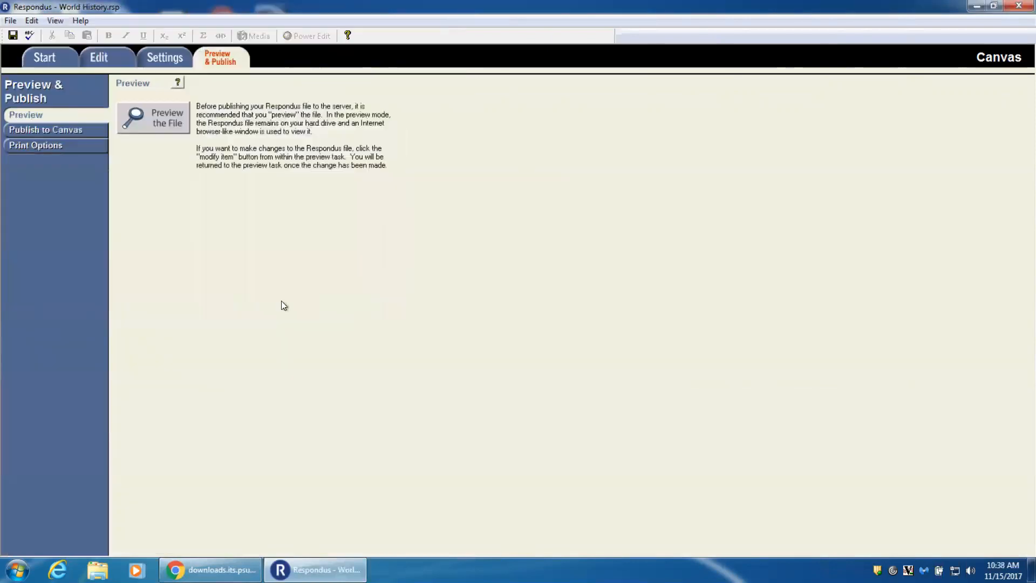
Set Print Options to Exam with Answer Key, reviewing its settings without changes.
click(47, 148)
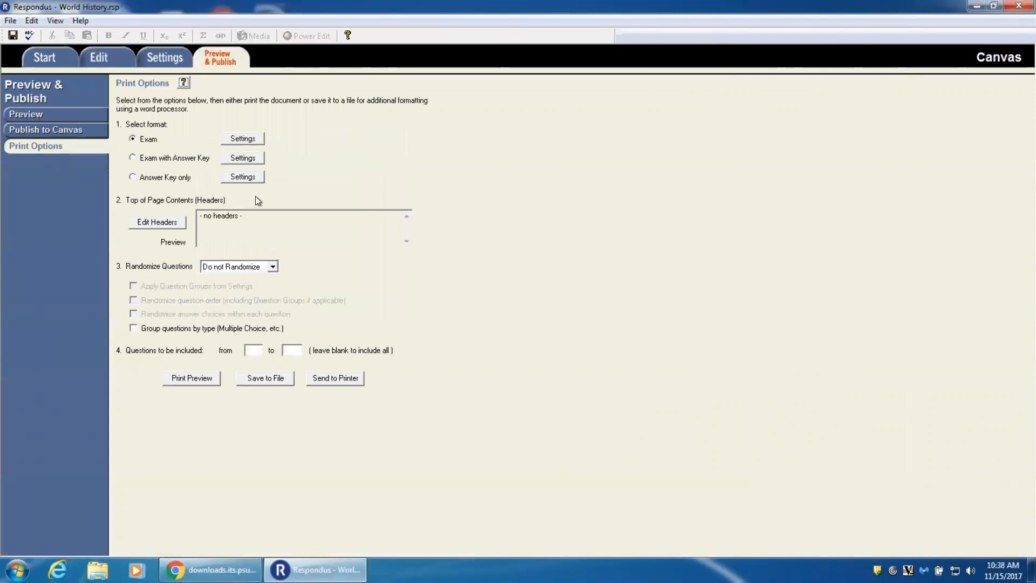
click(135, 161)
click(251, 157)
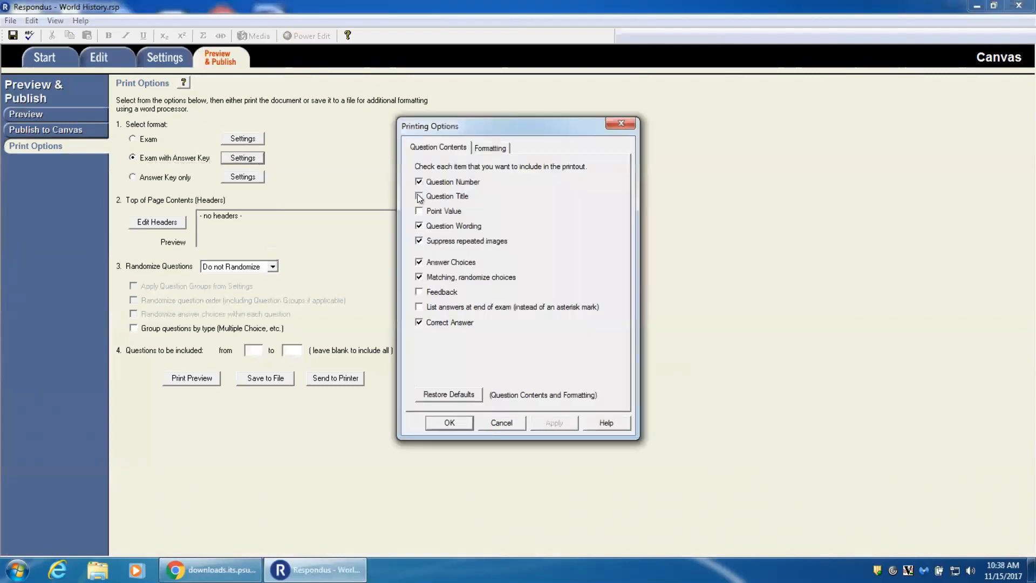
click(499, 426)
click(498, 425)
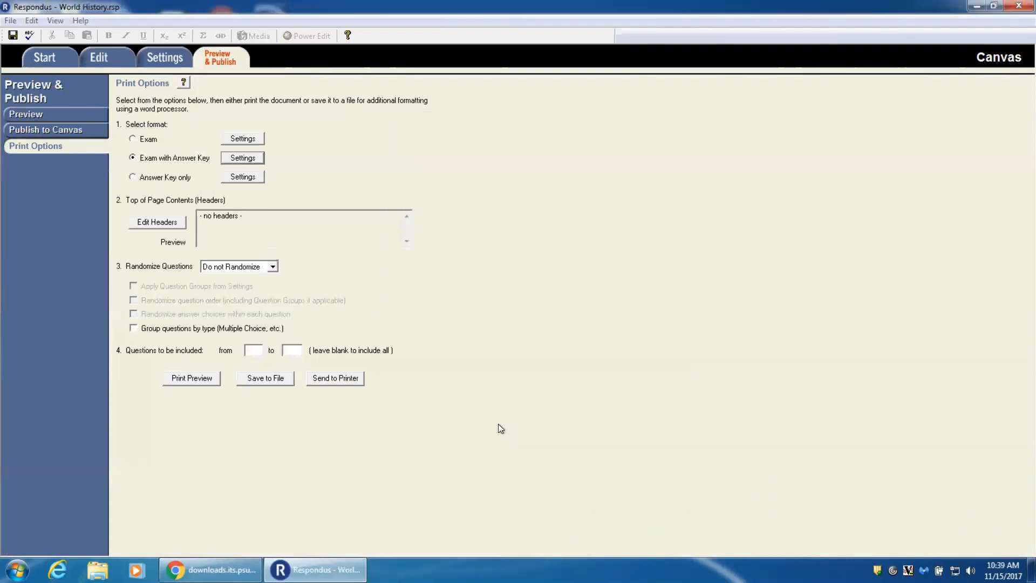
Look over the answer-key print preview text, then close it.
click(183, 378)
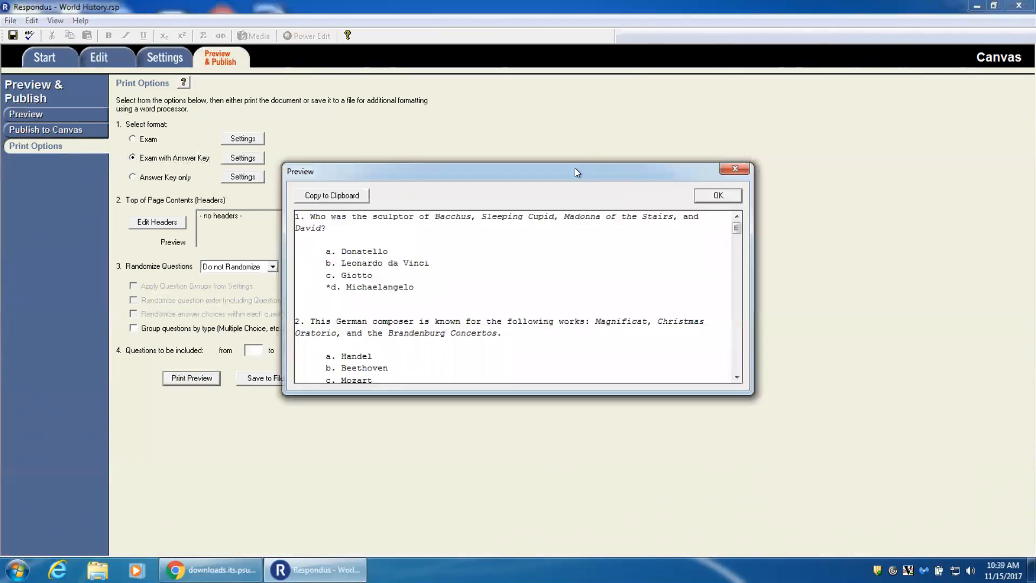
drag(575, 167, 533, 85)
drag(698, 144, 698, 205)
drag(291, 183, 287, 187)
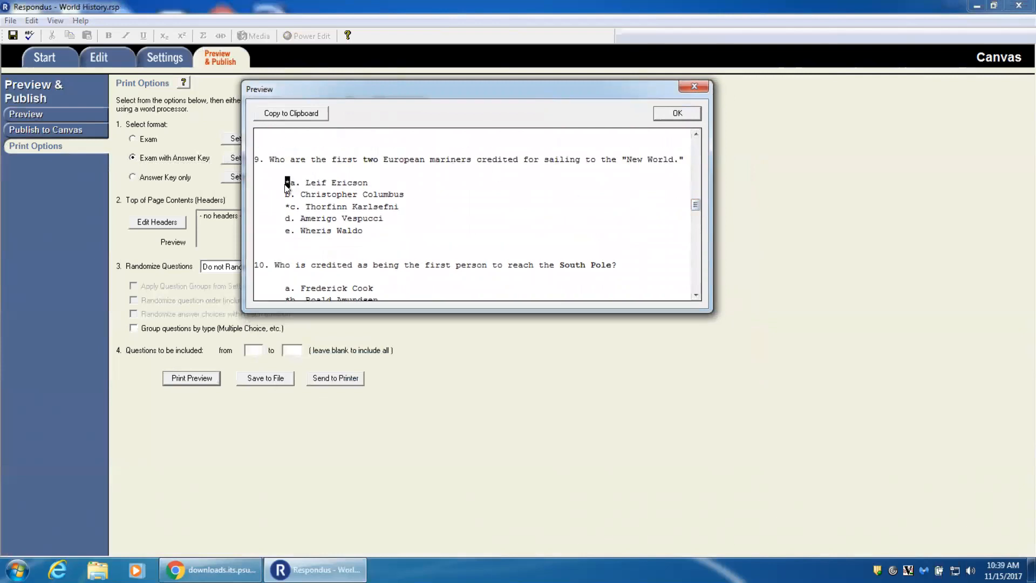
drag(694, 209, 698, 253)
click(684, 114)
Switch the printout format to Exam and copy its print preview text to the clipboard.
click(143, 139)
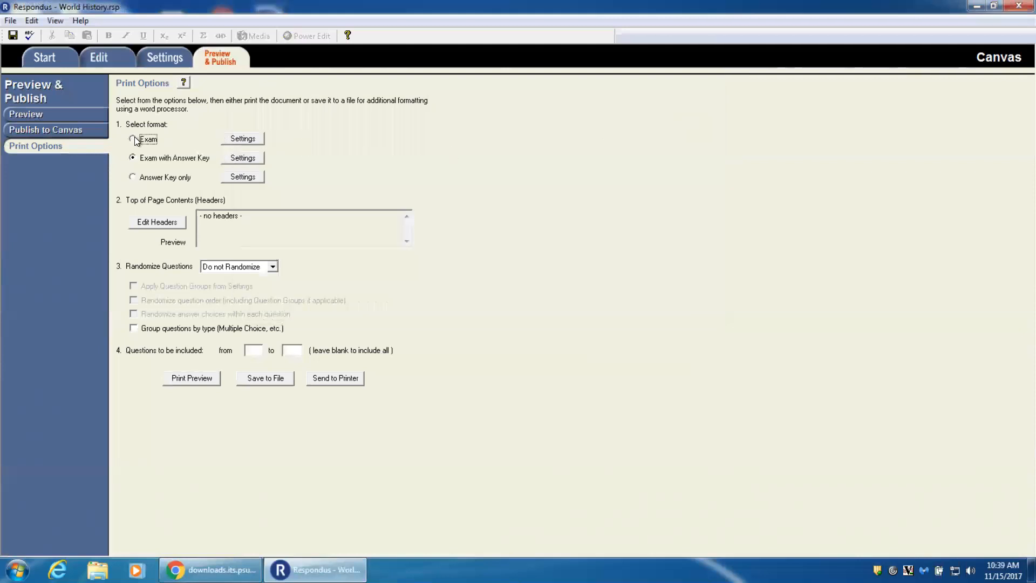
click(193, 378)
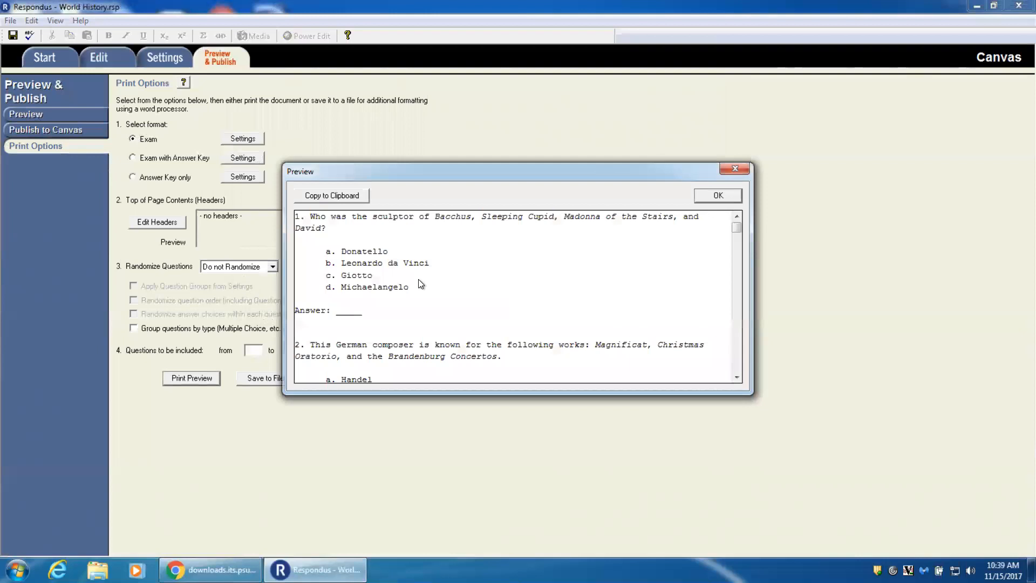
drag(297, 217, 430, 391)
drag(453, 252, 599, 246)
click(575, 284)
click(342, 195)
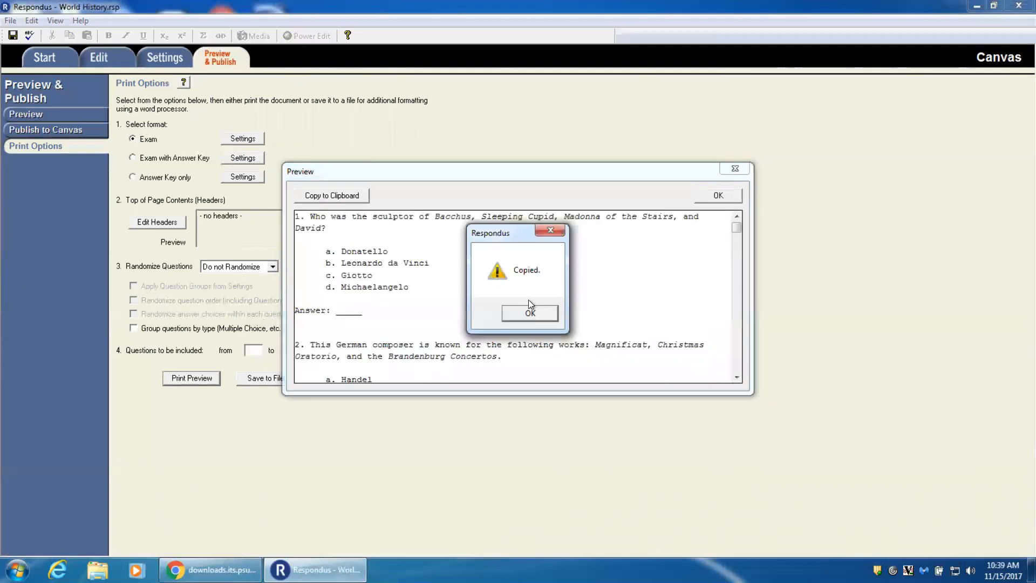
click(531, 317)
click(17, 570)
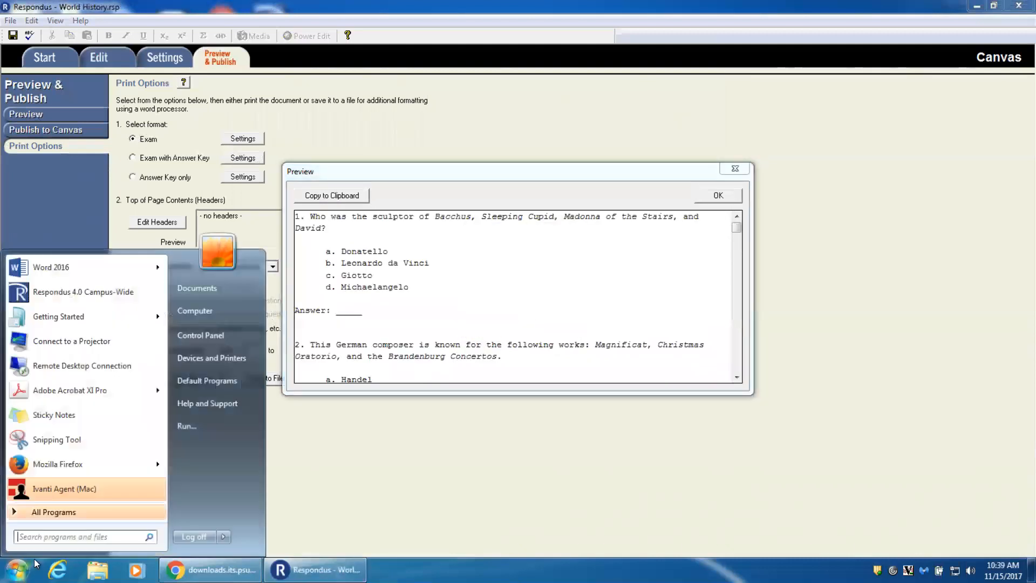
Paste the World History exam into a blank Word 2016 document, then return to Respondus.
click(96, 264)
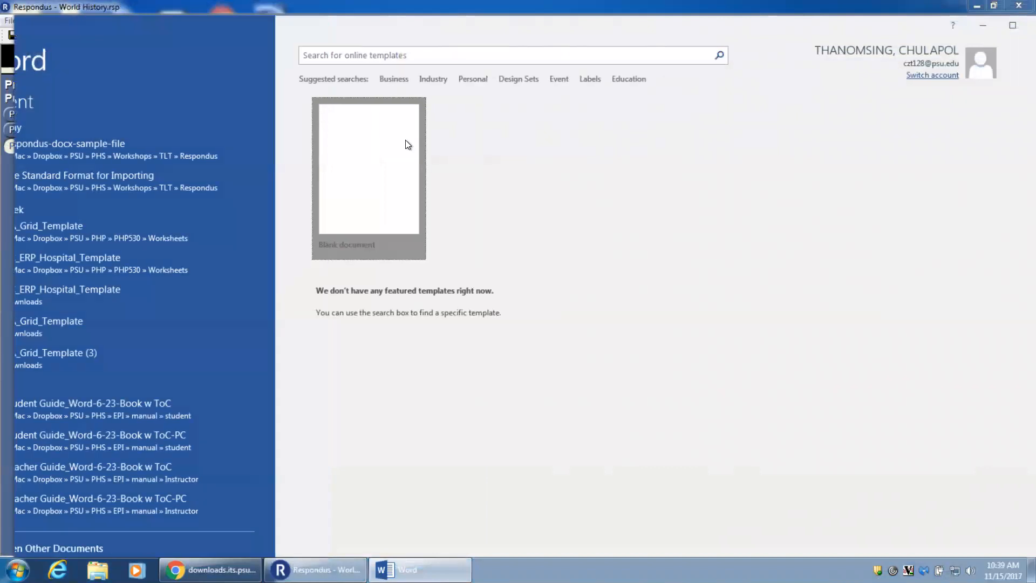
click(408, 144)
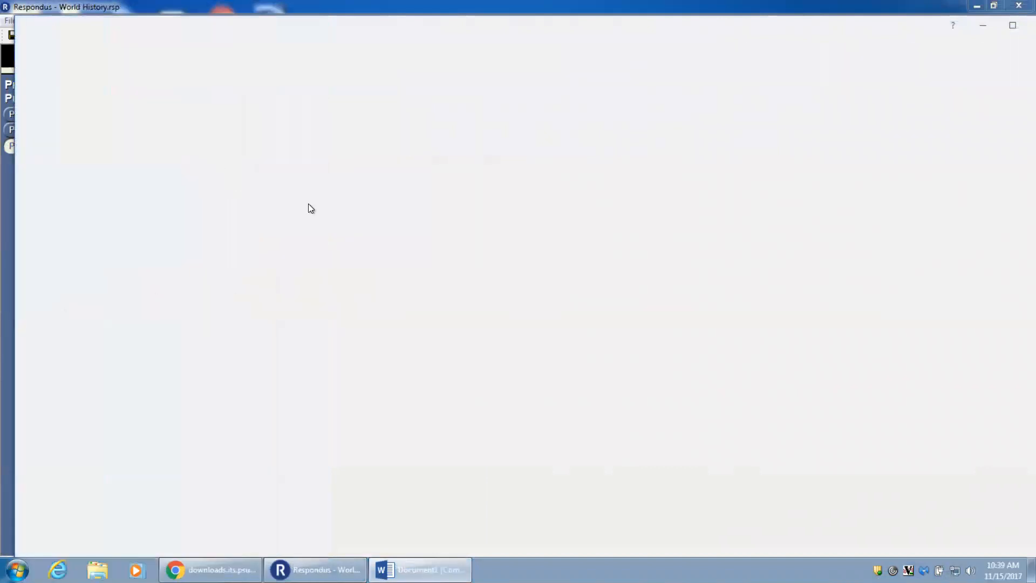
key(ctrl+v)
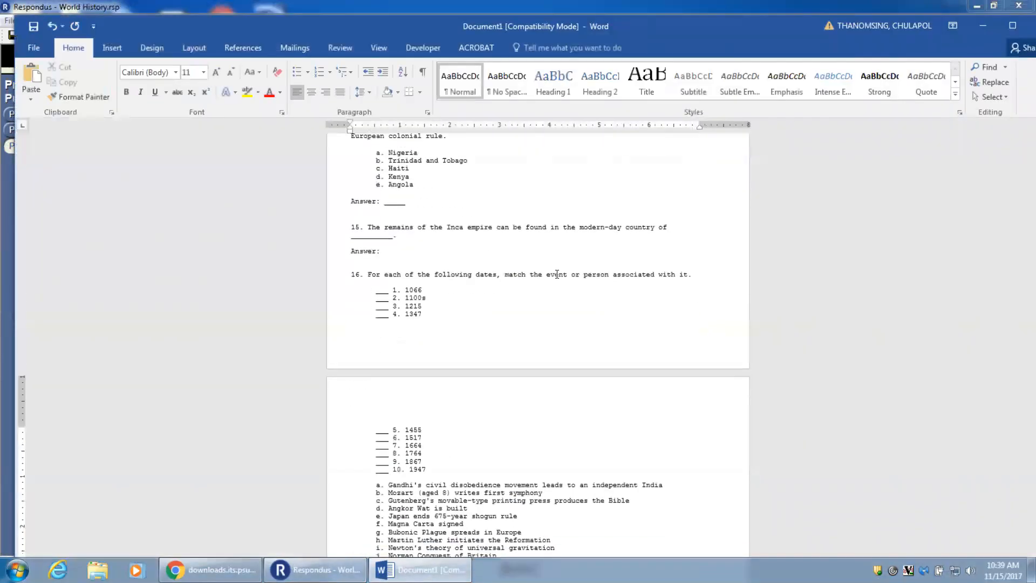
scroll(555, 270, up, 10)
scroll(554, 269, up, 15)
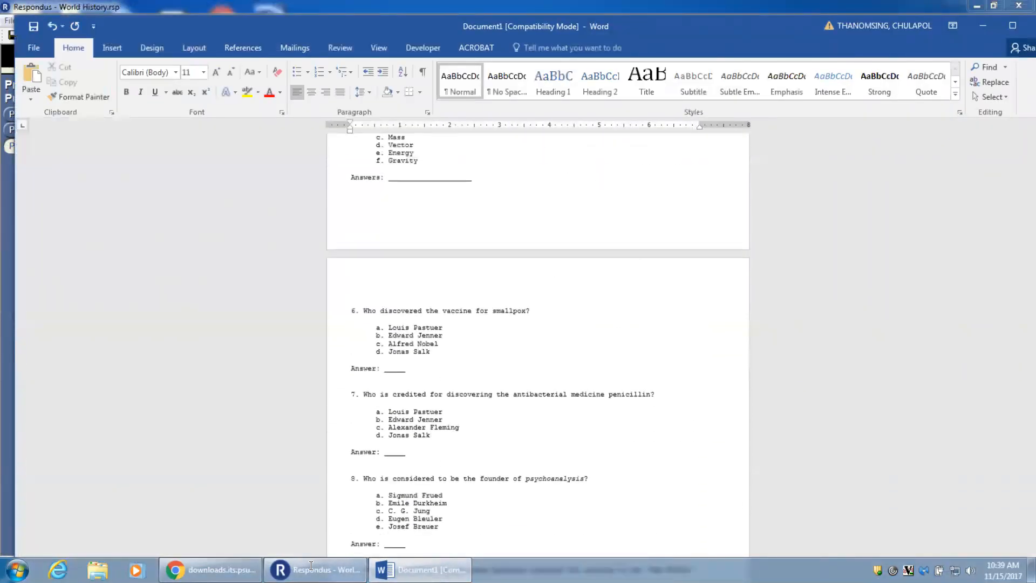
key(alt+Tab)
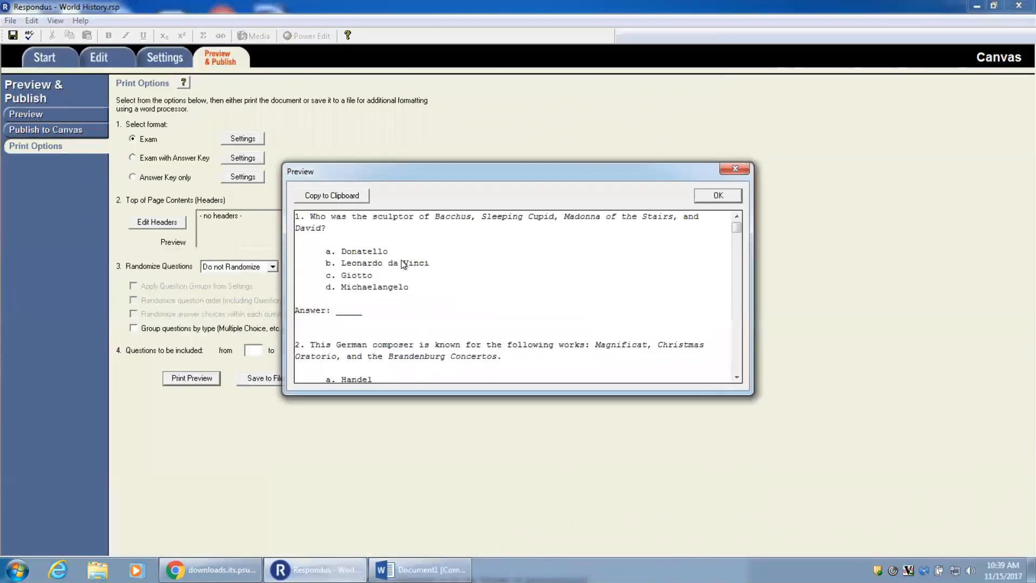
click(747, 166)
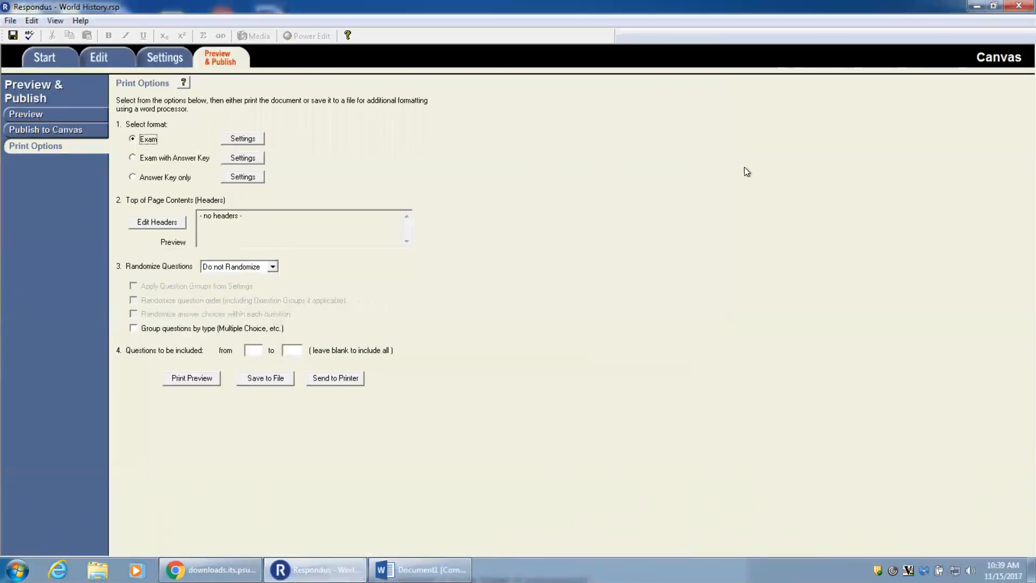
Check the Send to Printer settings without printing, then go back to the Start tab.
click(333, 380)
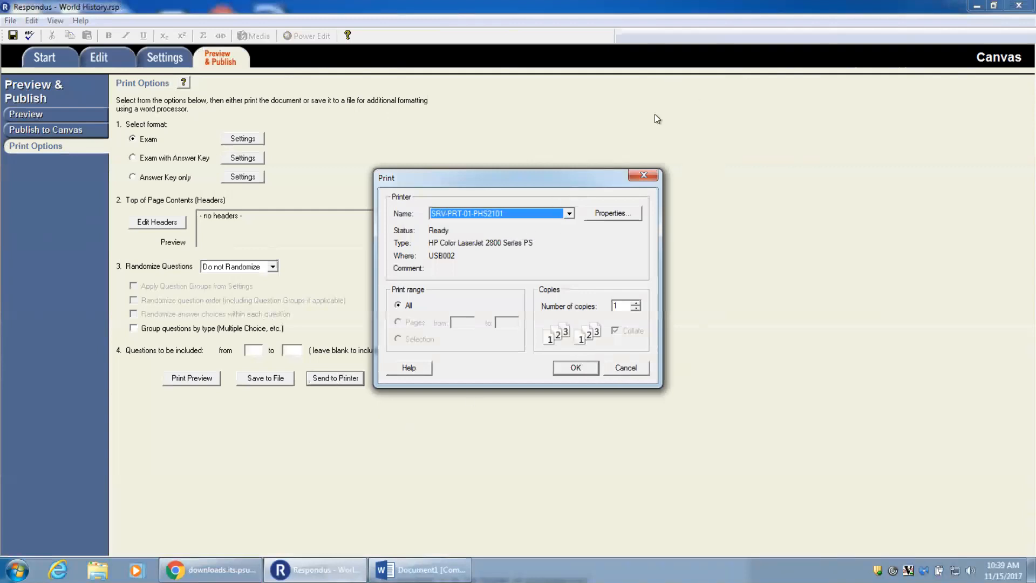
click(645, 175)
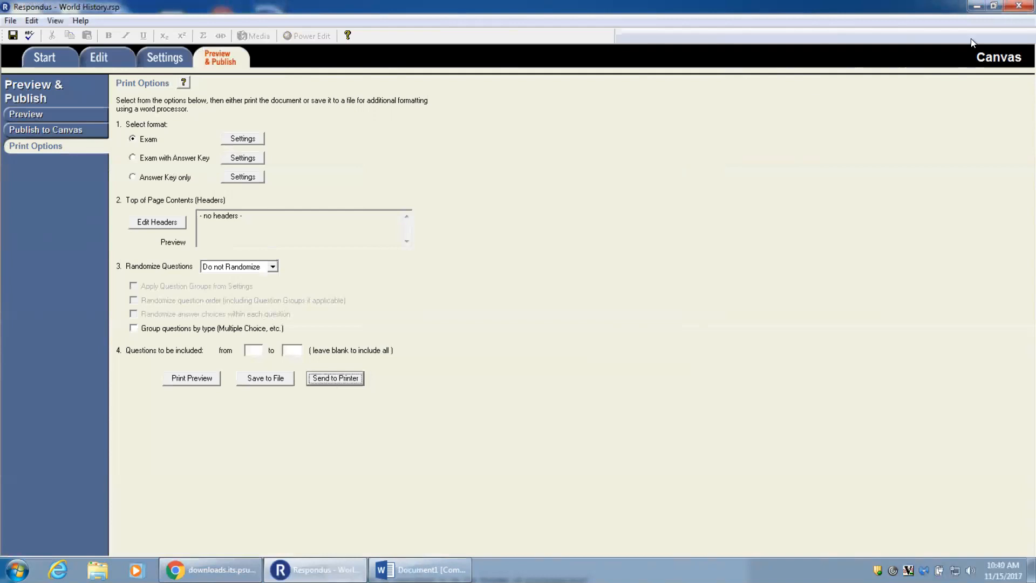
click(47, 56)
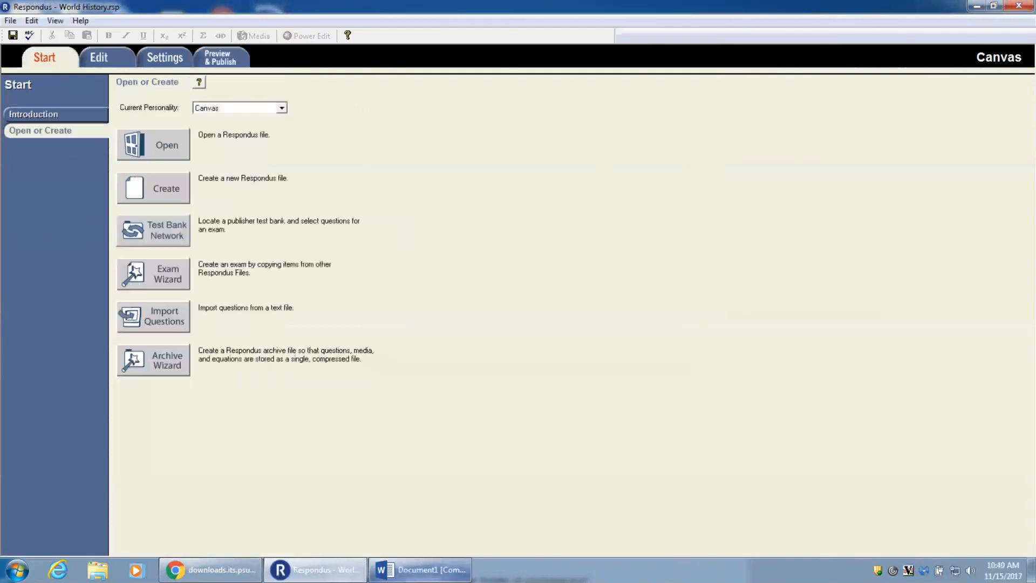
In the Prezi presentation, zoom into the CREATE topics and advance to the IMPORT frame.
mouse_move(394, 569)
key(super+Tab)
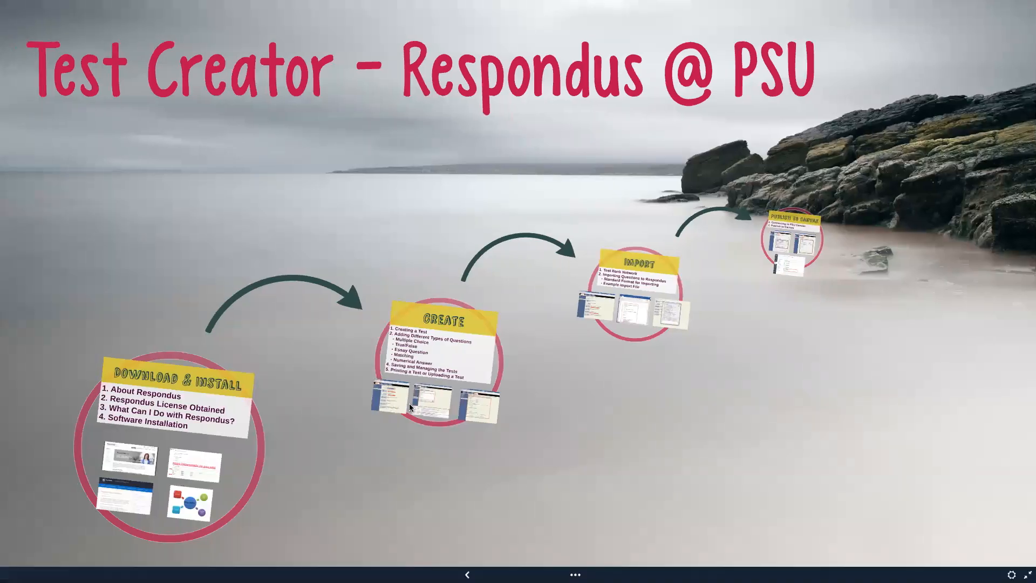
click(435, 326)
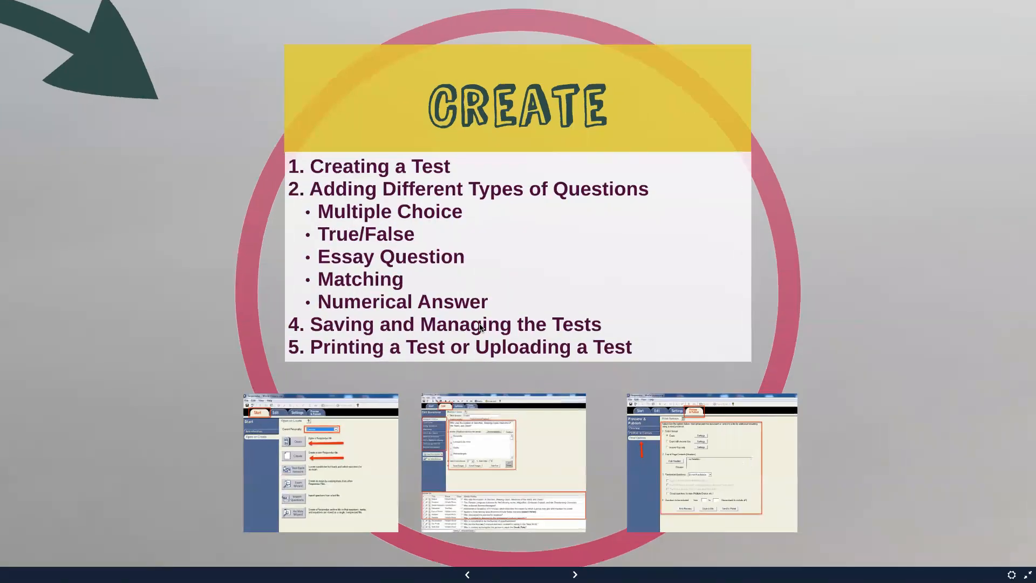
click(521, 522)
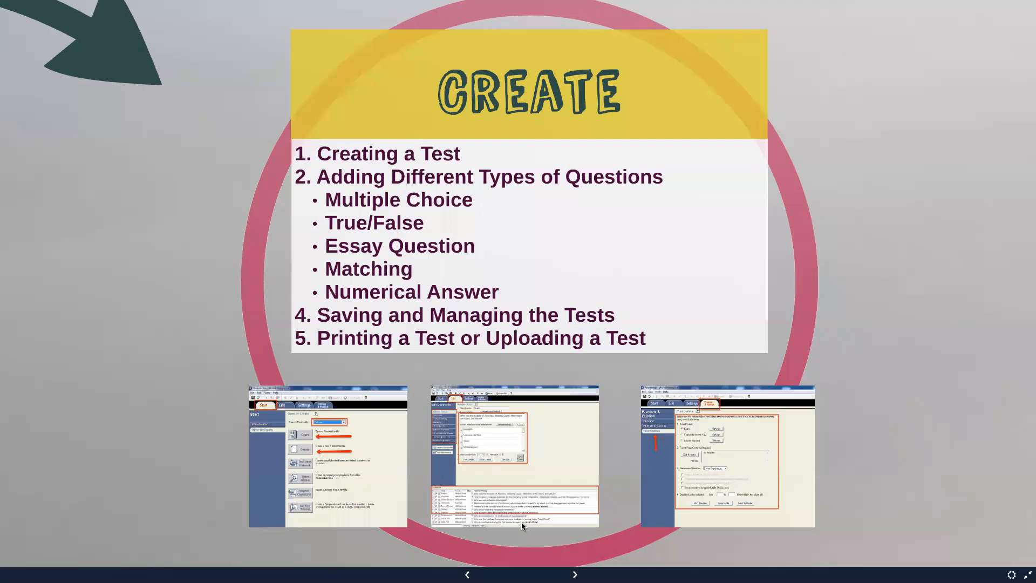
click(522, 523)
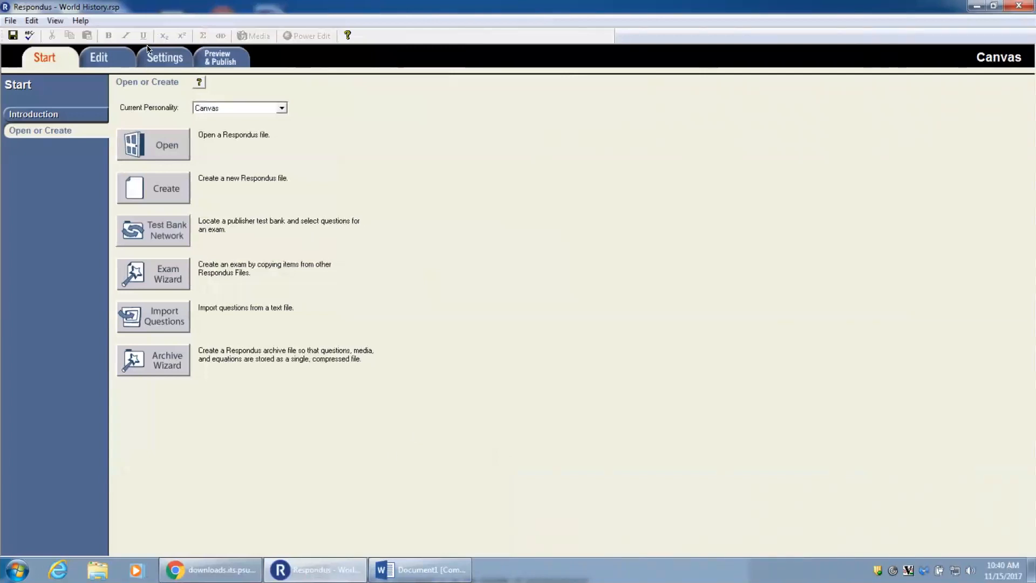
Show World History's Edit page, minimize Respondus, and bring up the Penn State downloads page.
click(101, 56)
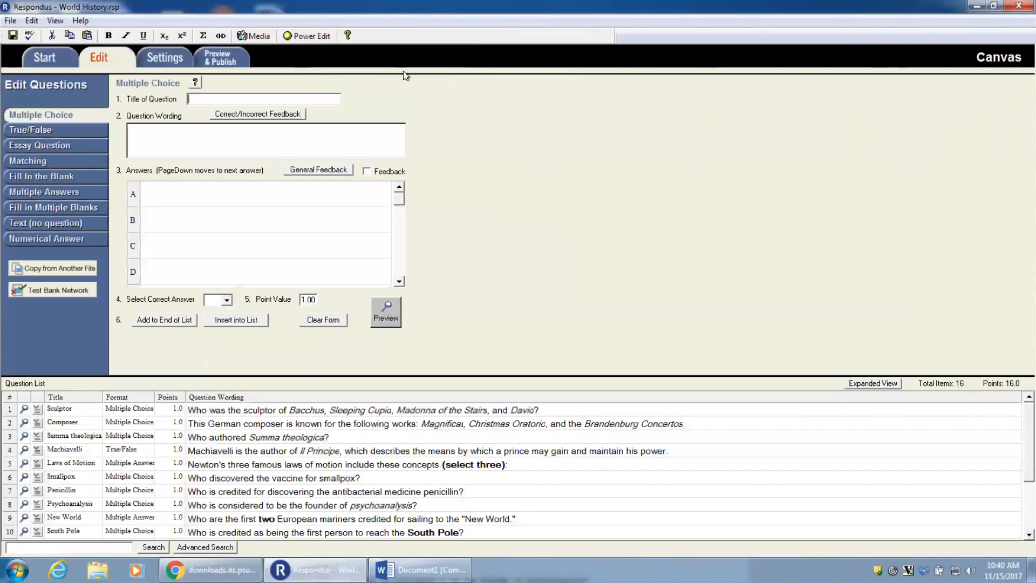
click(976, 7)
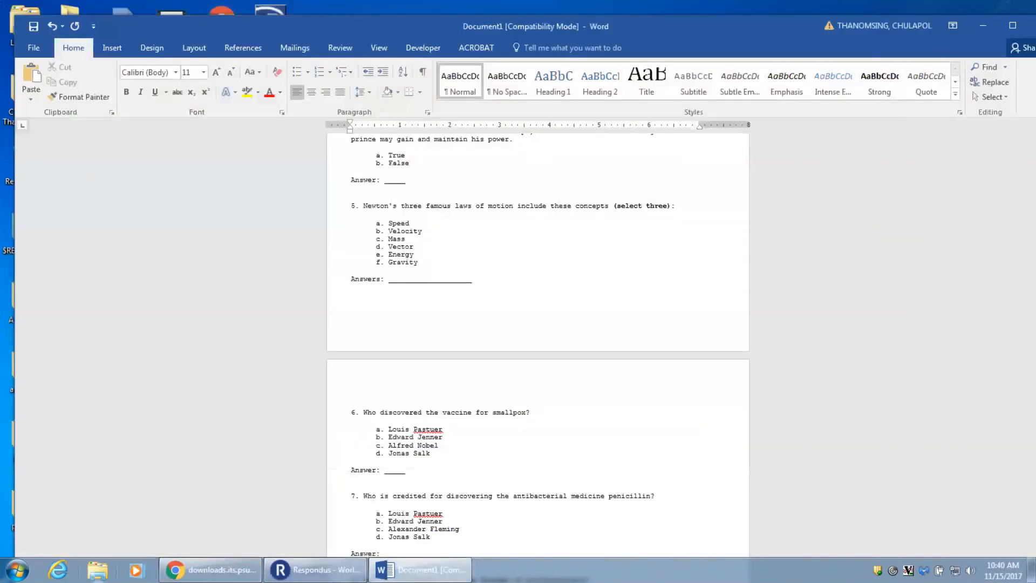
click(210, 569)
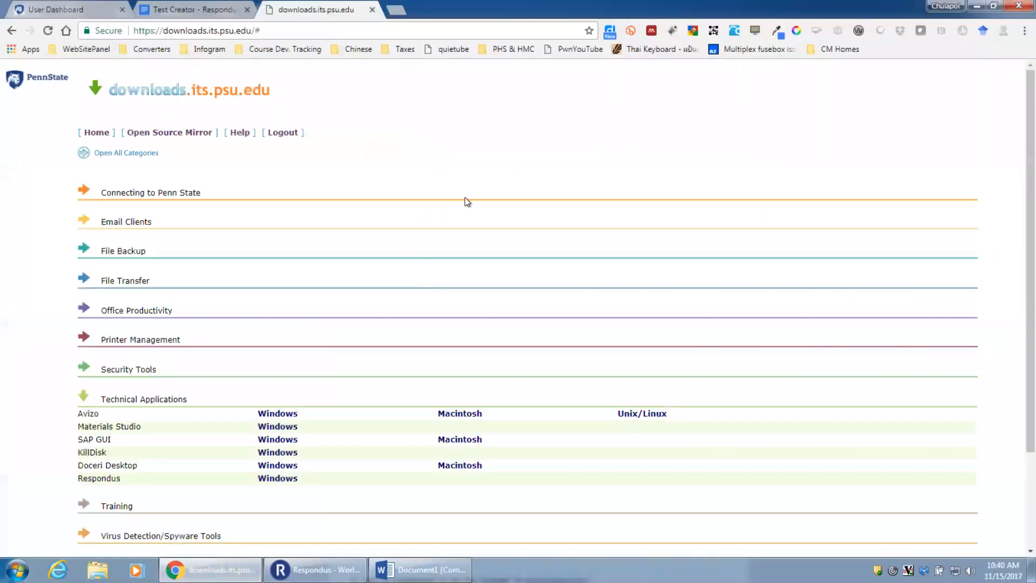
In the Test Creator outline, follow Part III's Standard Format for Importing link.
click(209, 8)
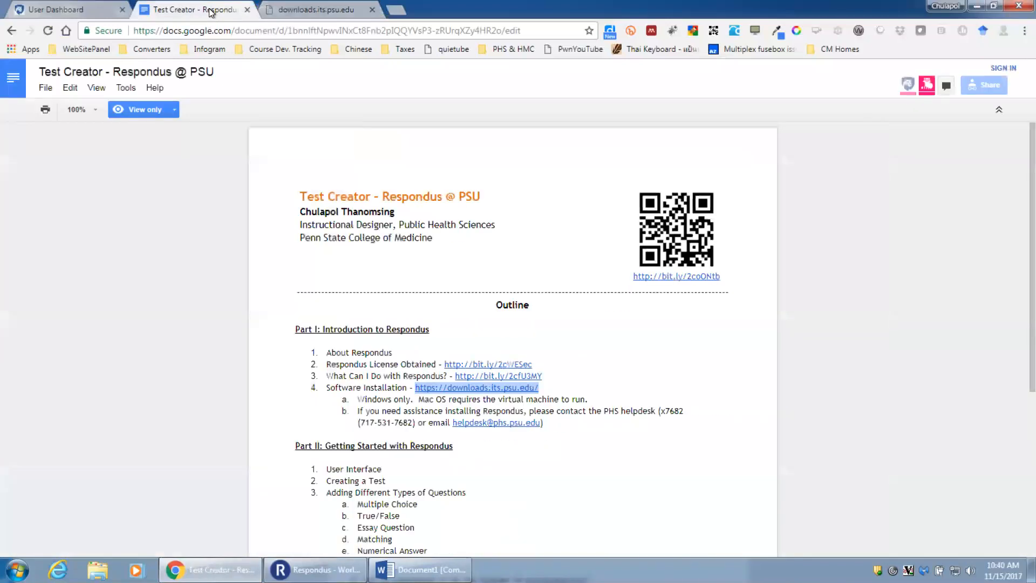
scroll(424, 354, down, 5)
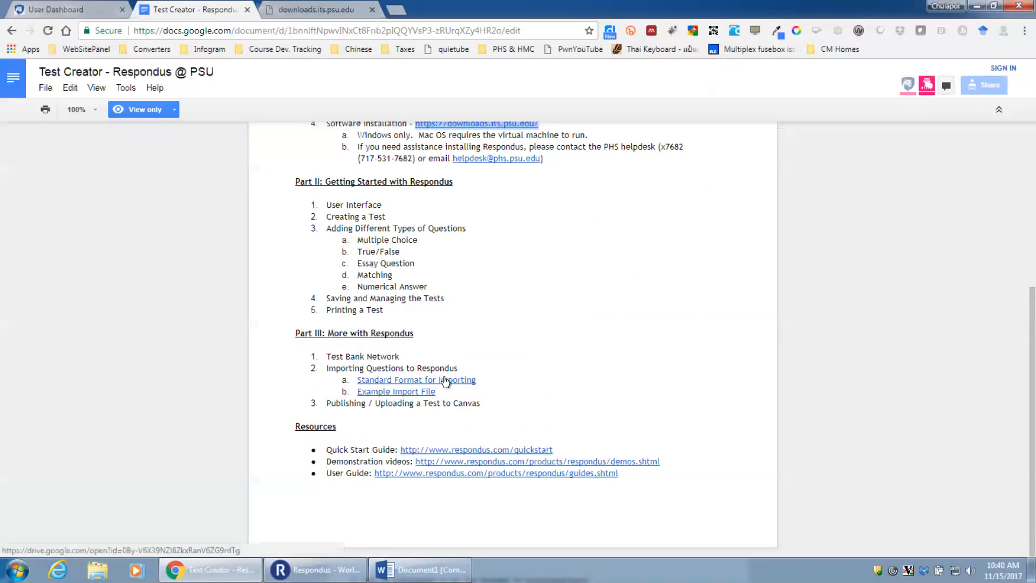
scroll(556, 362, up, 3)
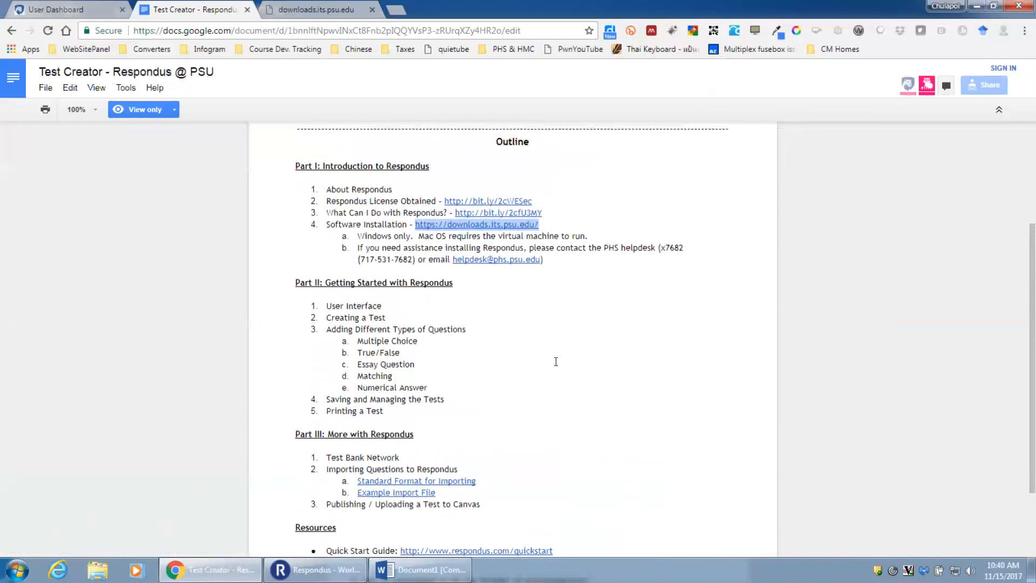
scroll(556, 362, down, 3)
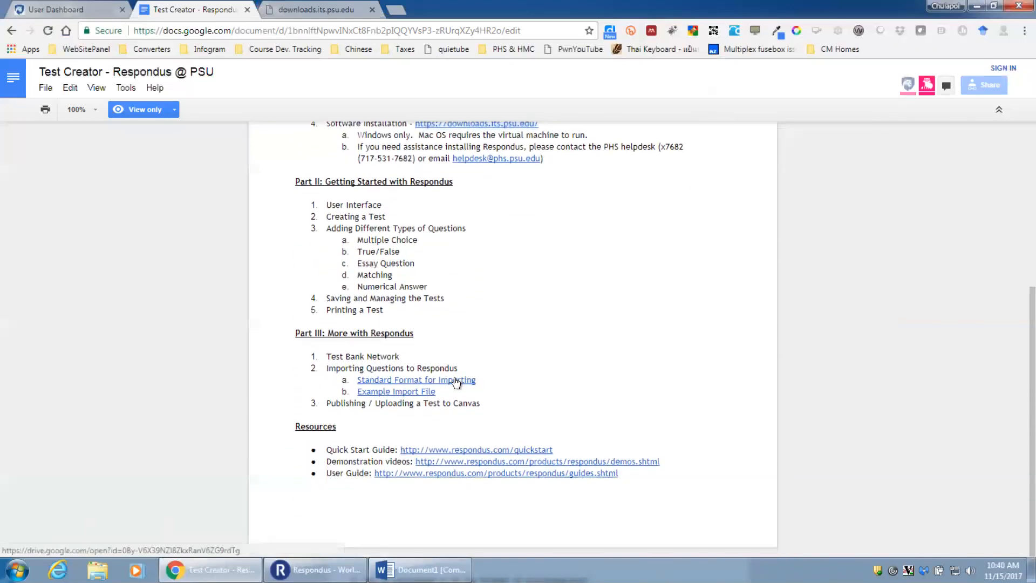
click(462, 380)
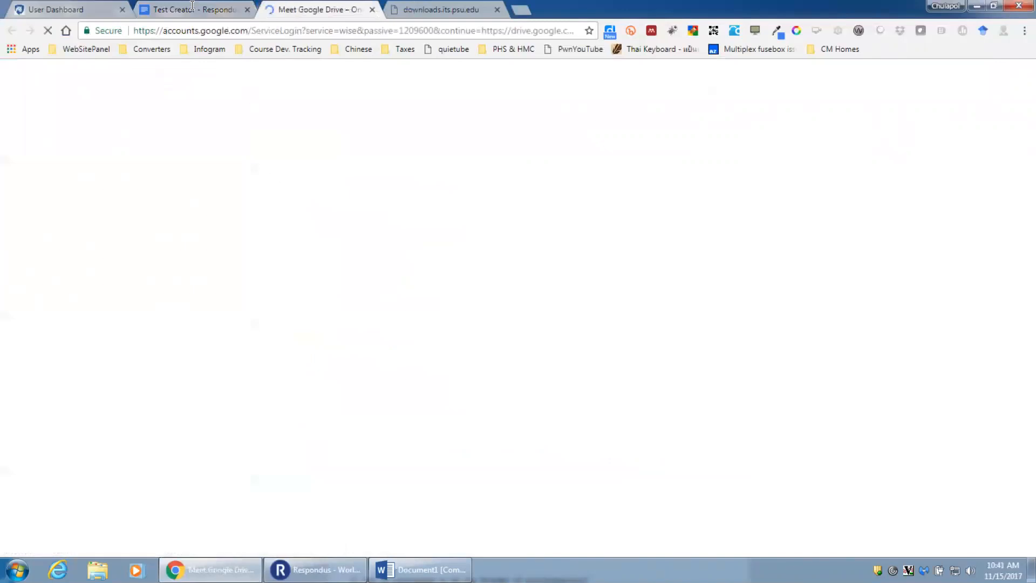
Check the Google sign-in tab that opened, then switch back to the Windows desktop.
key(ctrl+shift+Tab)
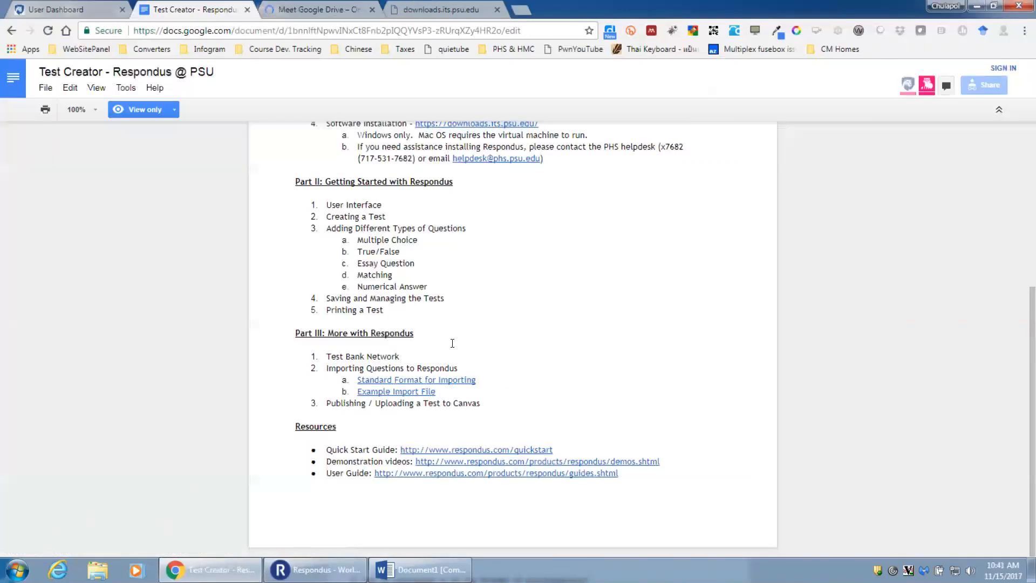
click(312, 12)
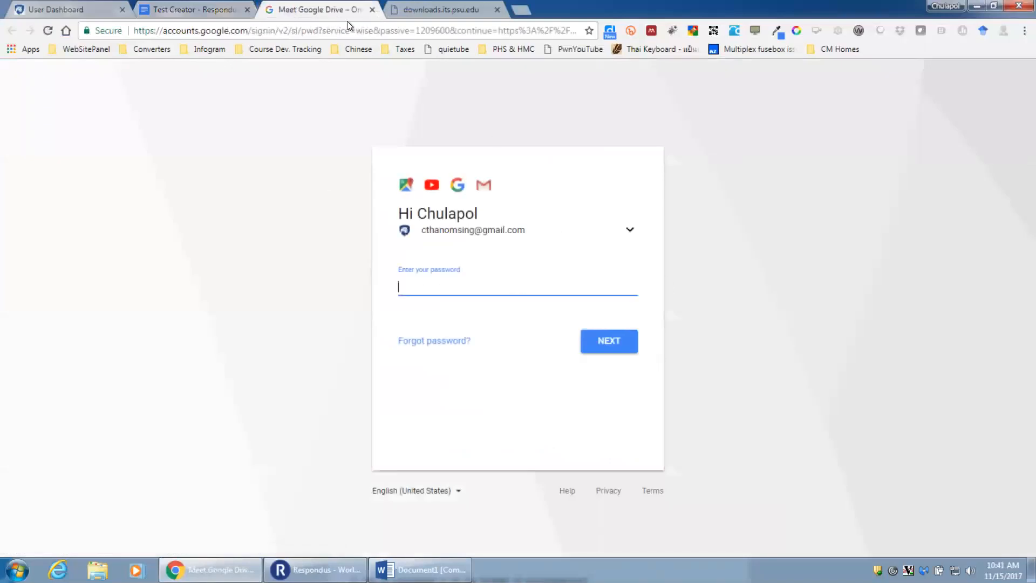
click(168, 7)
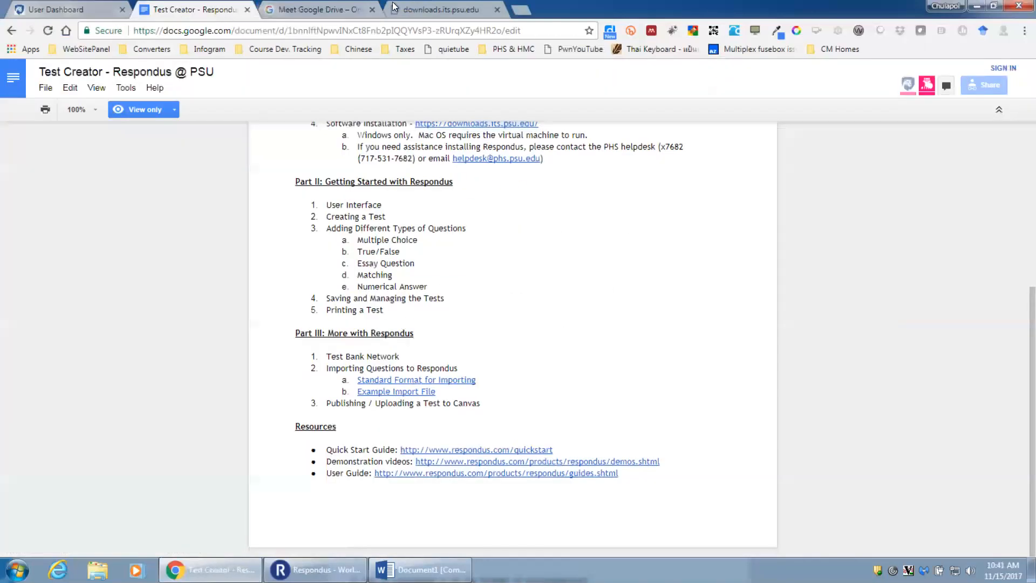
click(435, 9)
key(super+Tab)
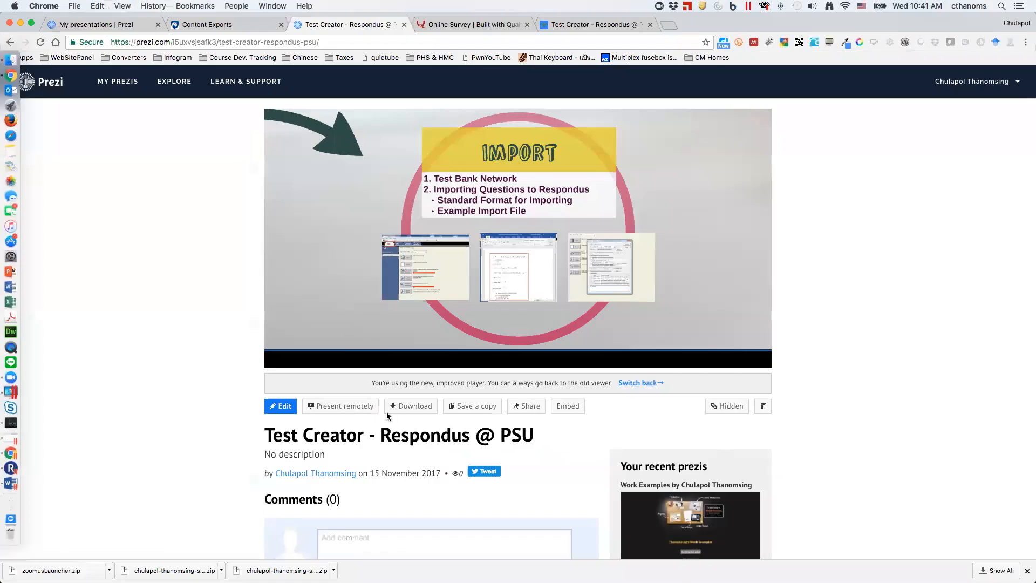
key(super+Tab)
Open The Standard Format for Importing.pdf from the Respondus folder in Windows Explorer.
click(95, 576)
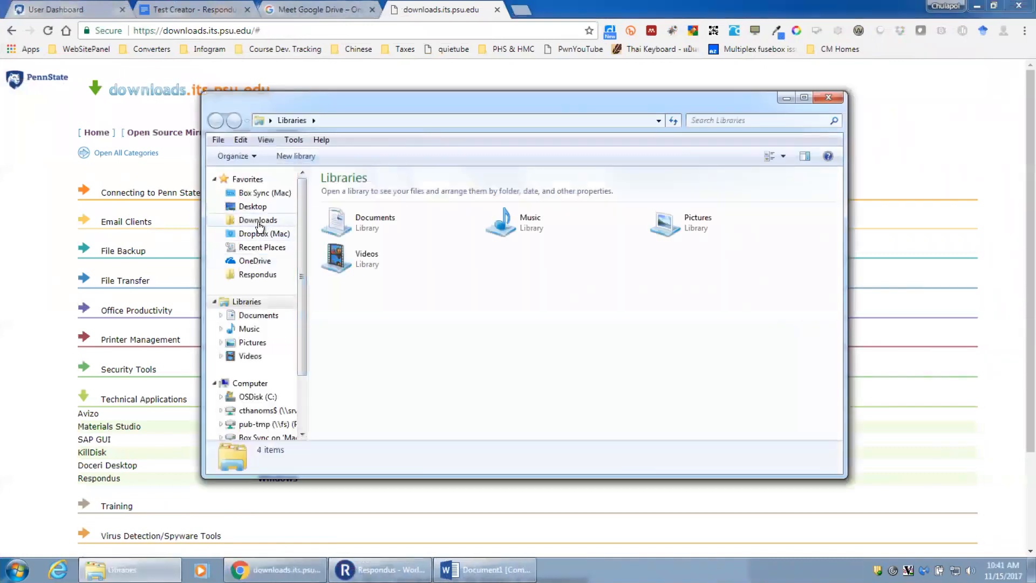
click(258, 274)
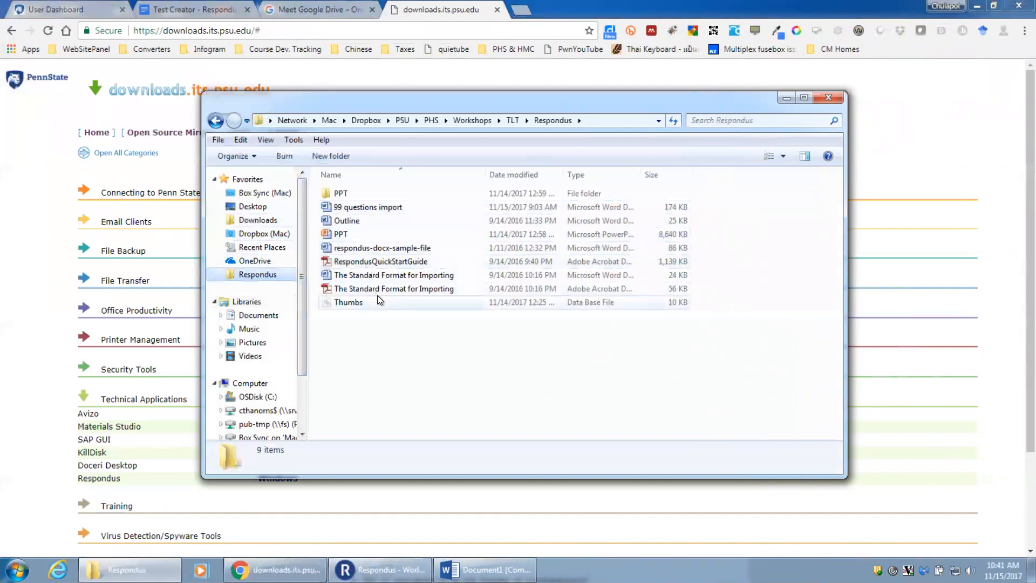
click(397, 289)
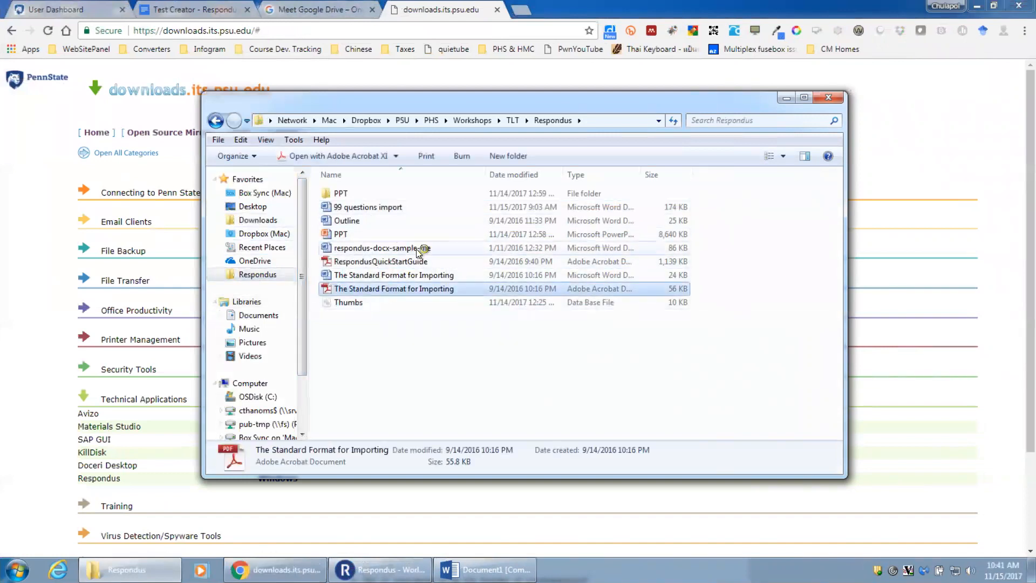
scroll(585, 257, down, 5)
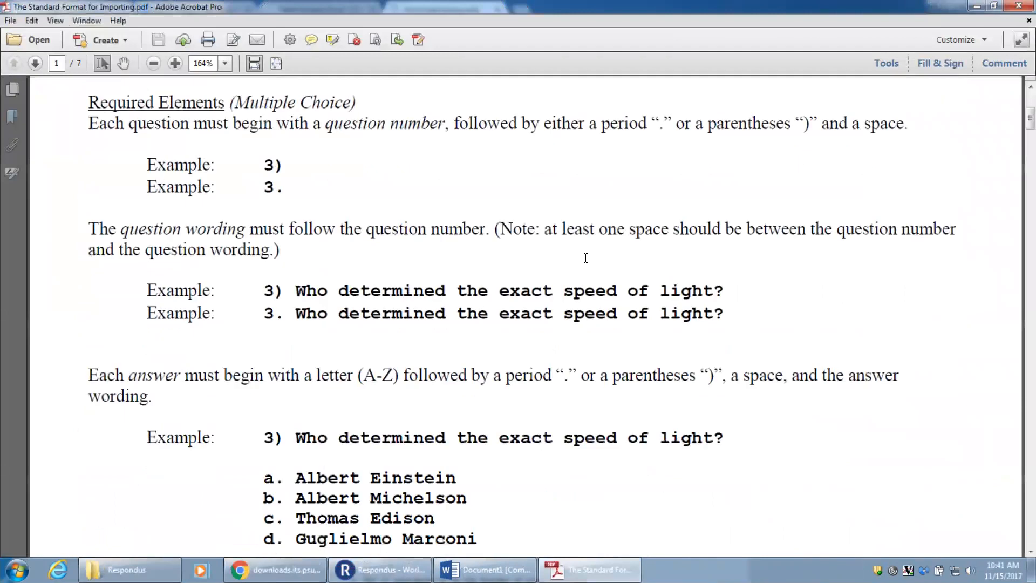
Scroll the import guide down to the Speed of Light multiple-choice example and highlight it.
scroll(586, 257, down, 5)
scroll(588, 262, down, 6)
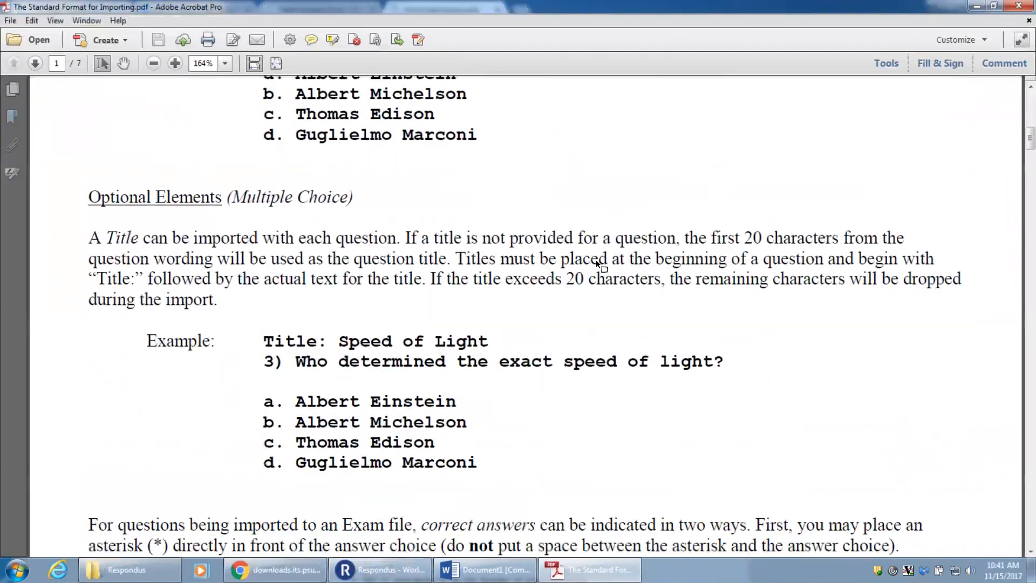
scroll(596, 261, down, 9)
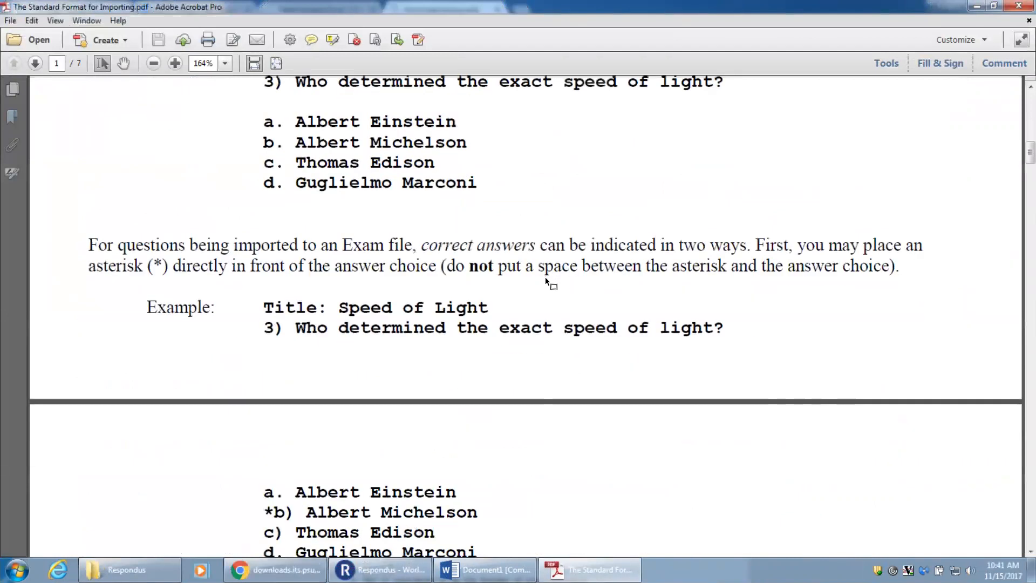
scroll(538, 289, down, 1)
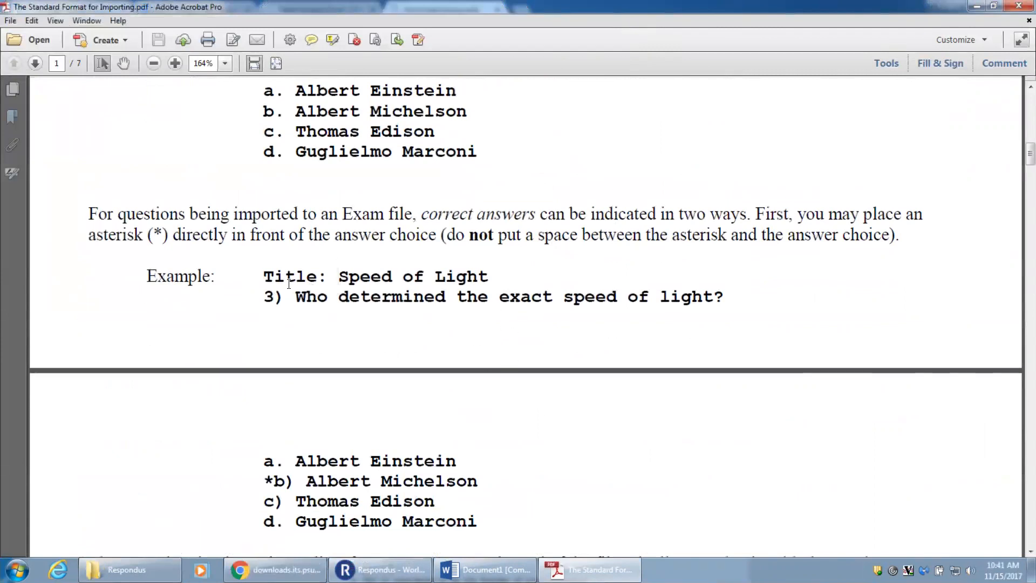
drag(264, 273, 520, 506)
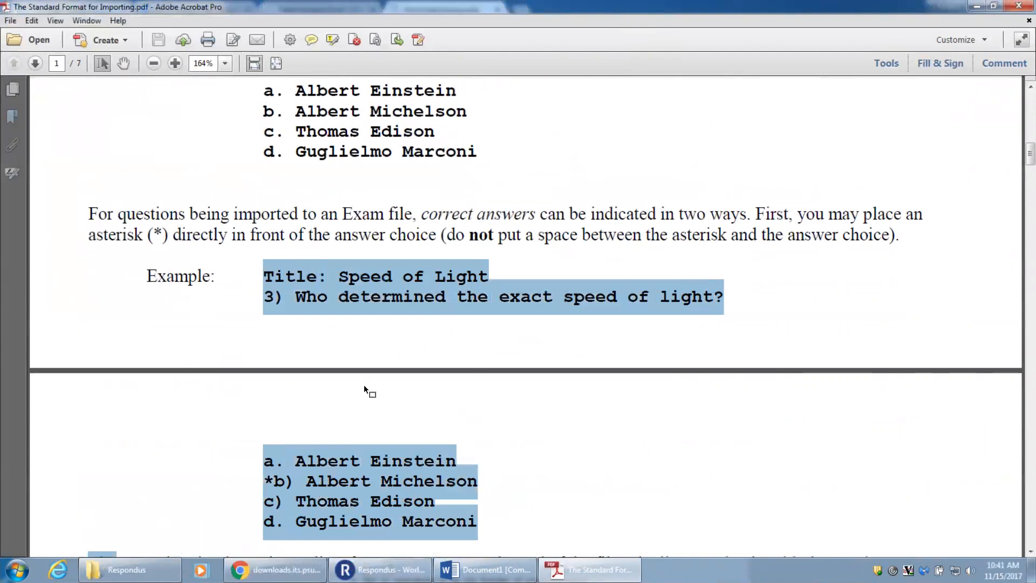
click(268, 303)
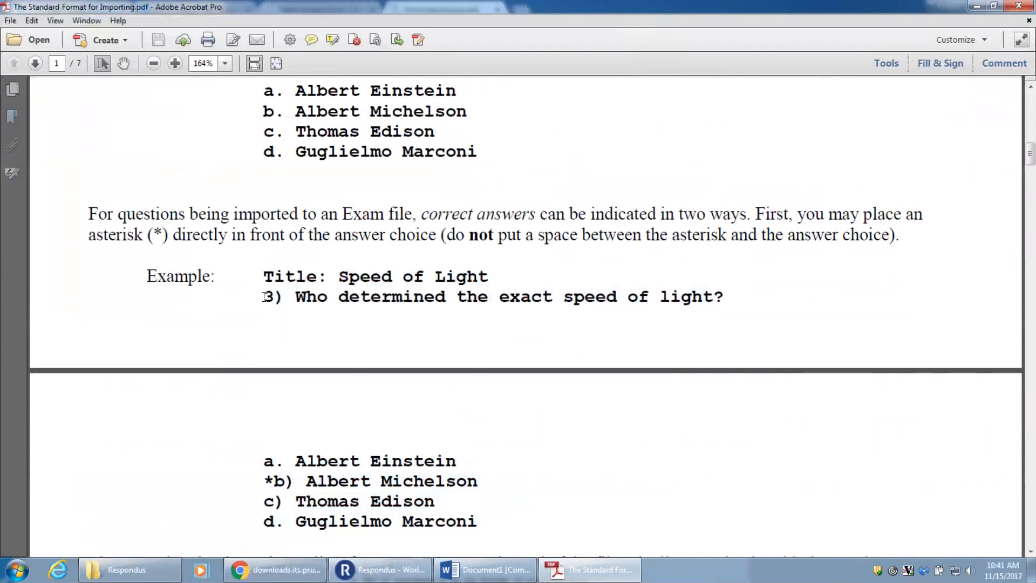
Highlight the example's title, question and asterisk-marked answer *b) Albert Michelson, then minimize Acrobat.
key(shift+Up)
drag(406, 299, 721, 295)
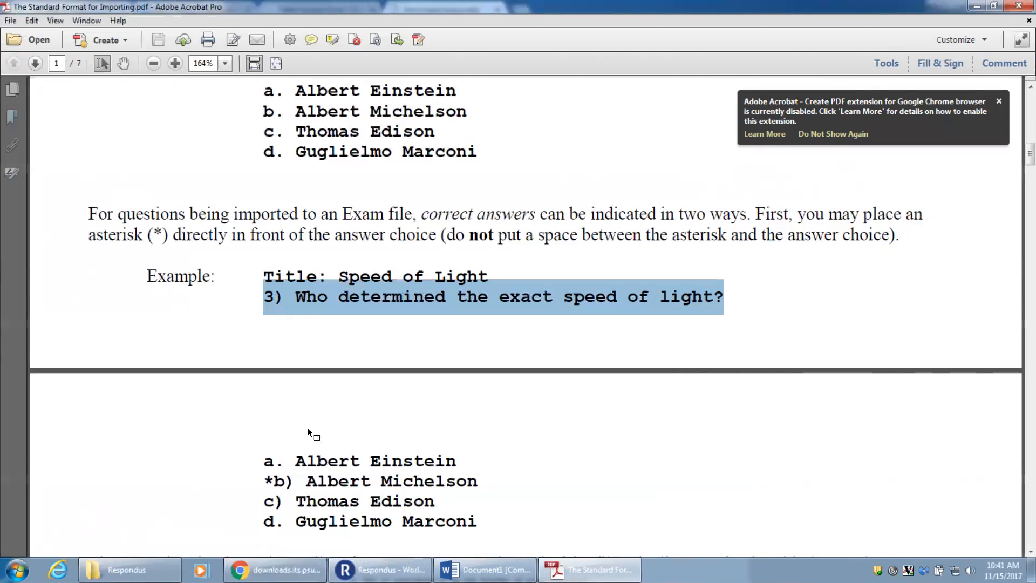
drag(261, 479, 426, 482)
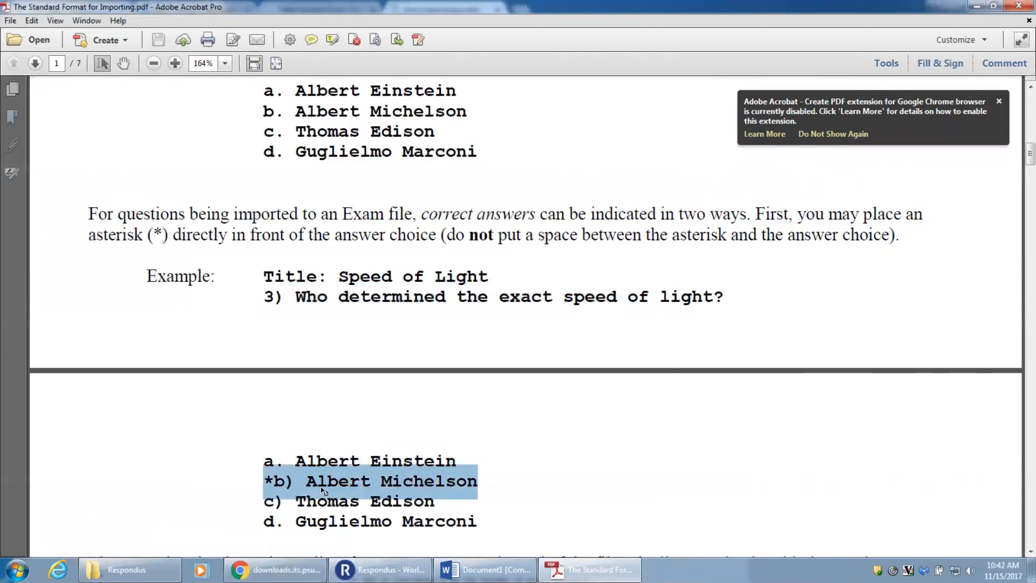
drag(262, 456, 486, 517)
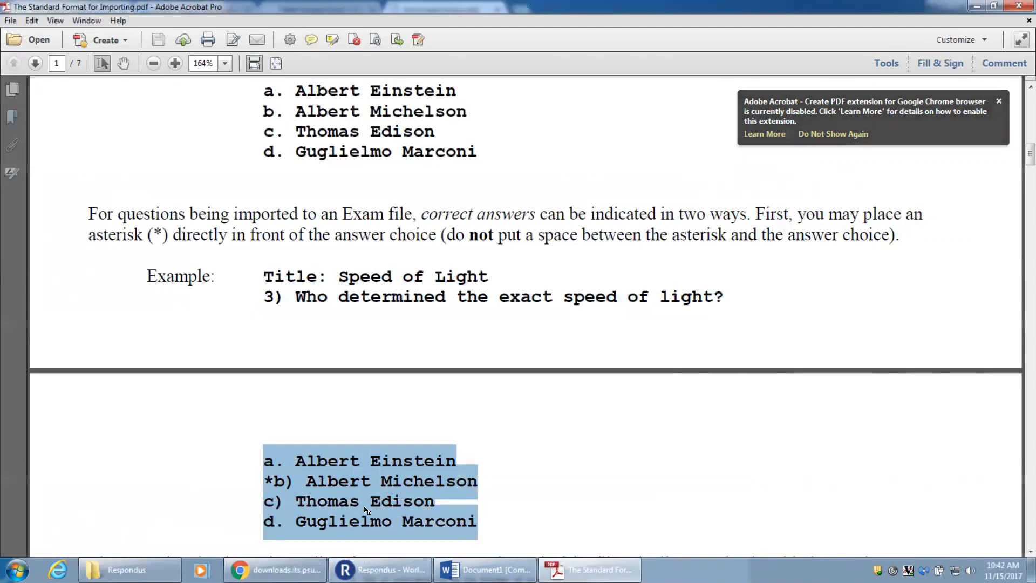
click(272, 485)
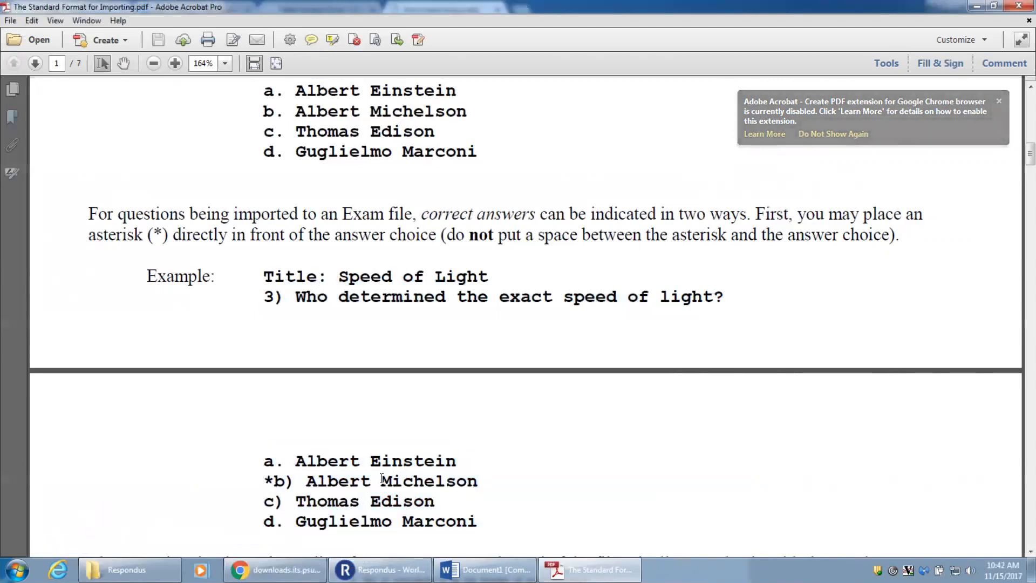
click(982, 9)
Open respondus-docx-sample-file from the Respondus folder in Microsoft Word.
click(435, 409)
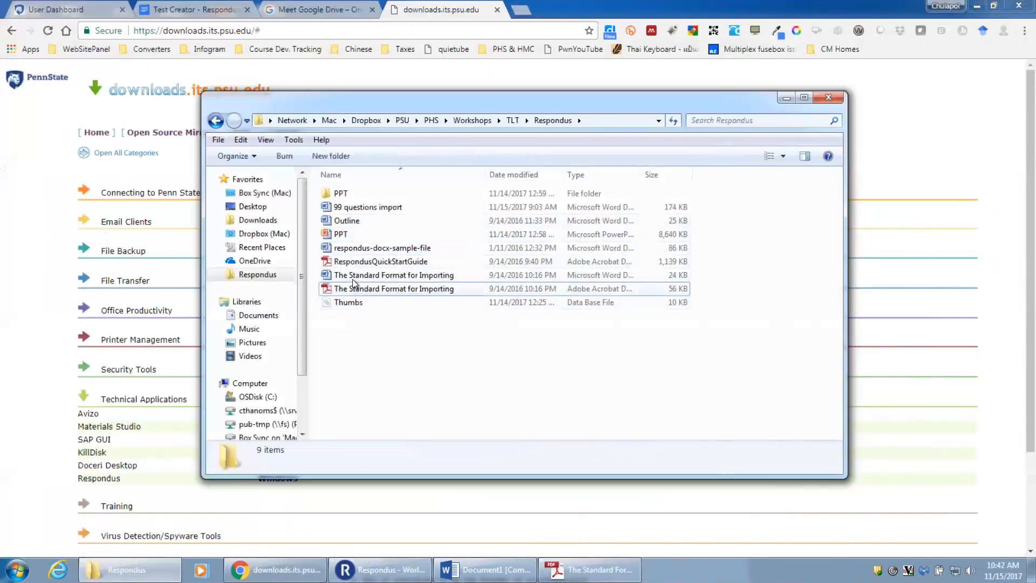
click(341, 249)
double_click(341, 248)
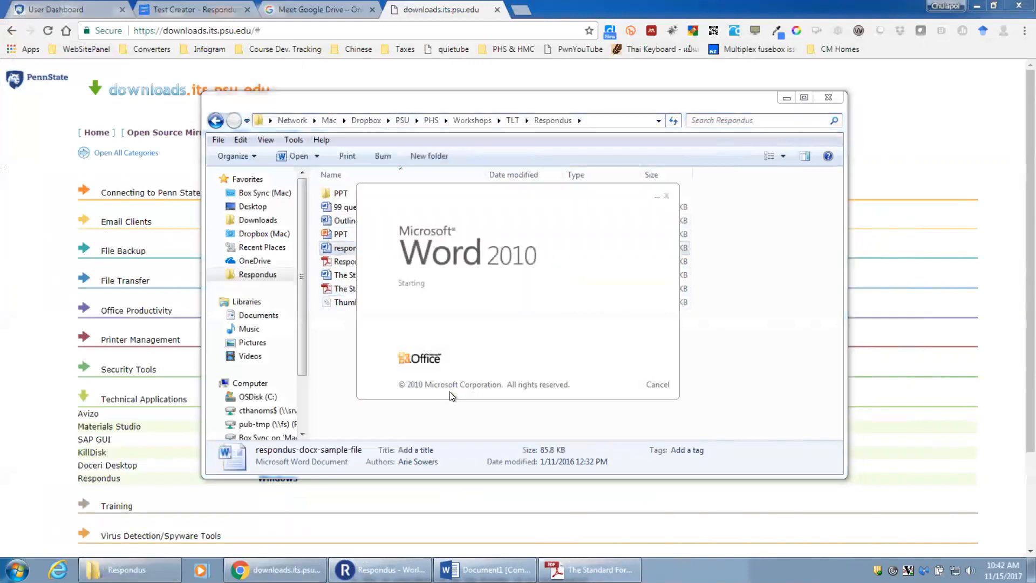
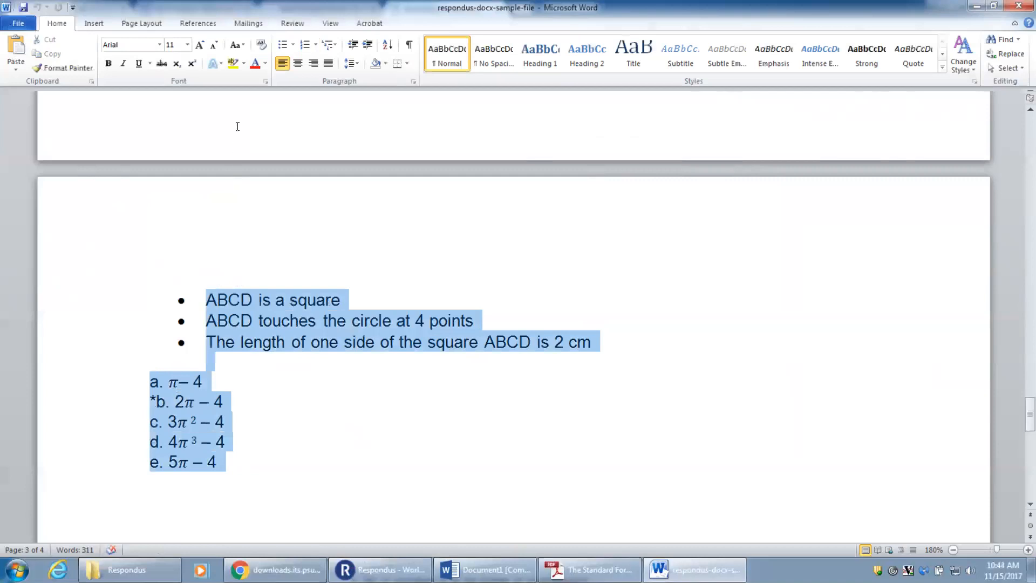
Look over respondus-docx-sample-file once more, then minimize Word to show the Respondus folder.
scroll(345, 303, up, 14)
scroll(649, 165, down, 8)
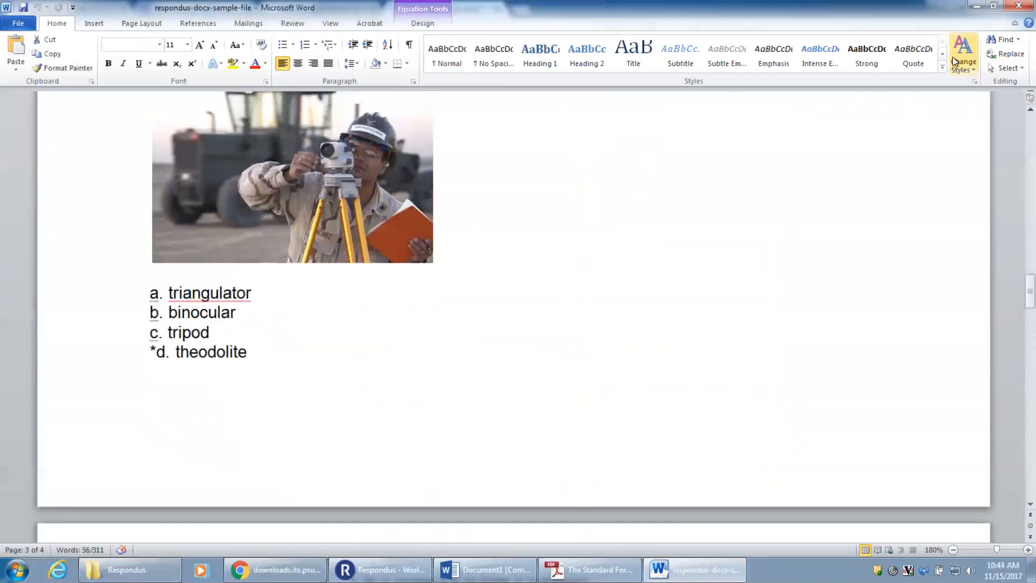
click(977, 6)
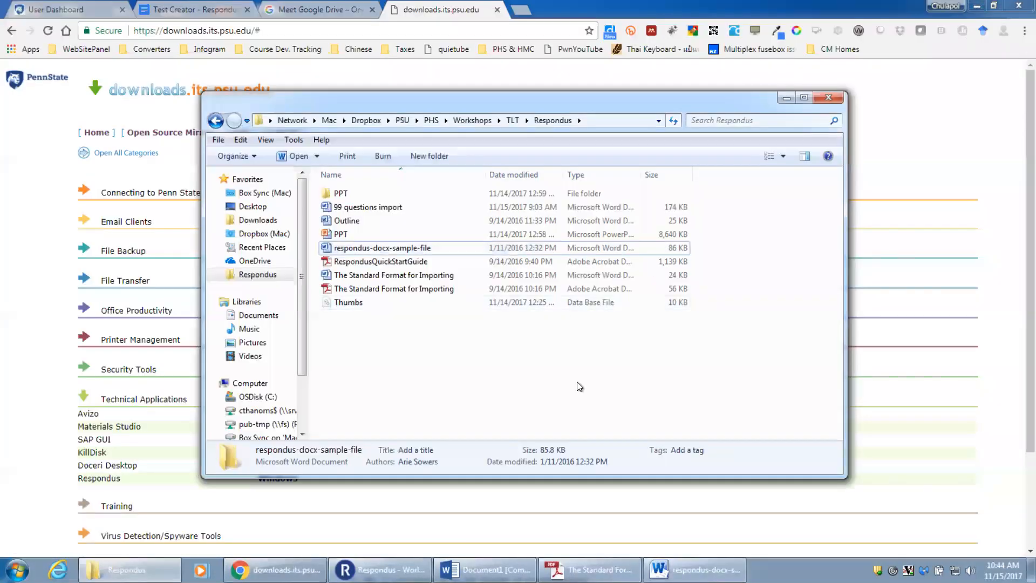
Bring World History back in Respondus and run the Test Bank Network wizard to its online search.
click(785, 97)
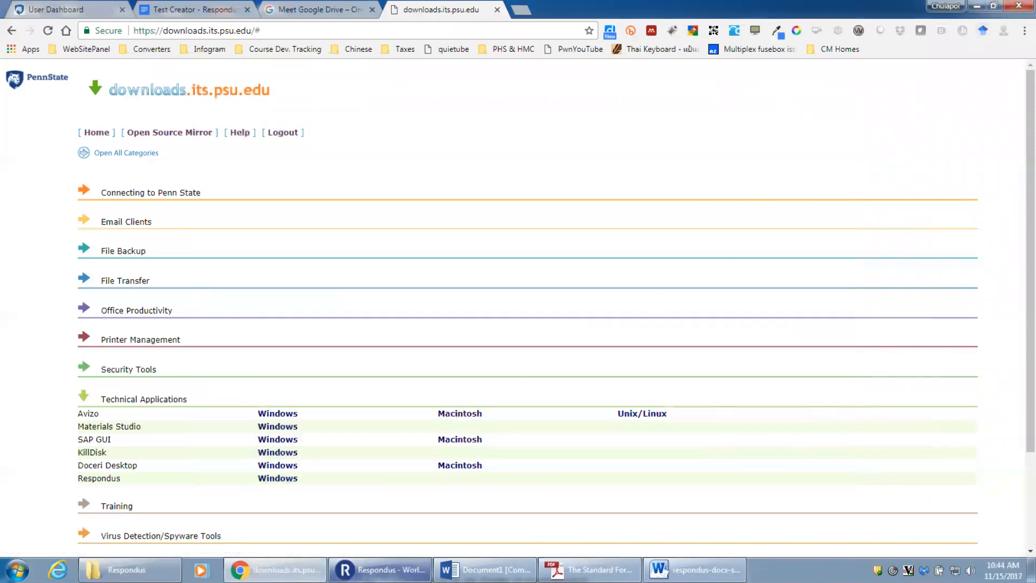
click(380, 569)
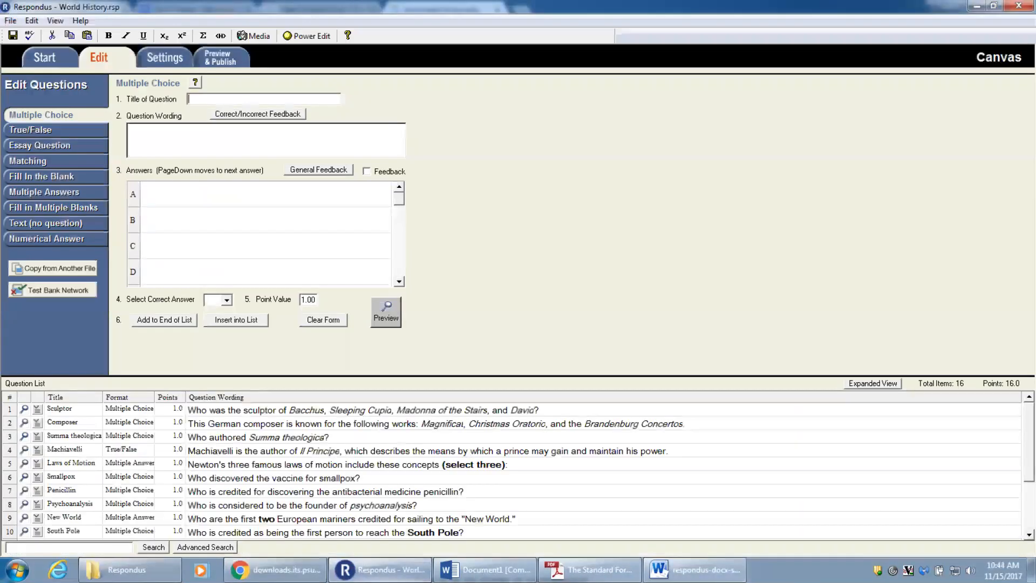
click(50, 56)
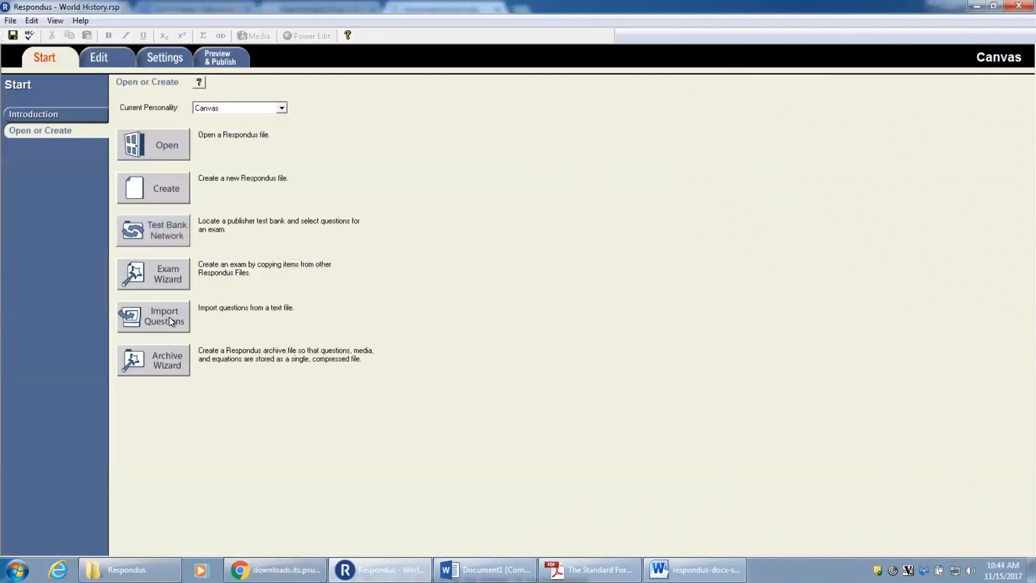
click(163, 236)
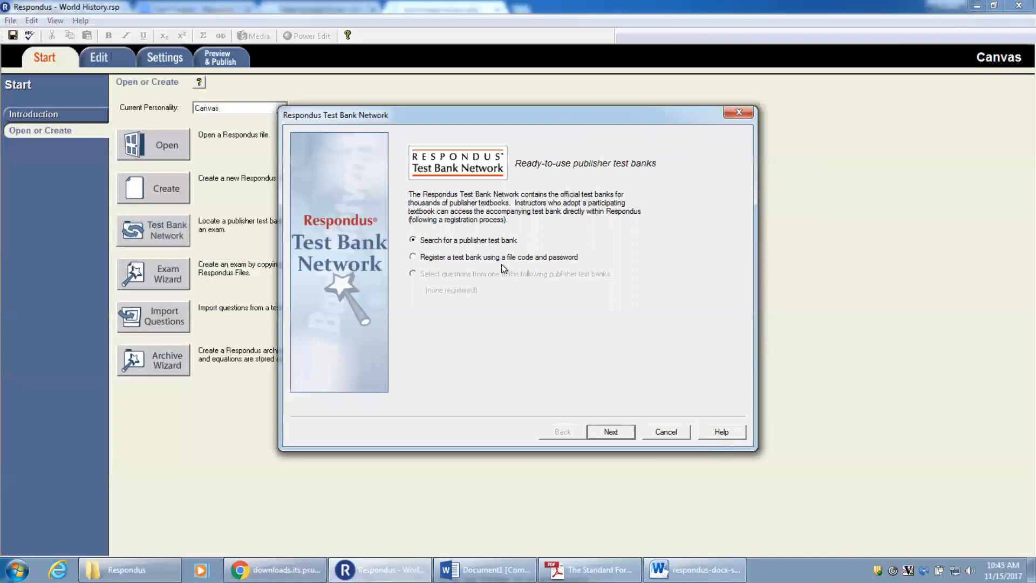
click(617, 433)
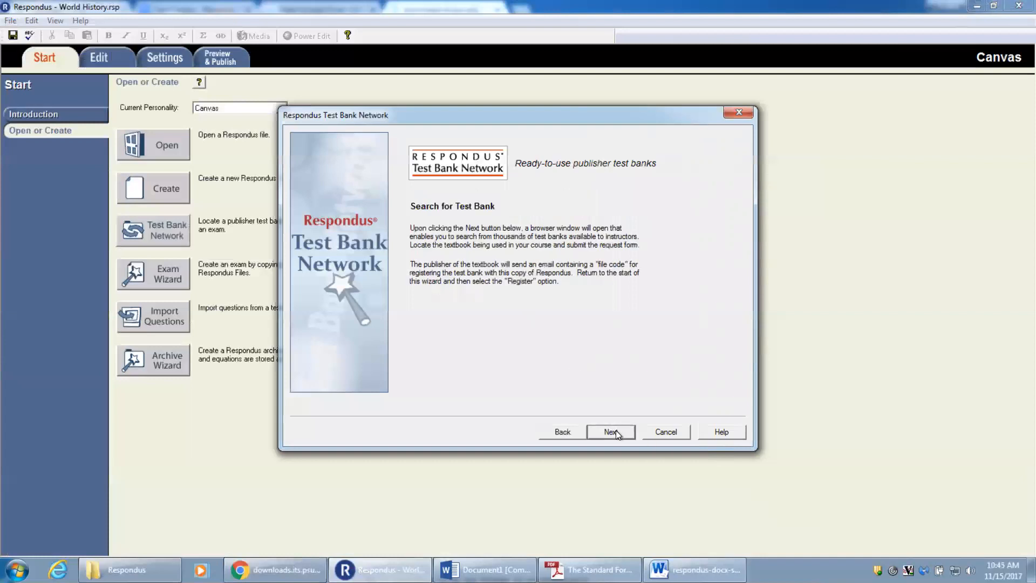
click(614, 430)
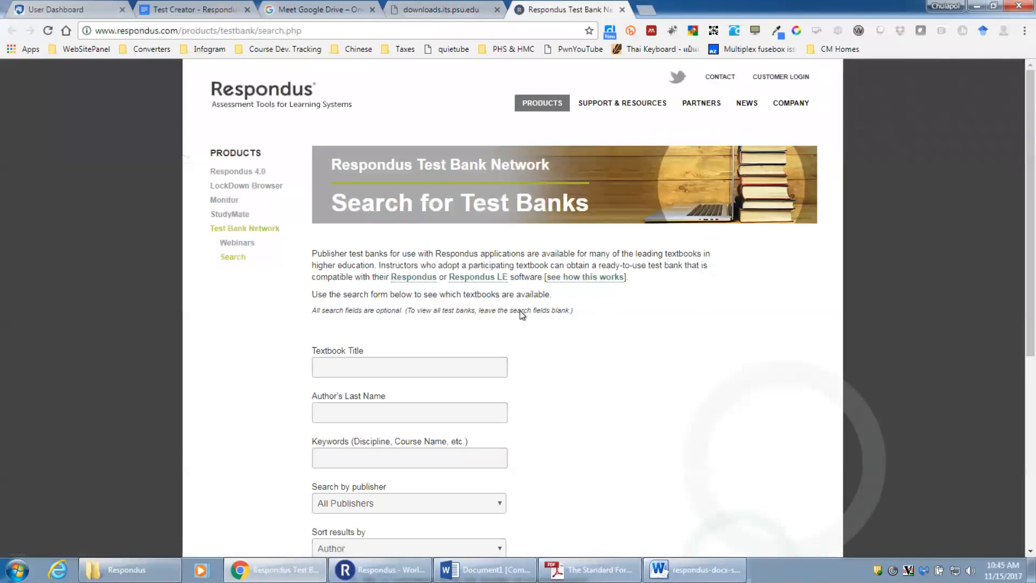
Scroll through the Search for Test Banks form, then close that browser tab.
scroll(360, 261, down, 2)
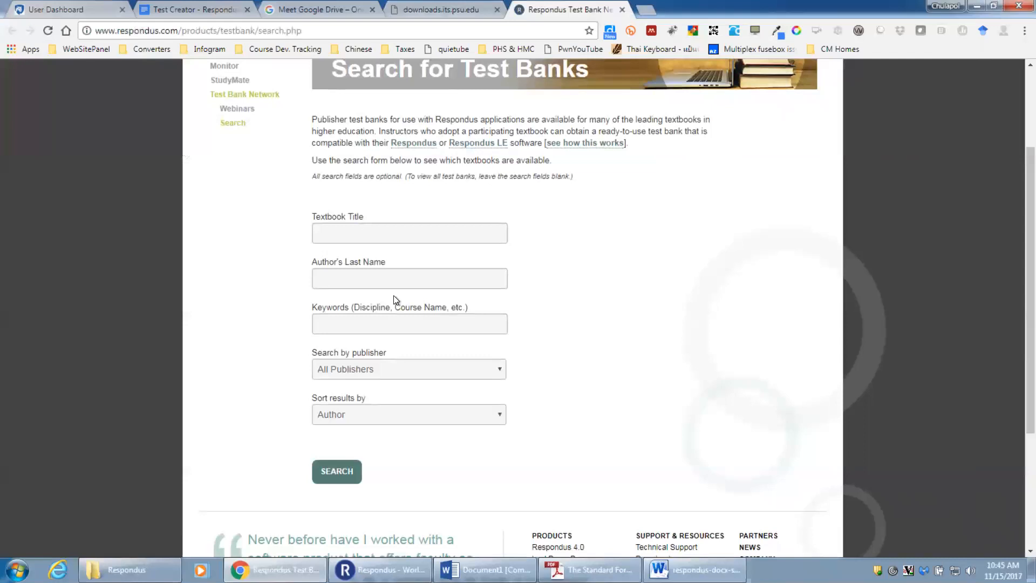
scroll(529, 303, down, 2)
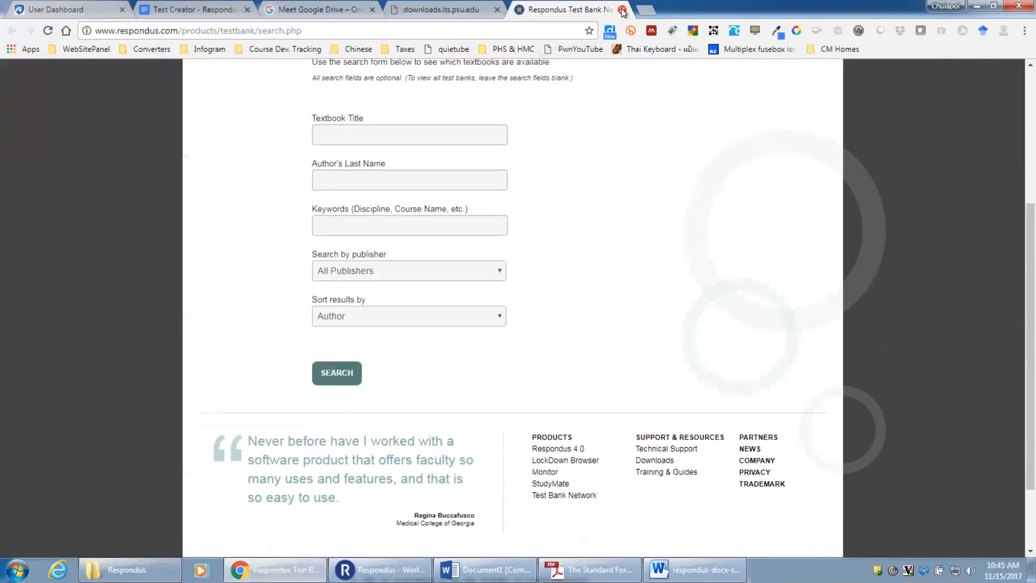
click(623, 11)
key(super+Tab)
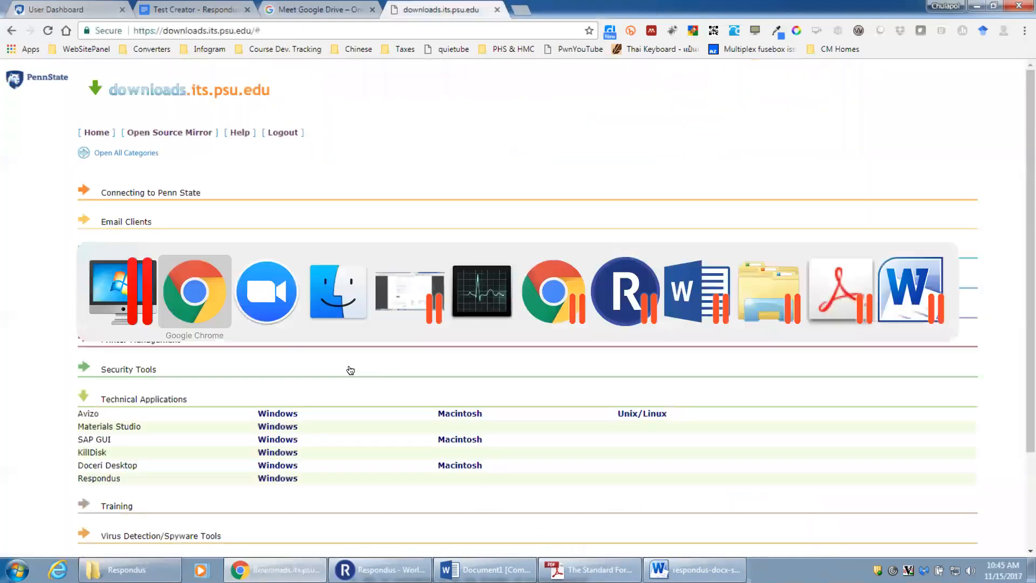
Cancel the Test Bank wizard and open the Import Questions dialog.
key(alt+Tab)
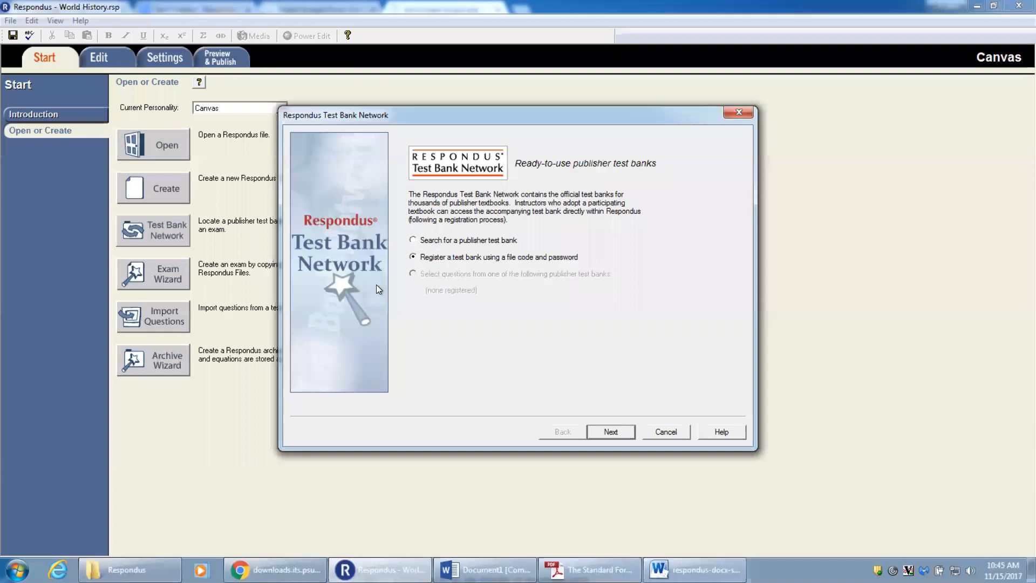
click(667, 431)
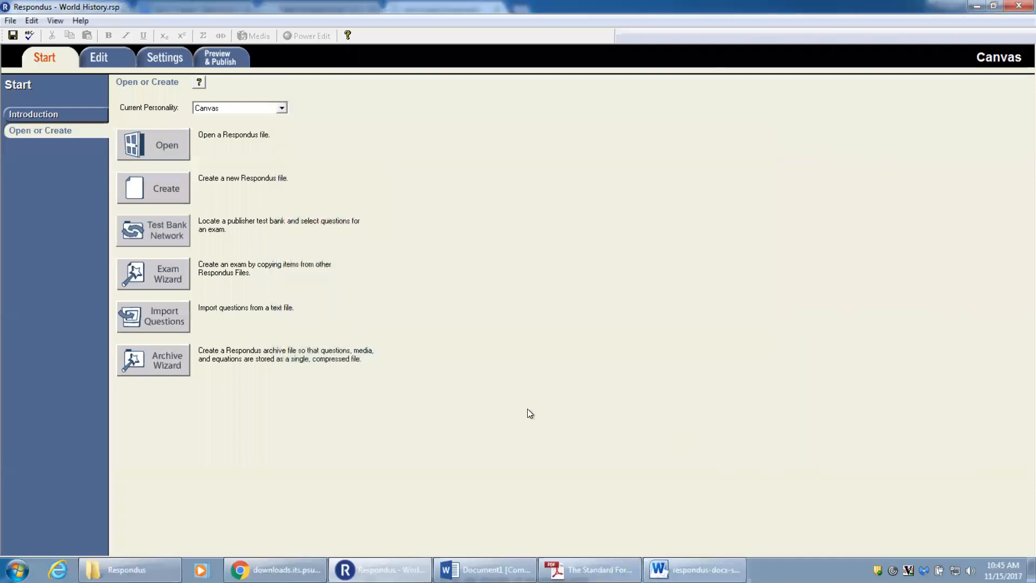
click(170, 320)
click(157, 316)
mouse_move(543, 109)
mouse_down()
mouse_move(504, 76)
mouse_move(533, 99)
mouse_up()
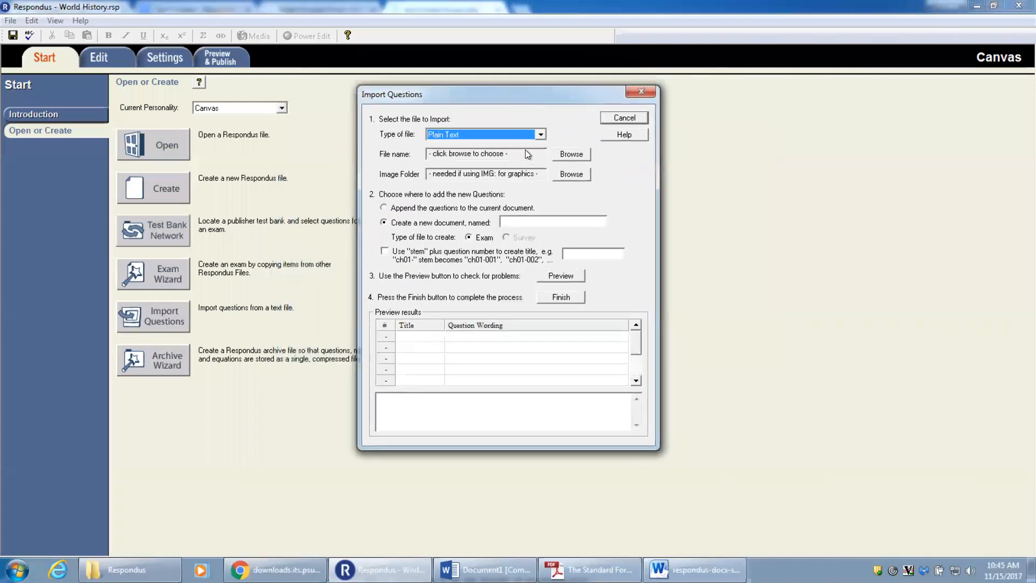
Set the import file type to Microsoft Word 2007 (DOCX), closing the Word sample file.
click(540, 135)
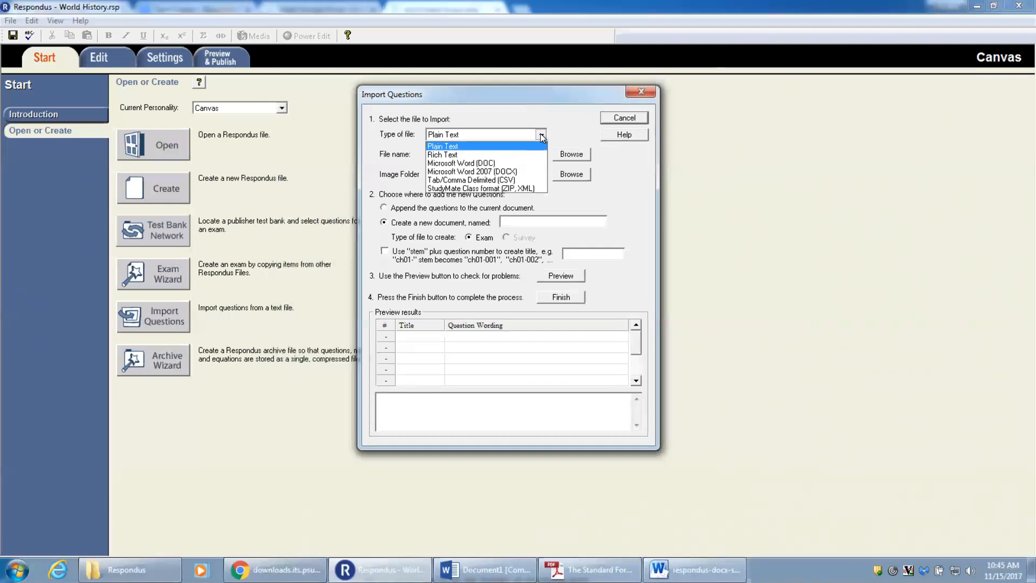
click(539, 138)
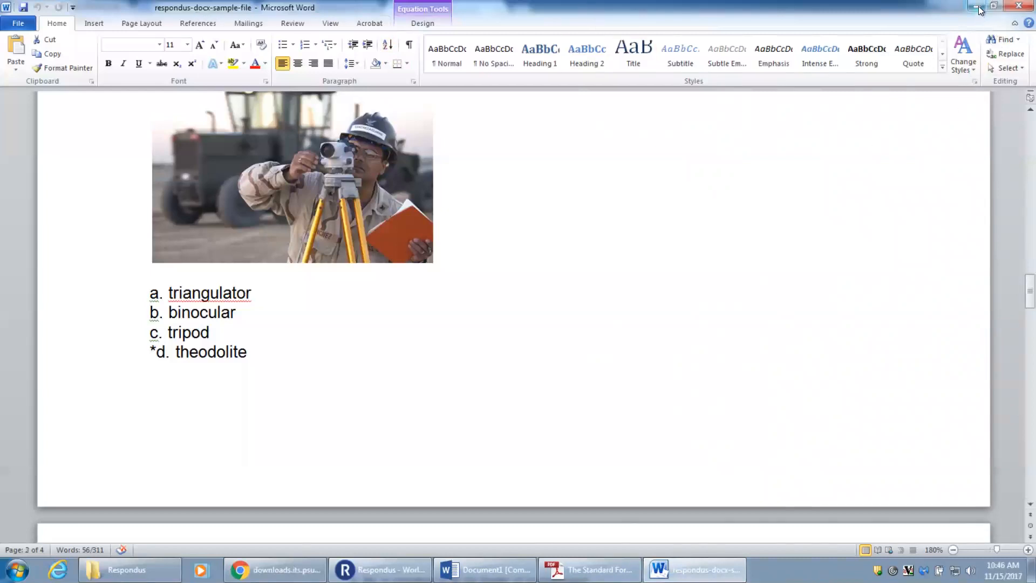
click(1019, 6)
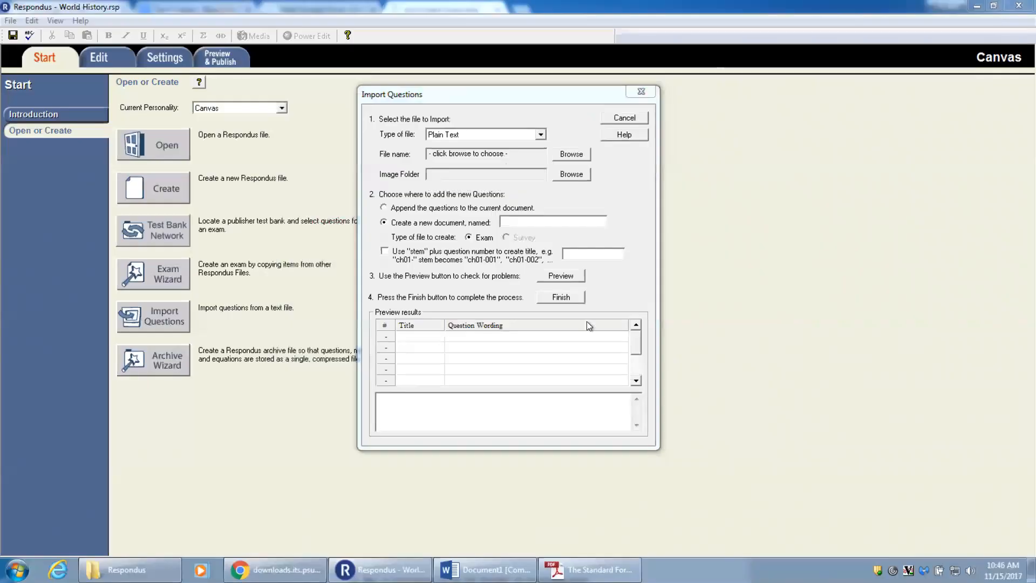
click(542, 131)
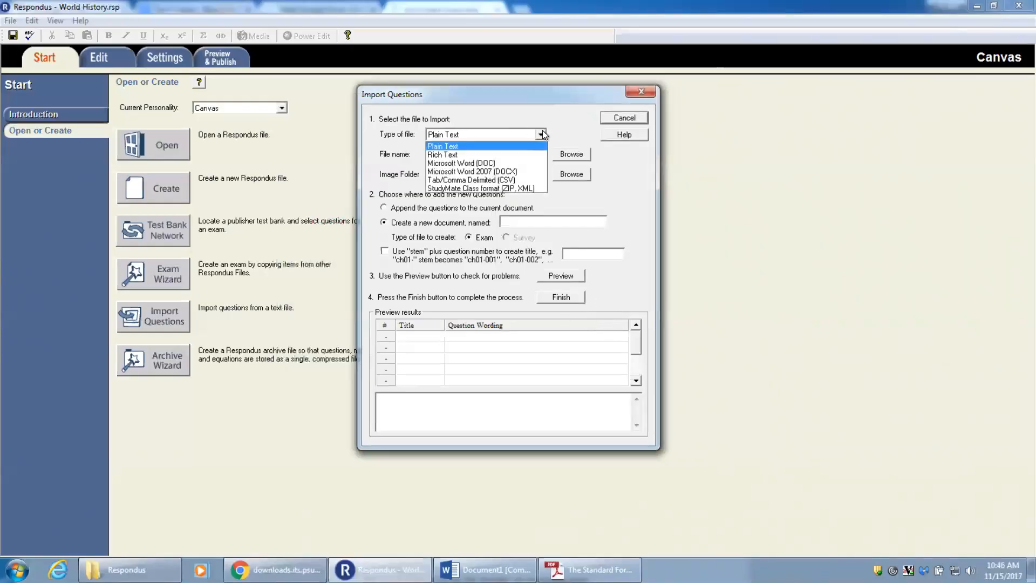
click(522, 174)
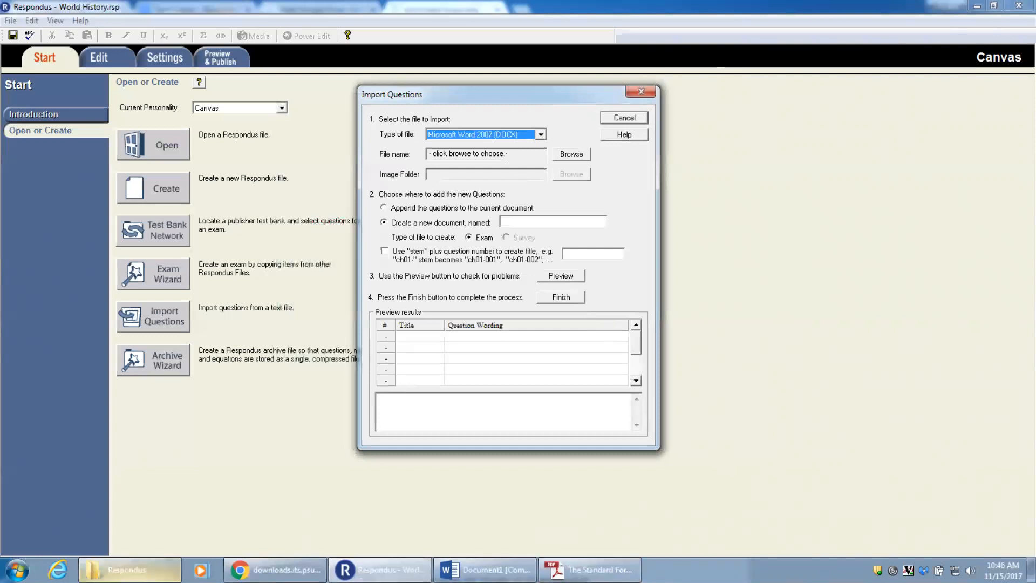
click(571, 154)
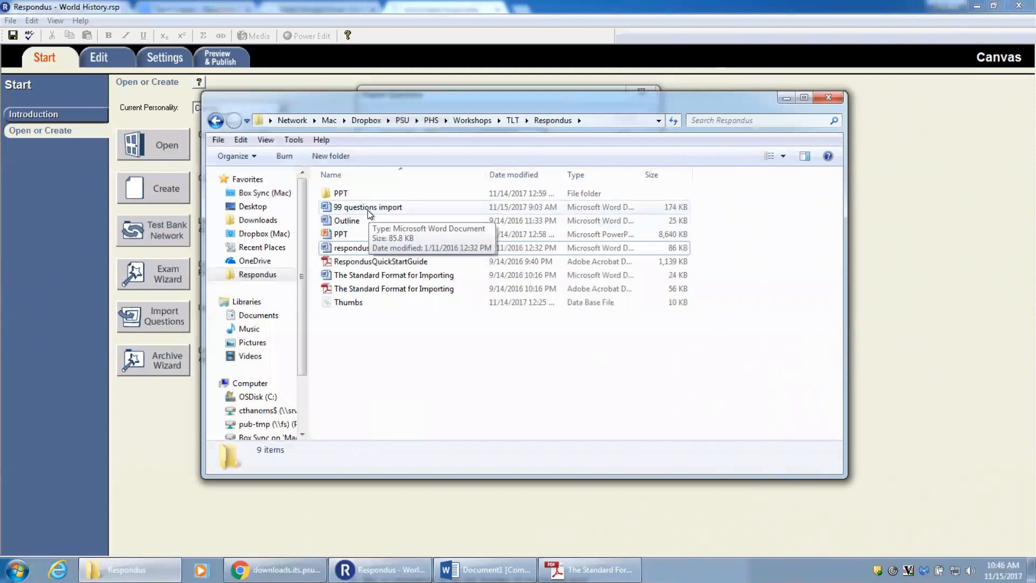
double_click(366, 210)
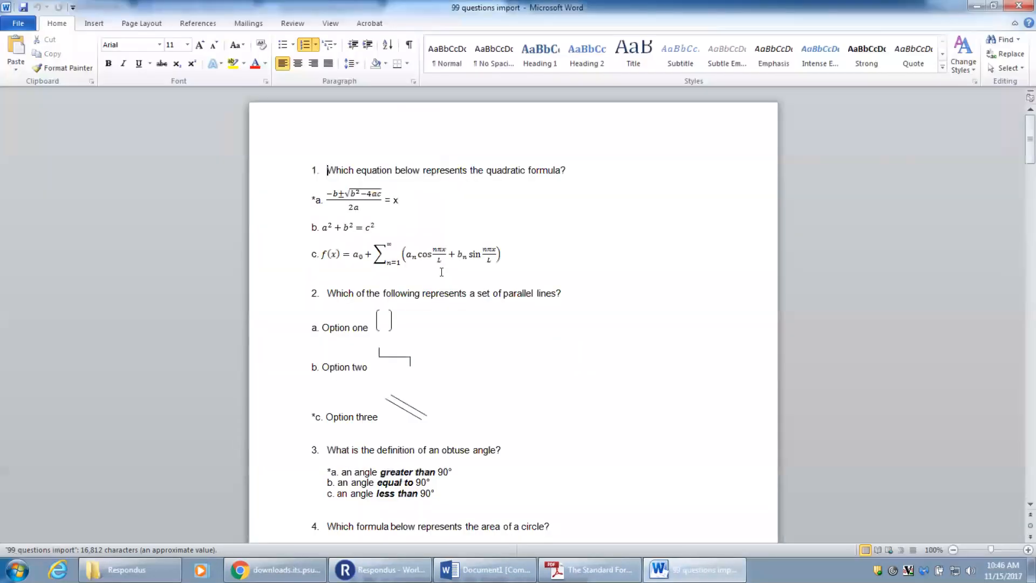
scroll(446, 273, down, 1)
scroll(446, 273, down, 15)
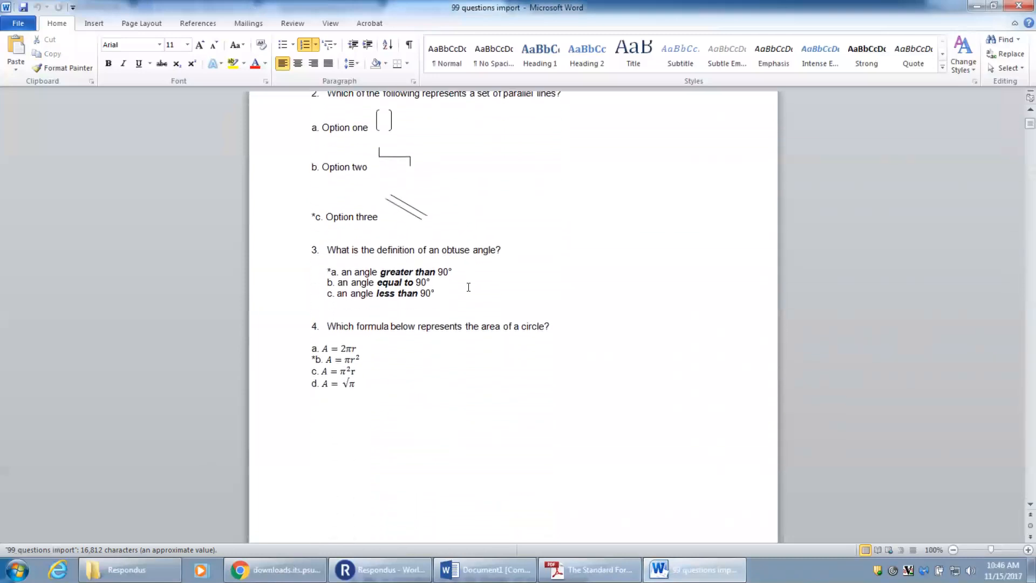
scroll(474, 296, down, 20)
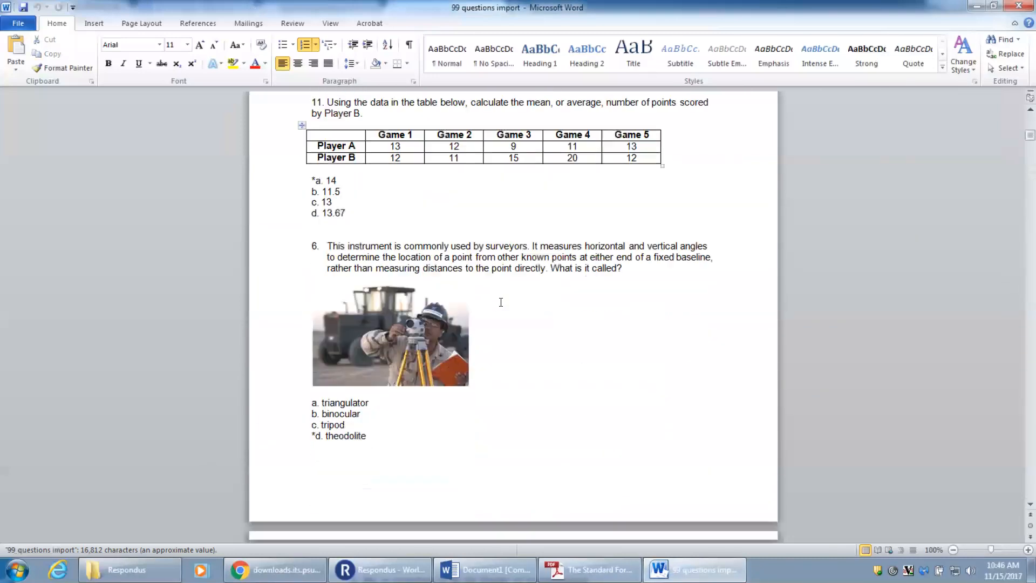
scroll(503, 304, down, 20)
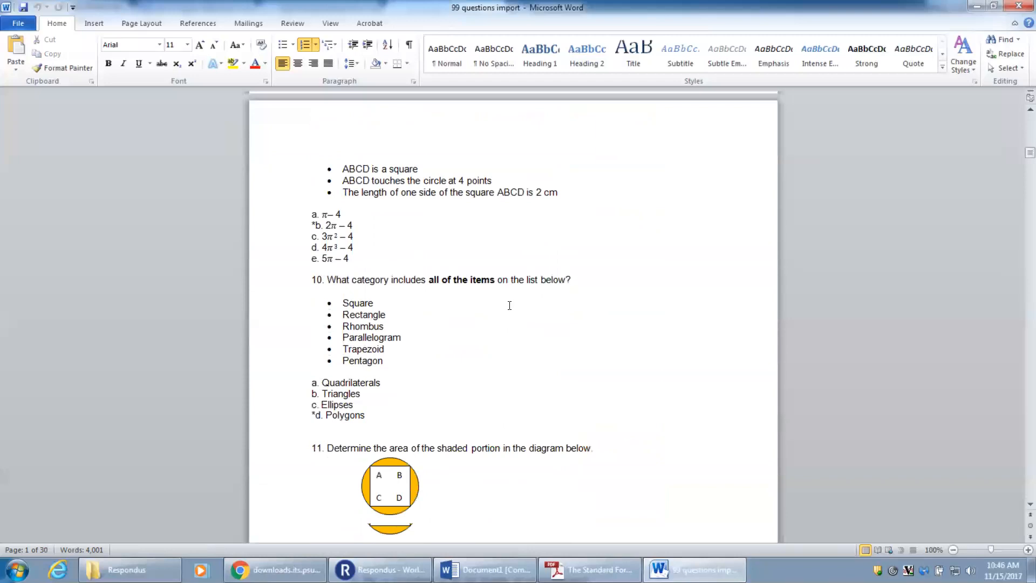
scroll(625, 327, down, 3)
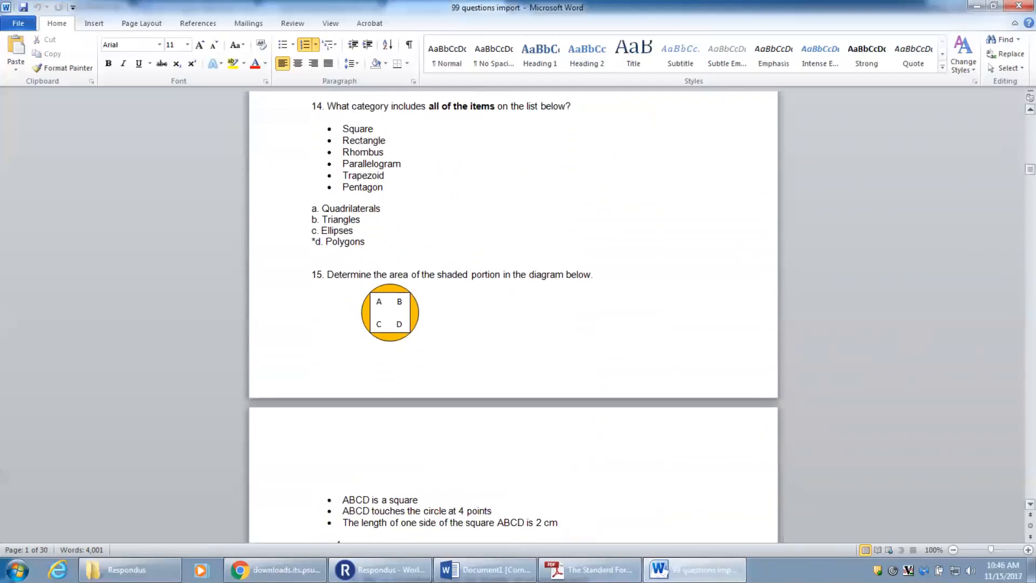
drag(1015, 170, 1015, 484)
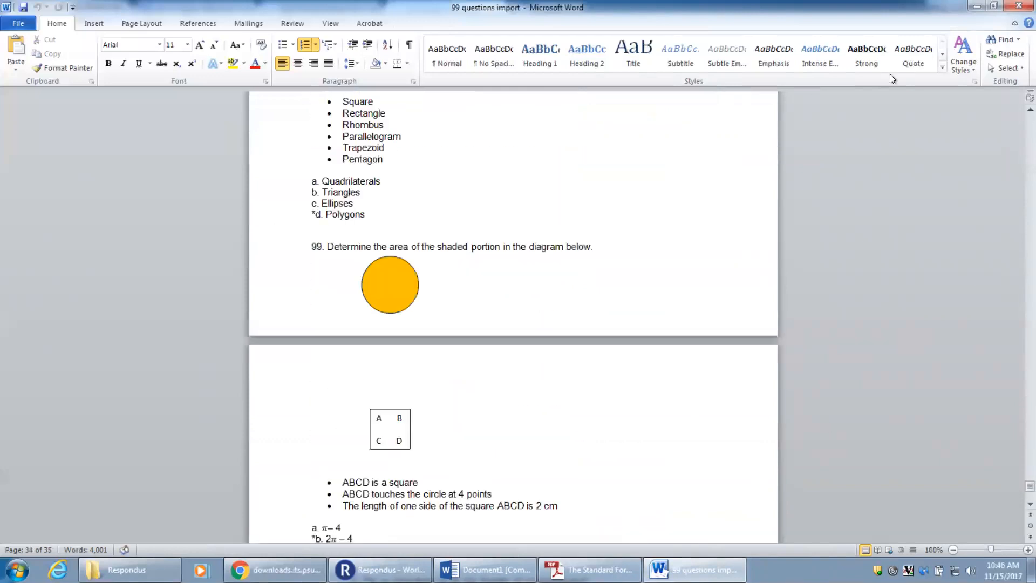
click(1016, 8)
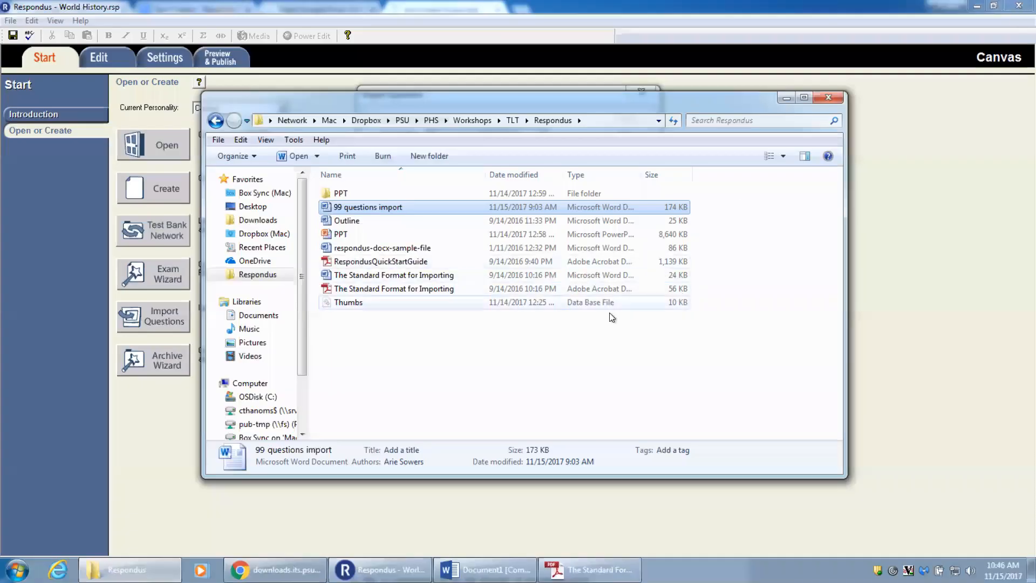
Select 99 questions import.docx from the Respondus folder as the file to import.
click(132, 450)
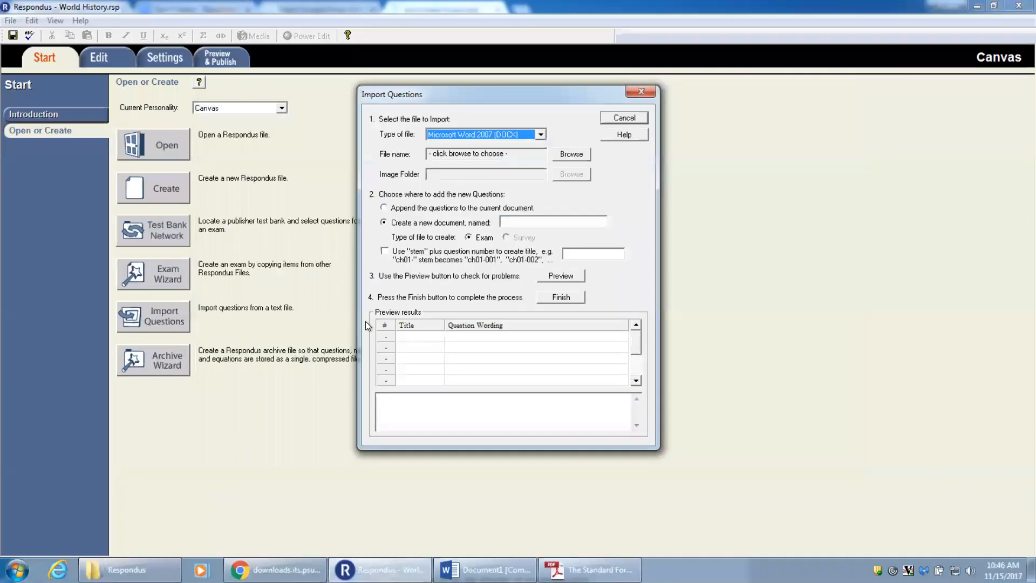
click(570, 154)
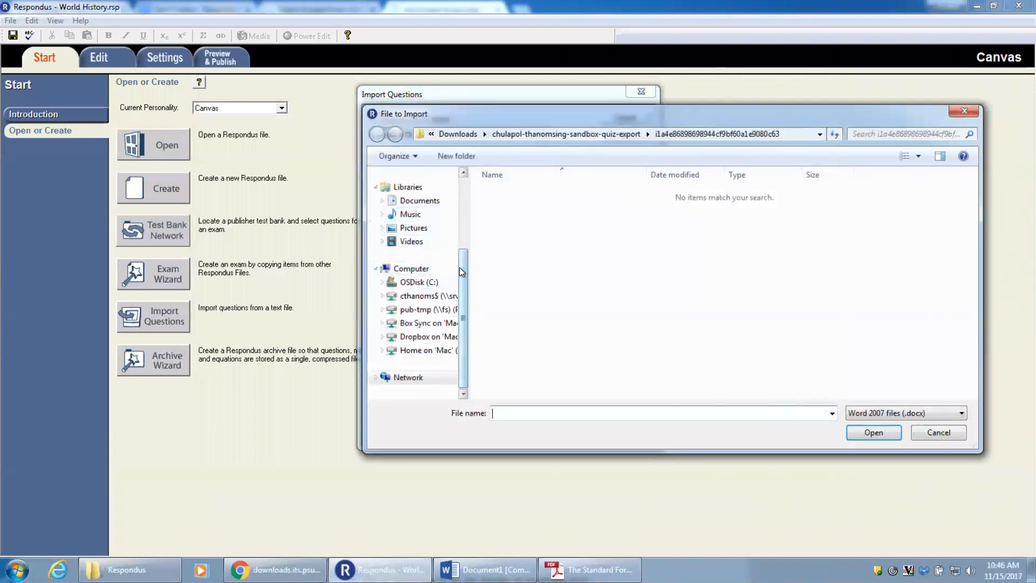
drag(460, 270, 460, 252)
click(429, 186)
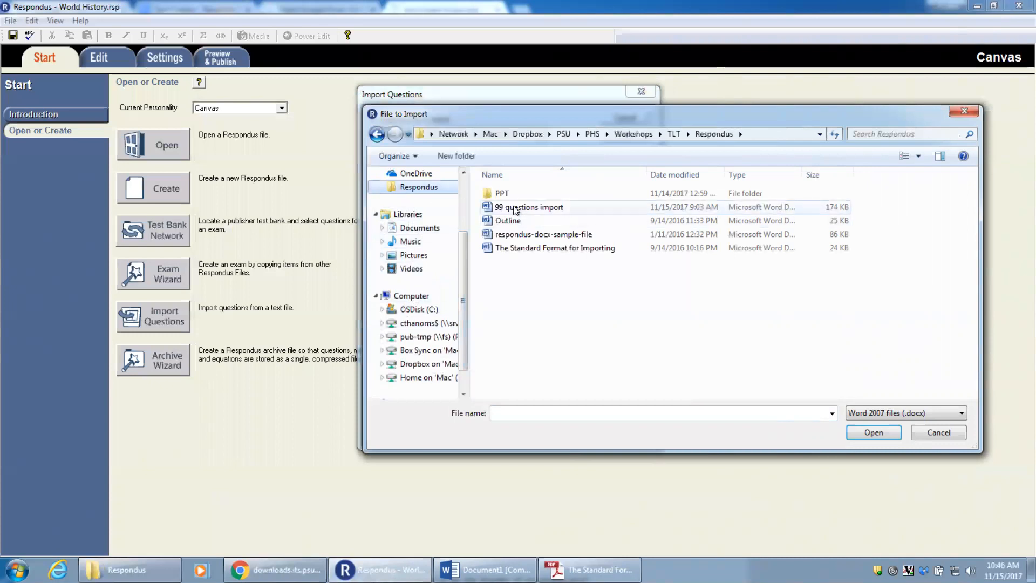
click(529, 208)
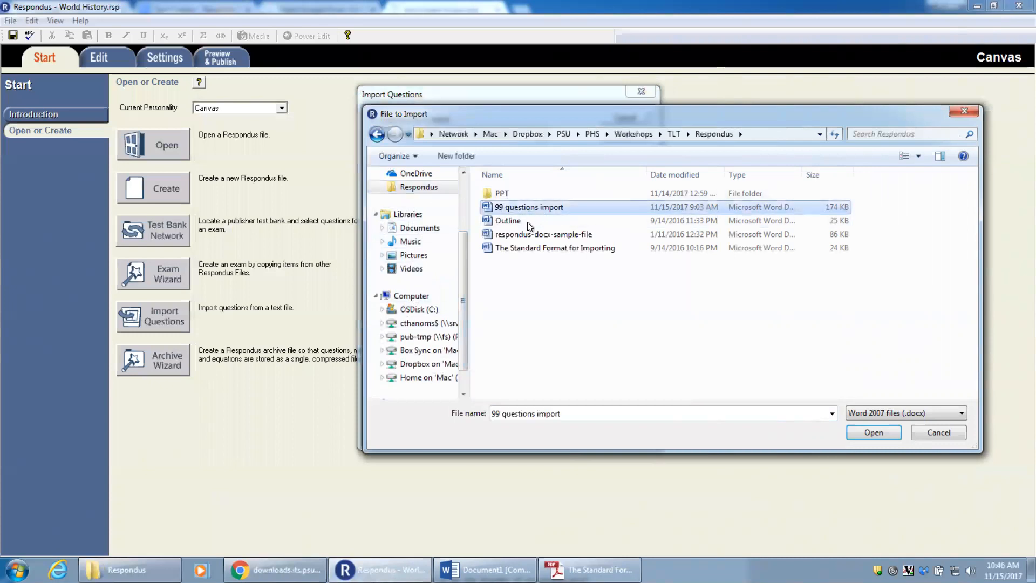
click(869, 434)
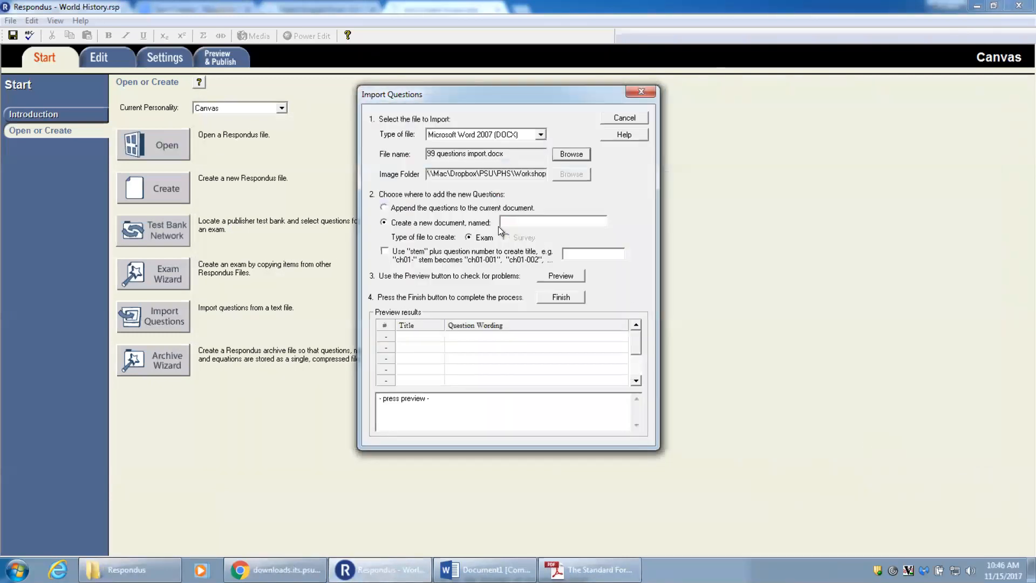
Choose to create a new document named 'Demo 99 Questions Import'.
click(401, 220)
click(537, 221)
text(Import)
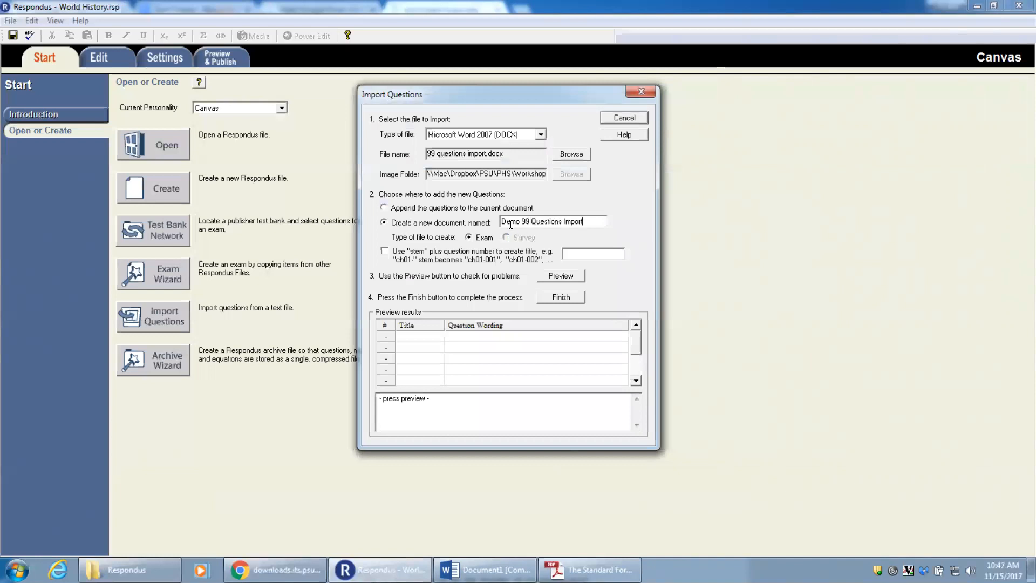
drag(506, 223, 618, 234)
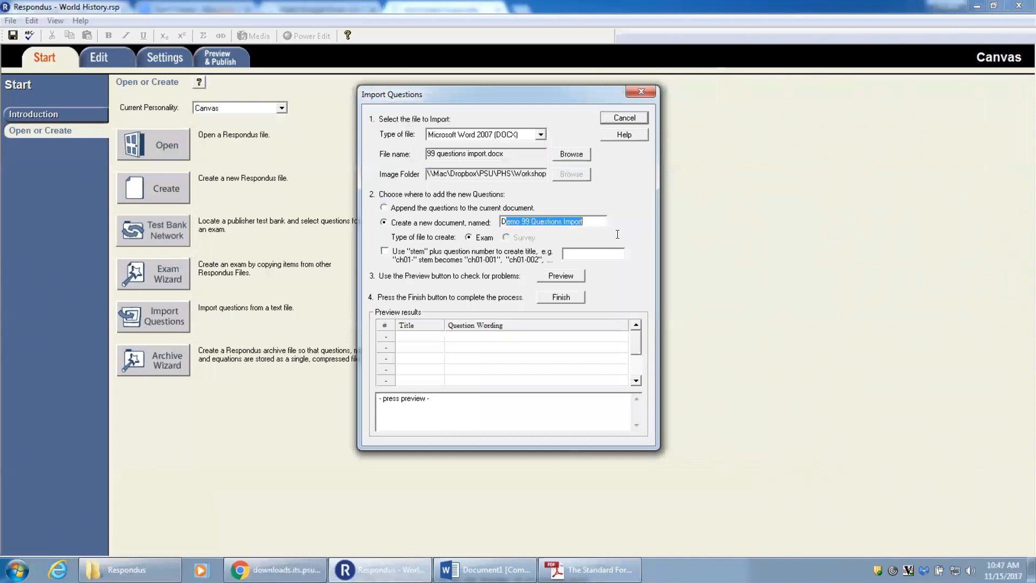
double_click(592, 223)
Preview the import and scroll through the duplicate-title warnings in Warnings and Notes.
click(560, 276)
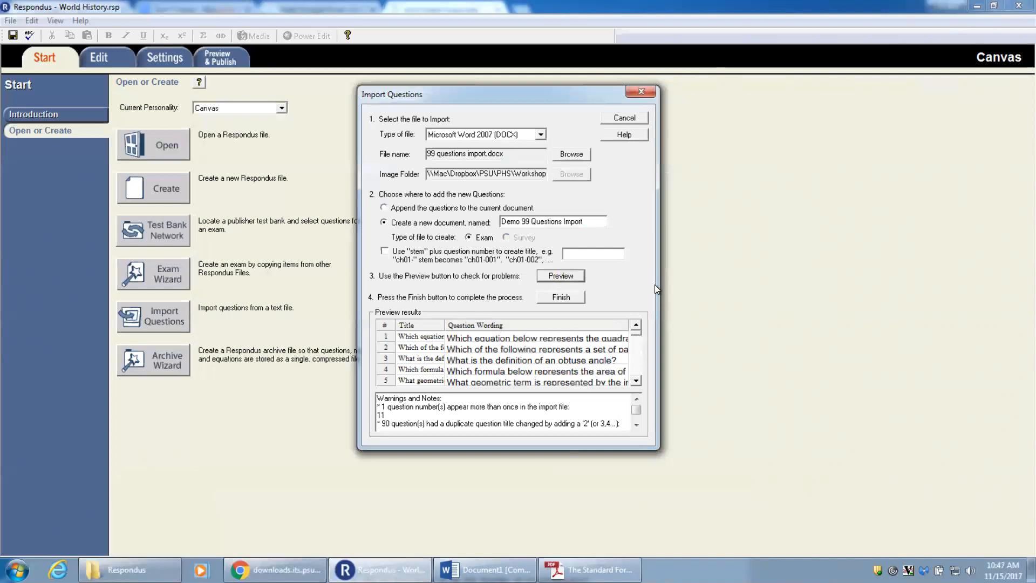
drag(635, 409, 637, 408)
click(636, 425)
click(636, 426)
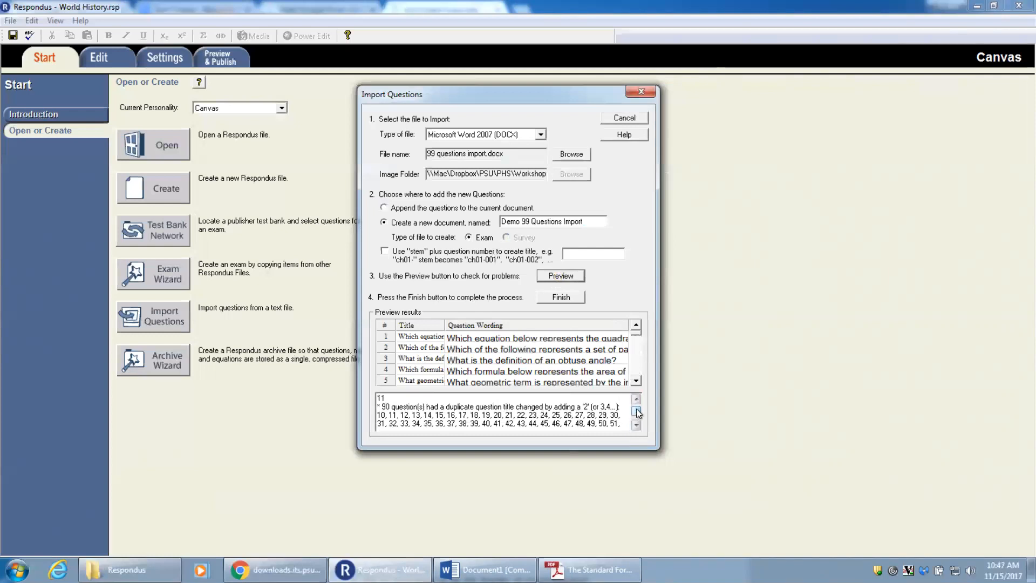
drag(636, 409, 636, 405)
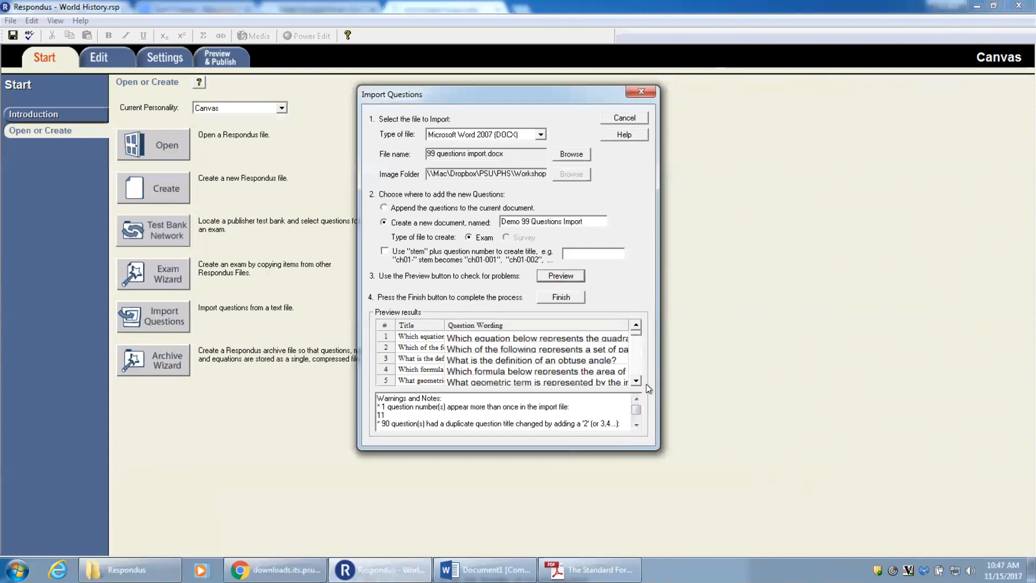
mouse_move(637, 409)
mouse_down()
mouse_move(636, 429)
mouse_move(637, 412)
mouse_up()
drag(636, 410, 637, 423)
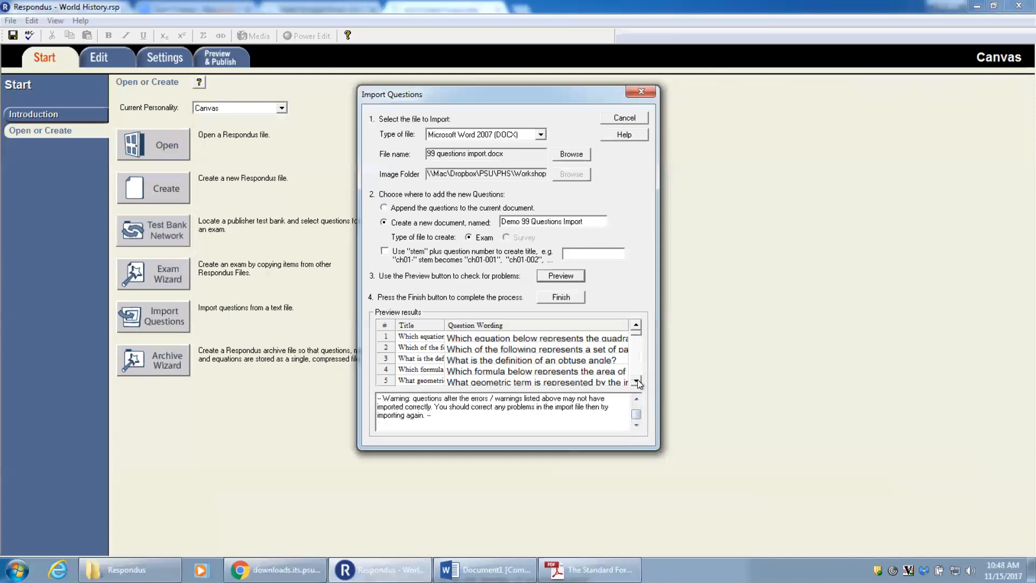
Scroll the preview results list down to question 99.
click(637, 333)
drag(637, 341, 639, 356)
click(636, 380)
click(636, 380)
click(636, 380)
click(637, 380)
click(636, 380)
click(636, 380)
click(636, 381)
click(636, 381)
click(637, 382)
click(636, 382)
click(637, 383)
click(637, 382)
click(637, 383)
click(636, 383)
click(637, 383)
click(637, 382)
click(637, 382)
click(636, 382)
click(637, 382)
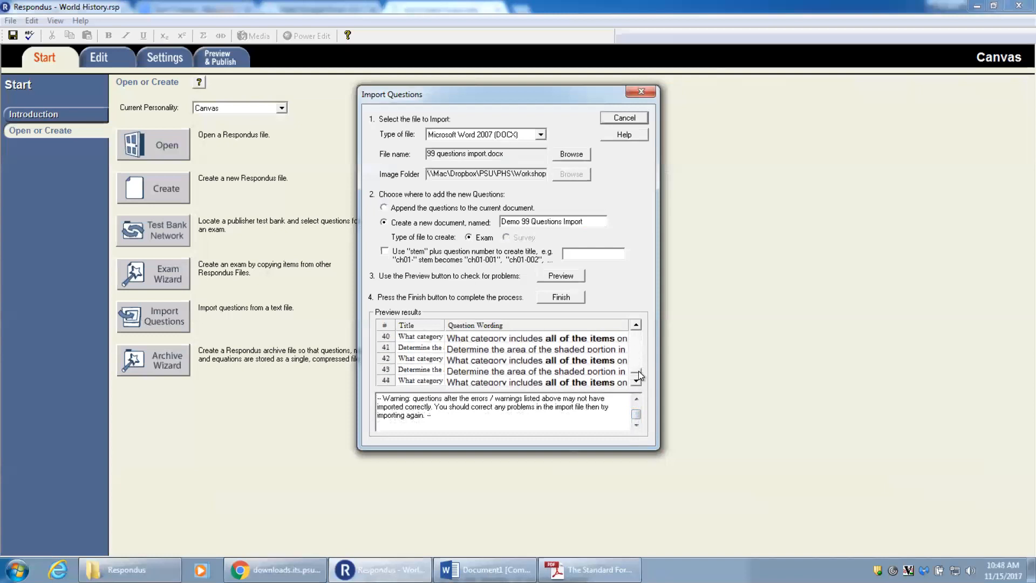
drag(639, 372, 638, 372)
click(636, 324)
click(636, 324)
click(636, 325)
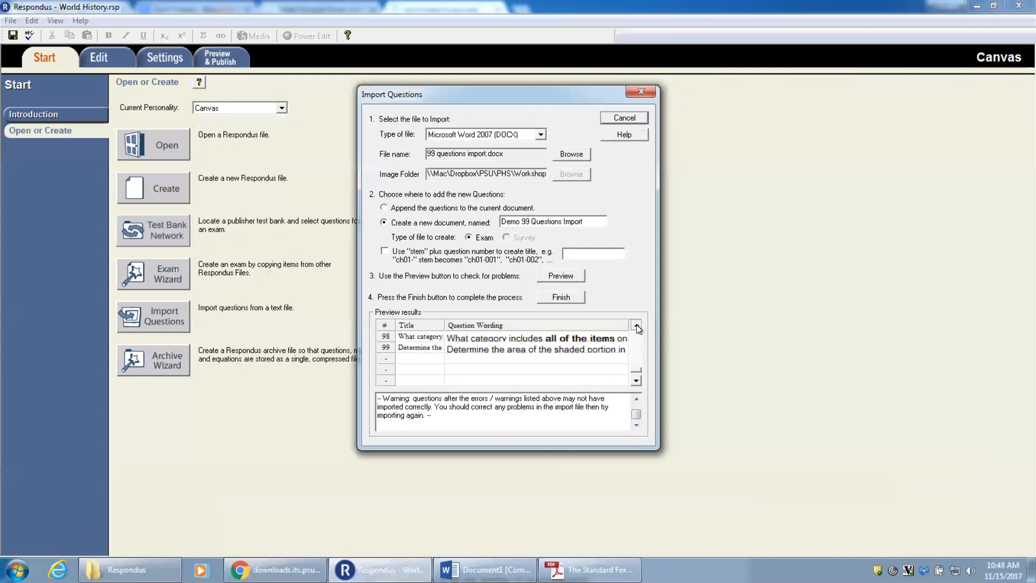
click(636, 325)
click(636, 325)
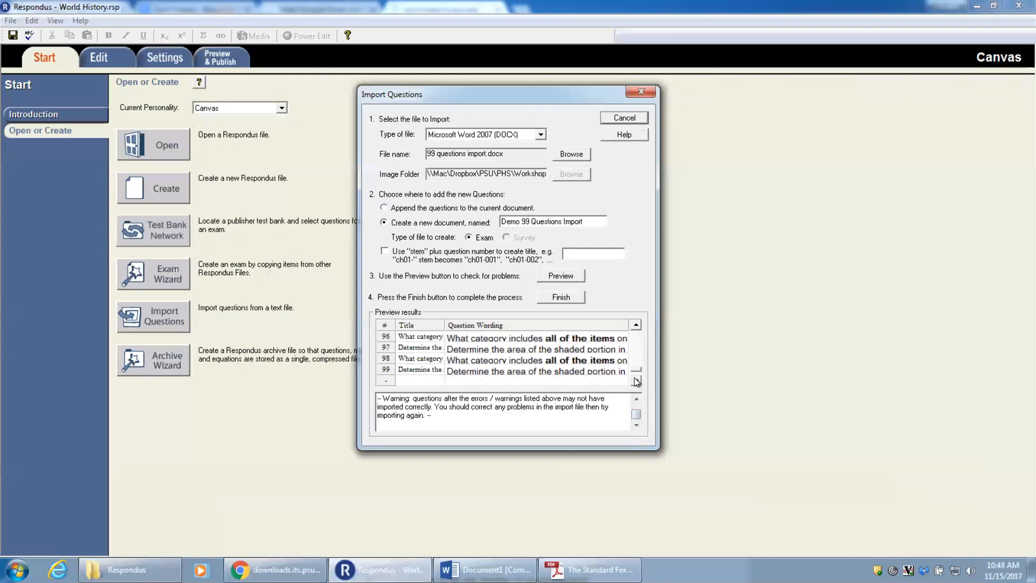
Finish the import, saving World History.rsp first and dismissing the File Saved message.
click(552, 297)
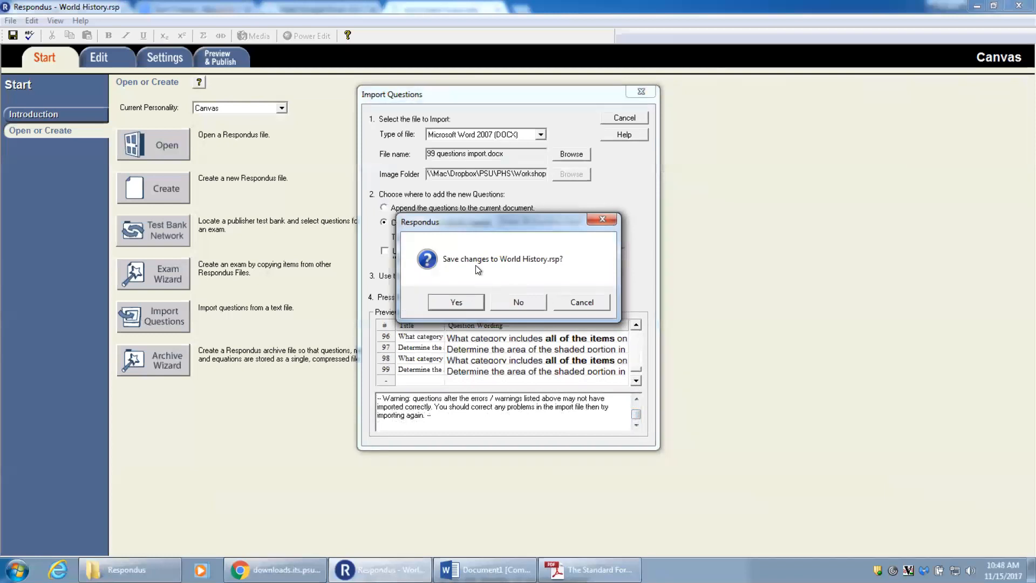
click(458, 304)
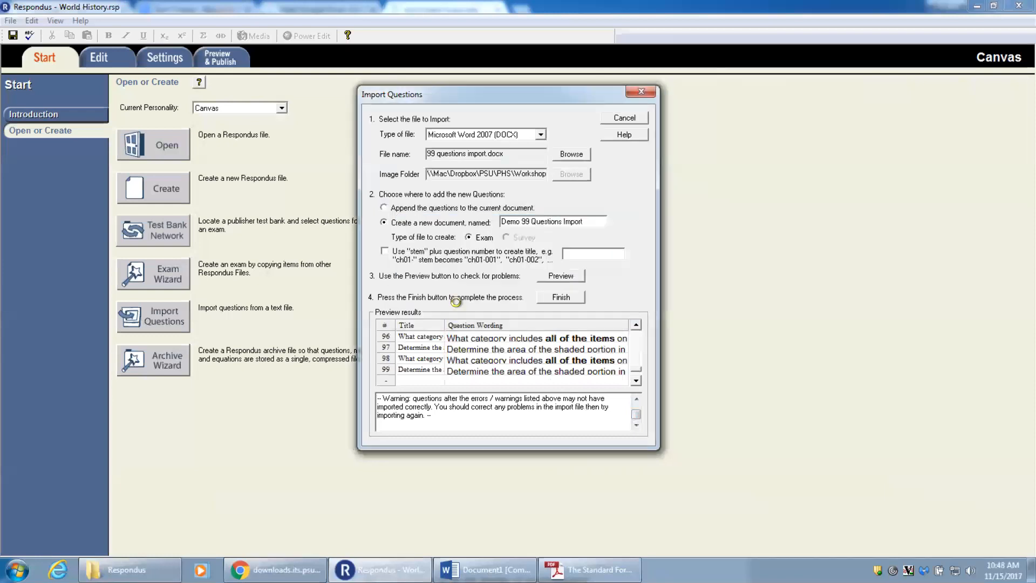
click(510, 303)
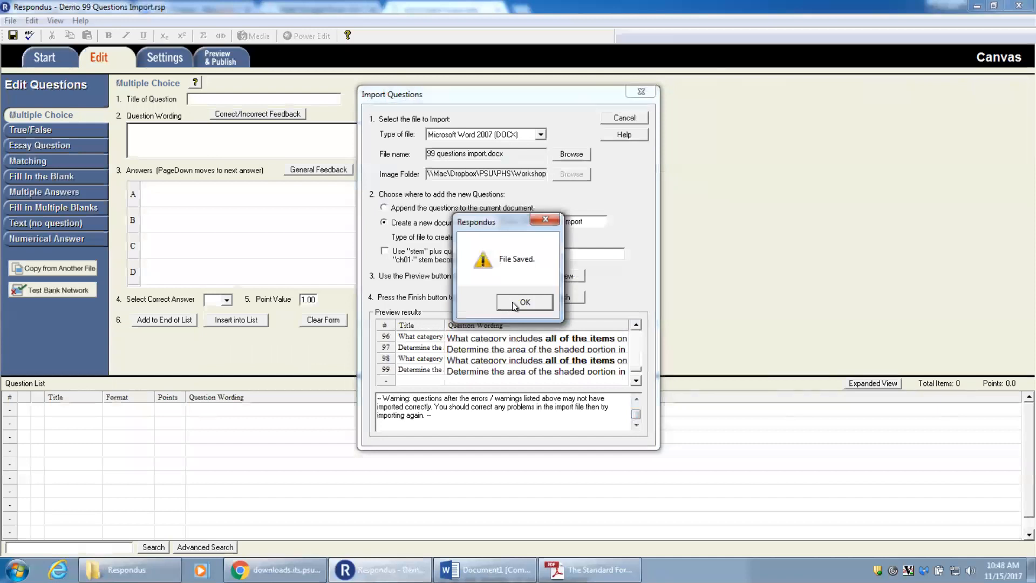
click(513, 302)
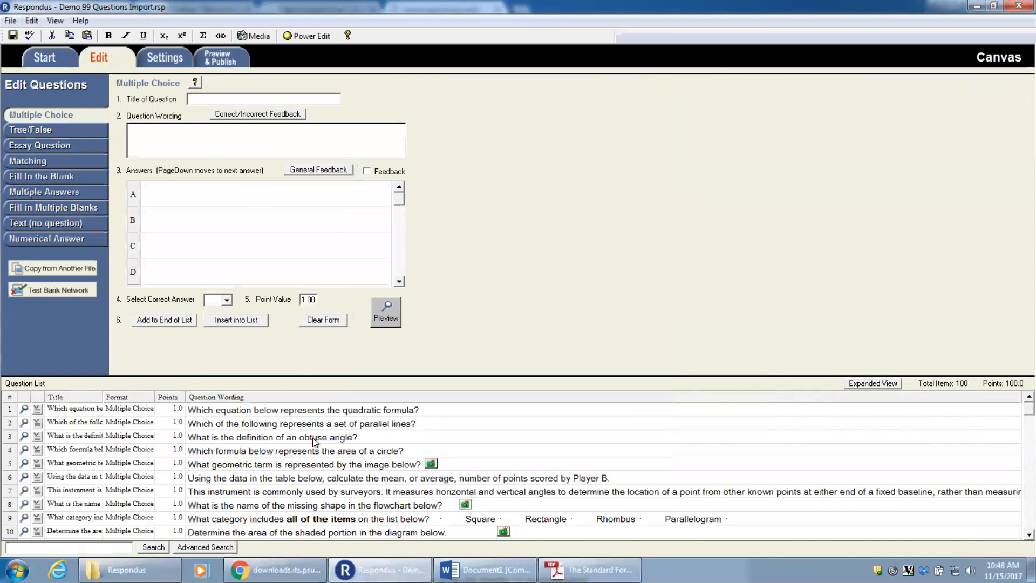
Scroll the Question List and preview question 5, the geometric-term image question.
drag(1016, 416, 980, 355)
mouse_move(1019, 416)
mouse_down()
mouse_move(1017, 425)
mouse_move(1019, 408)
mouse_up()
click(24, 463)
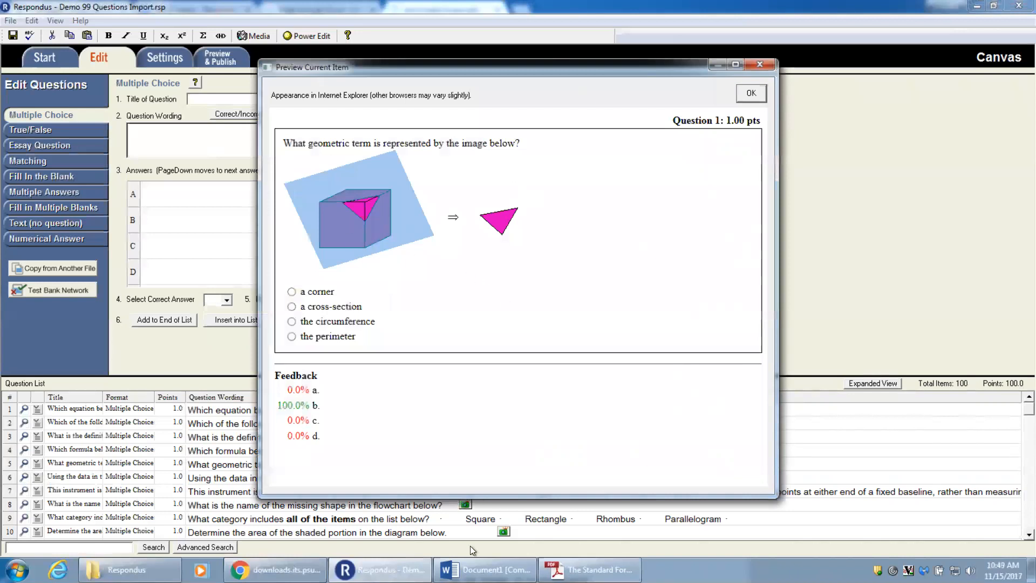
key(super)
click(480, 570)
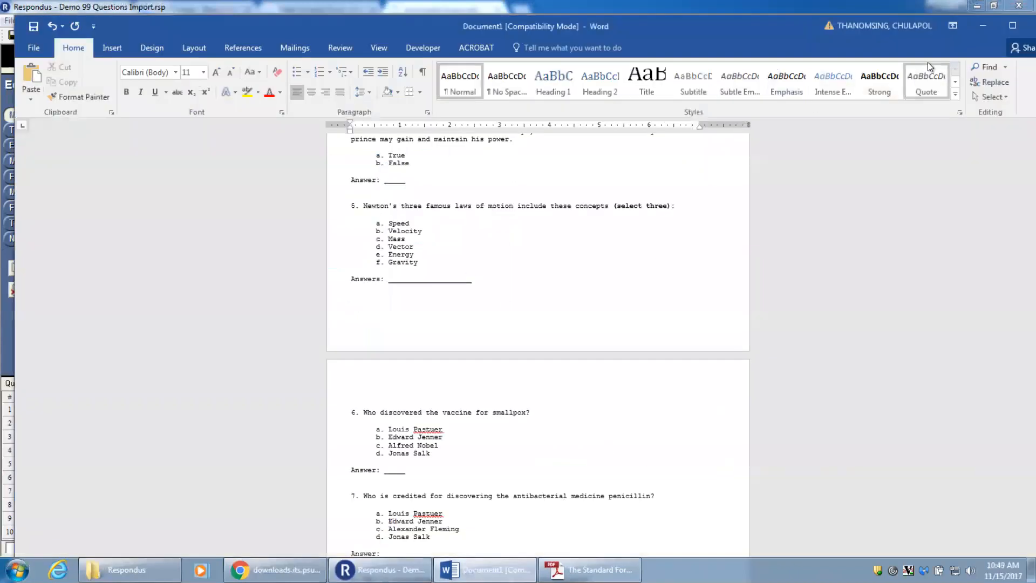
Close the blank Document1 in Word without saving.
drag(775, 34, 672, 36)
click(942, 26)
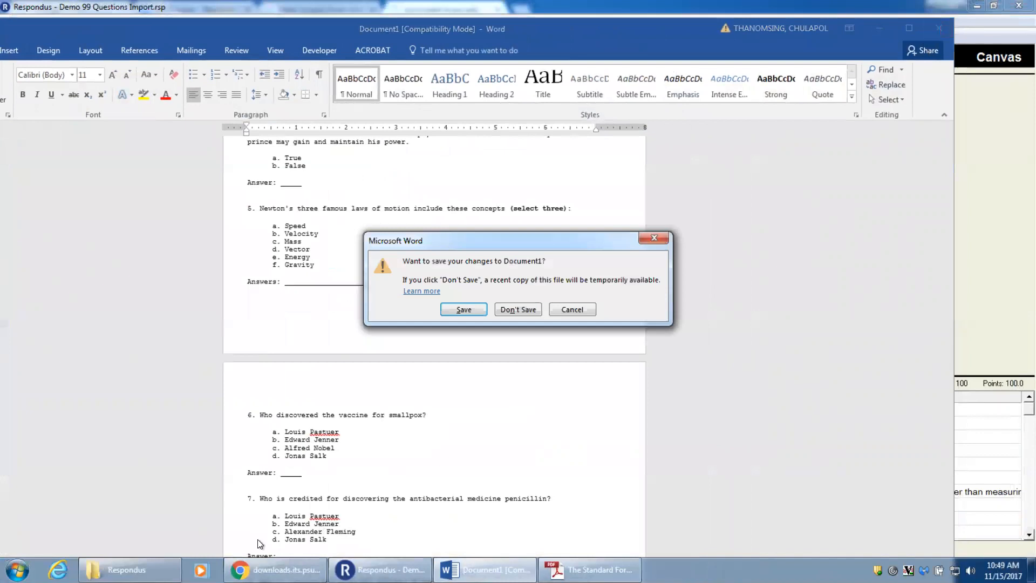
click(518, 310)
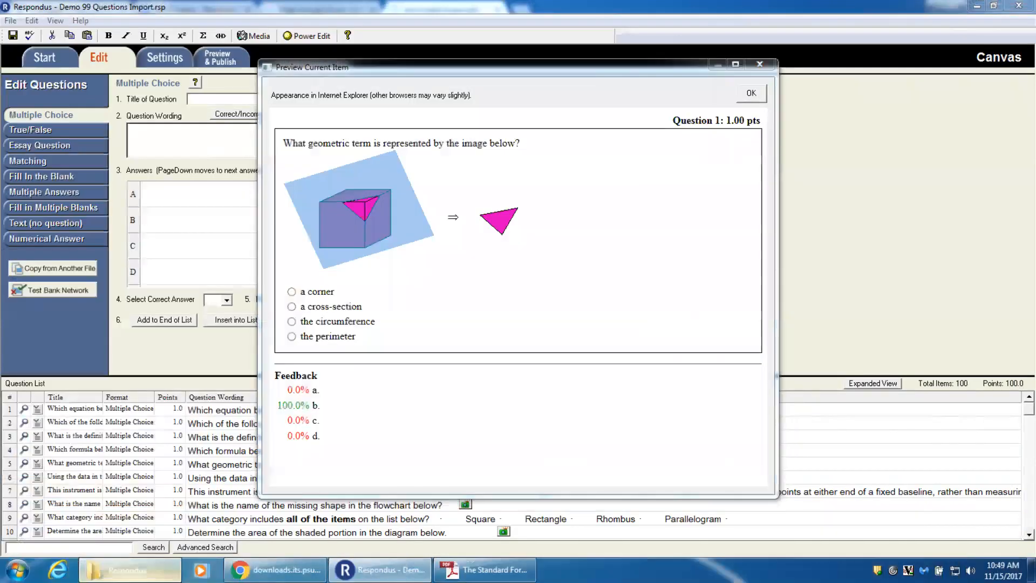
Open 99 questions import, highlight question 5 and its image, then minimize Word.
double_click(361, 213)
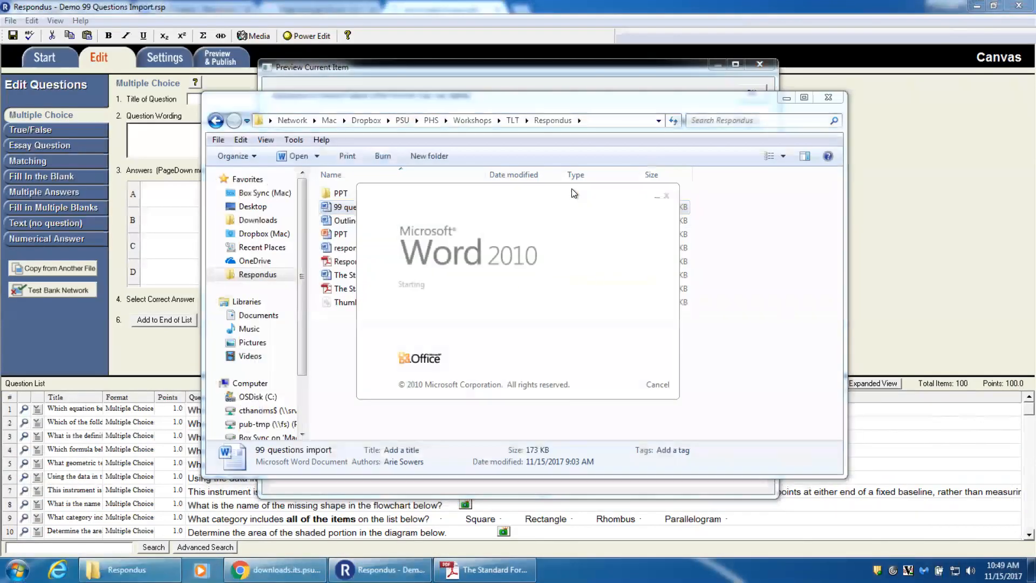
scroll(587, 206, down, 15)
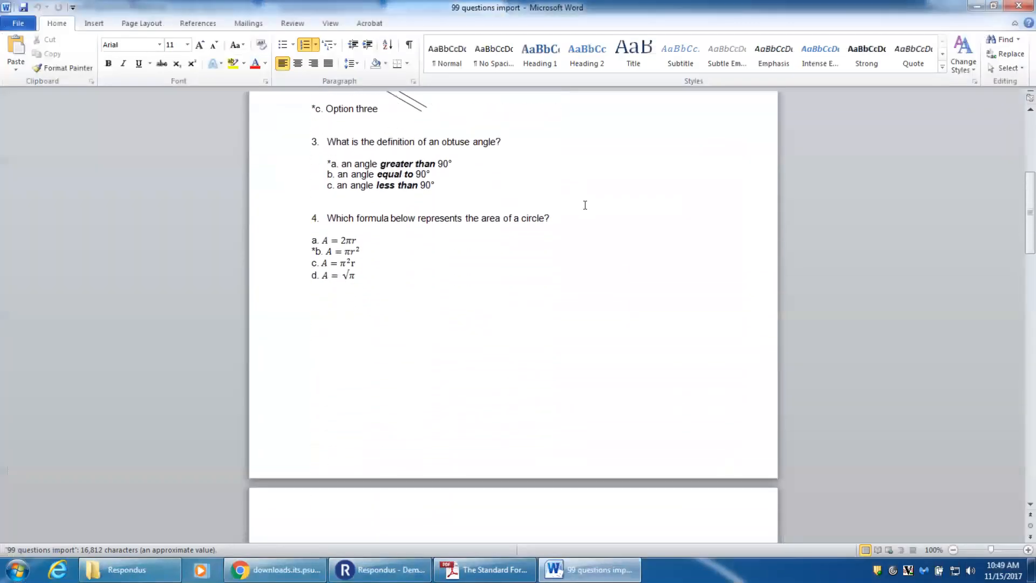
drag(282, 192, 269, 361)
click(977, 6)
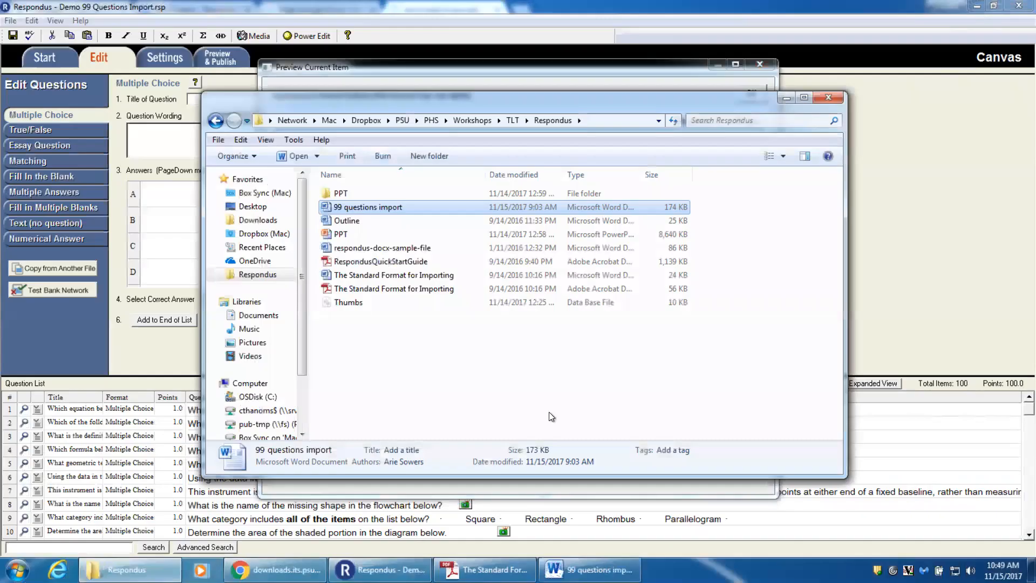
Close the geometric-term preview and preview question 6's Player B average-points table.
click(88, 489)
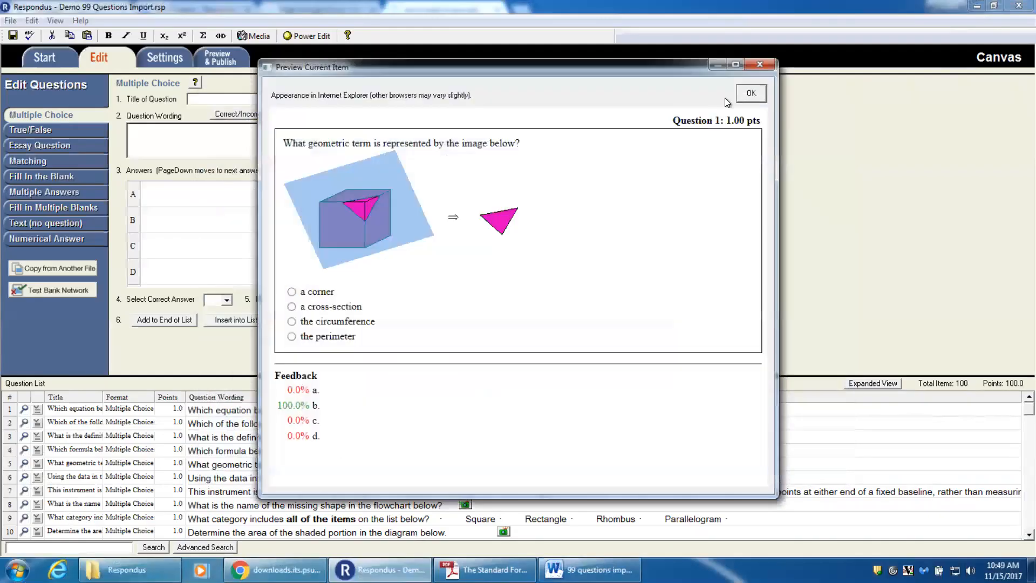
click(759, 65)
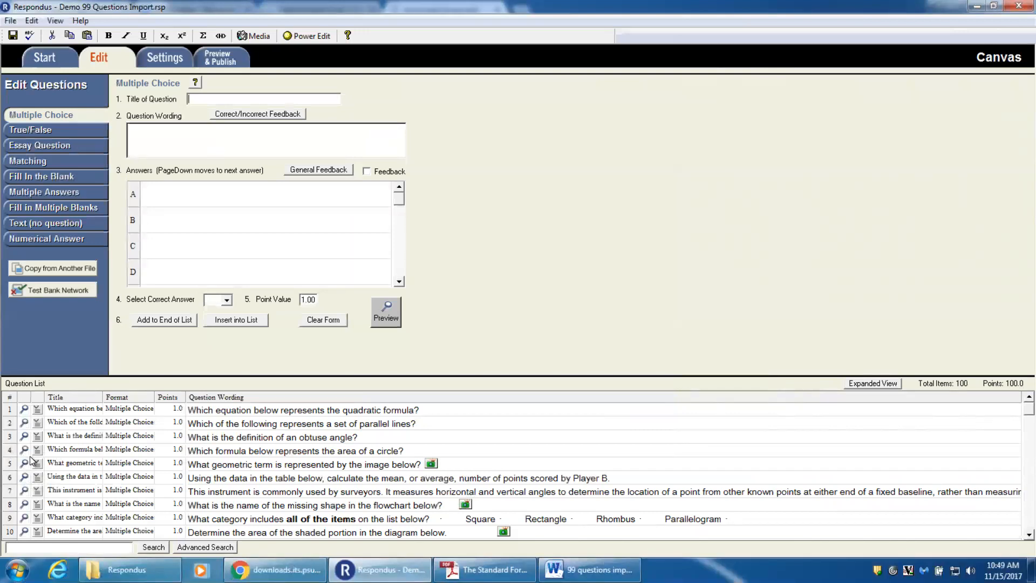
click(24, 477)
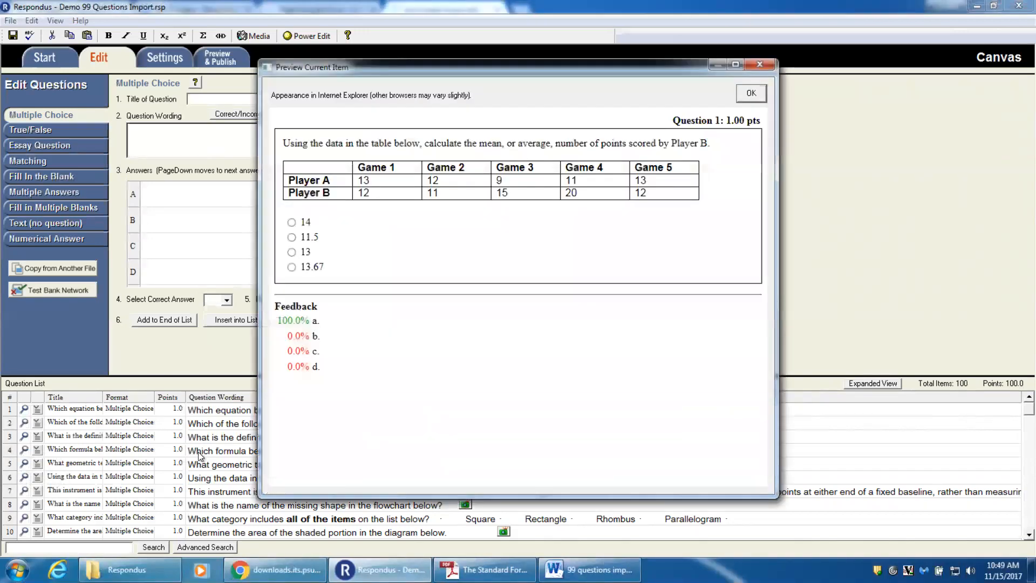
drag(565, 167, 660, 178)
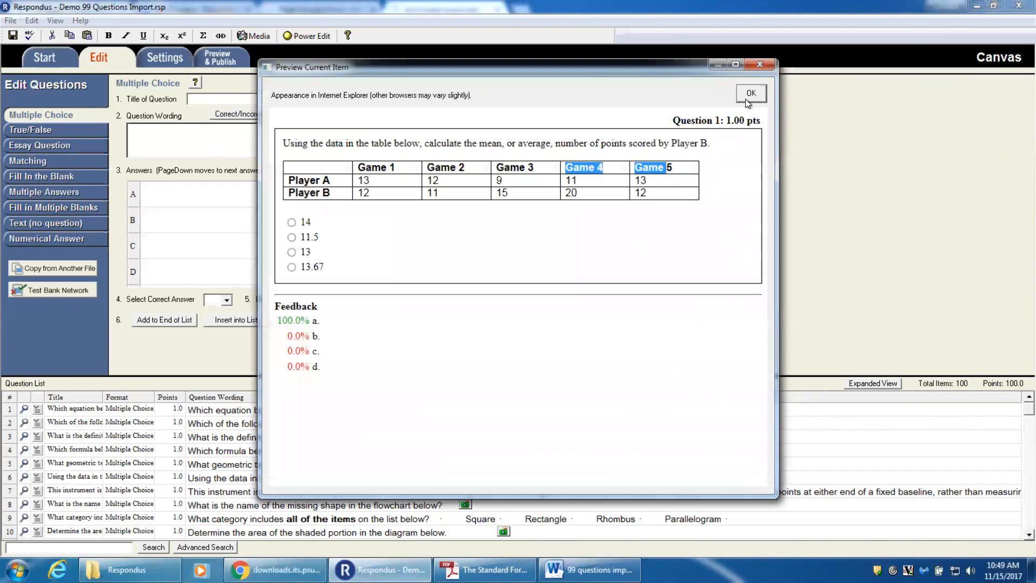
click(764, 65)
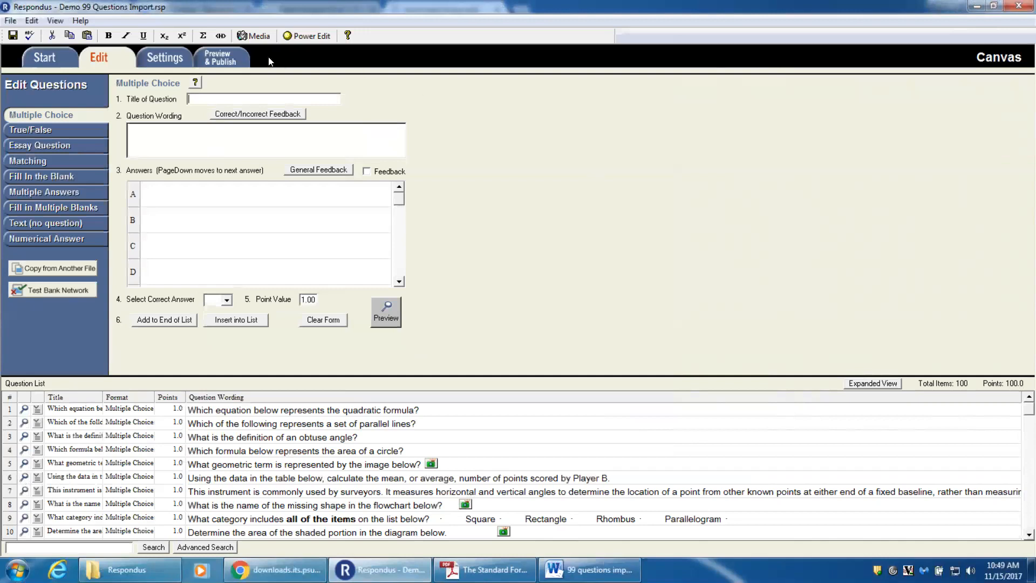
click(215, 58)
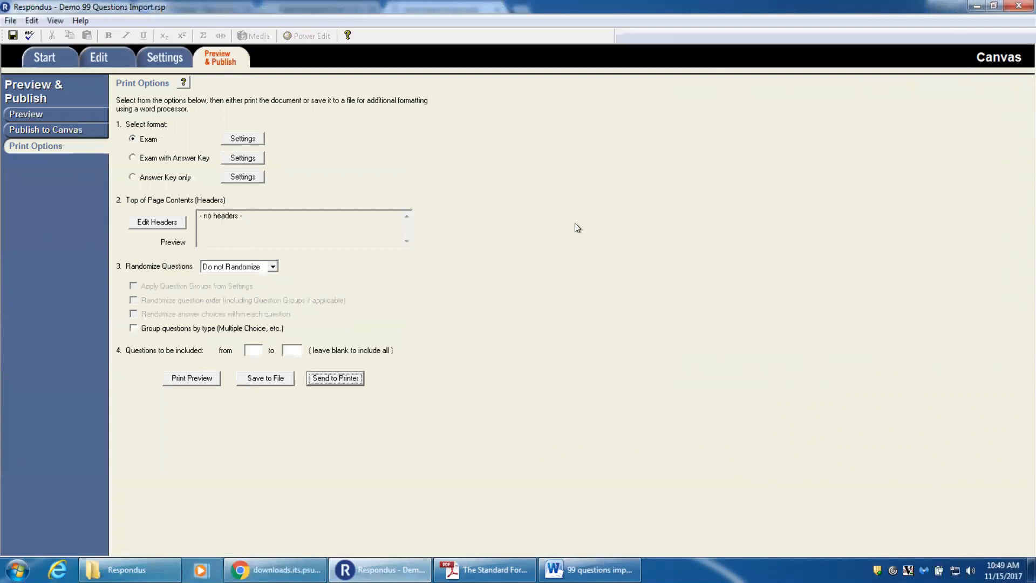
click(99, 57)
click(219, 60)
click(977, 8)
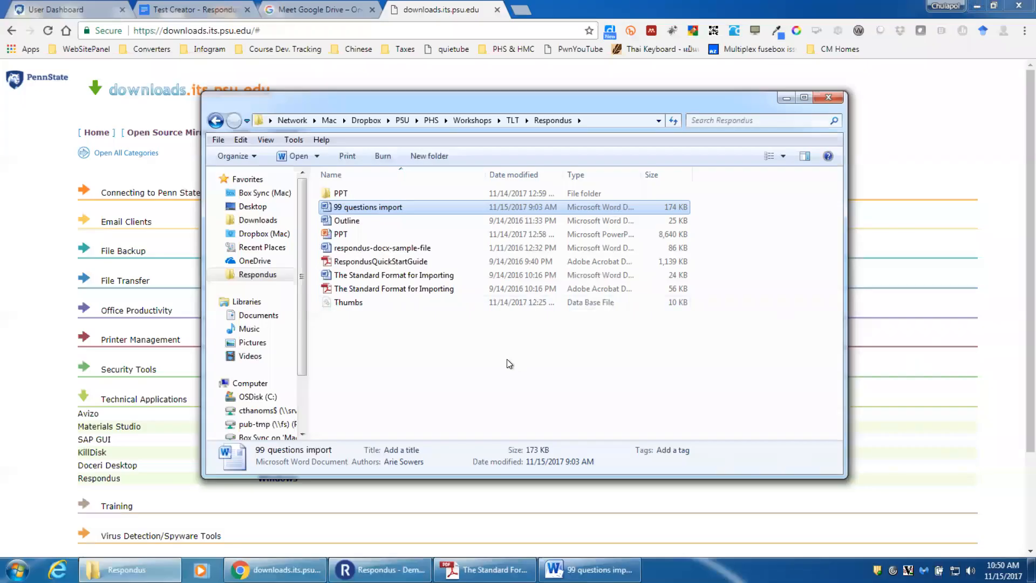
click(380, 570)
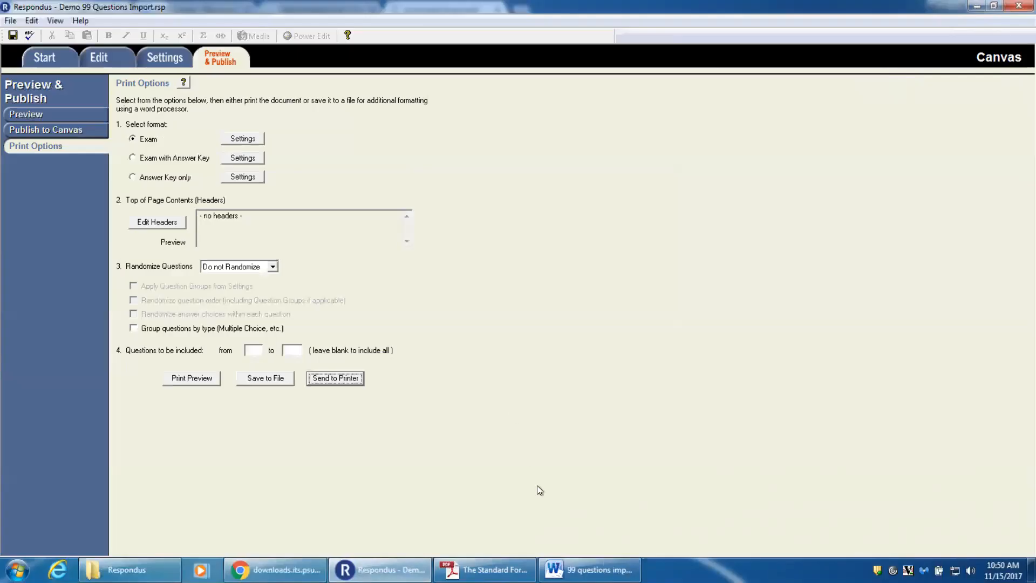
Play the Prezi full screen, advance past the Canvas server settings to the Publish Wizard slide, then return to Respondus.
key(ctrl+Left)
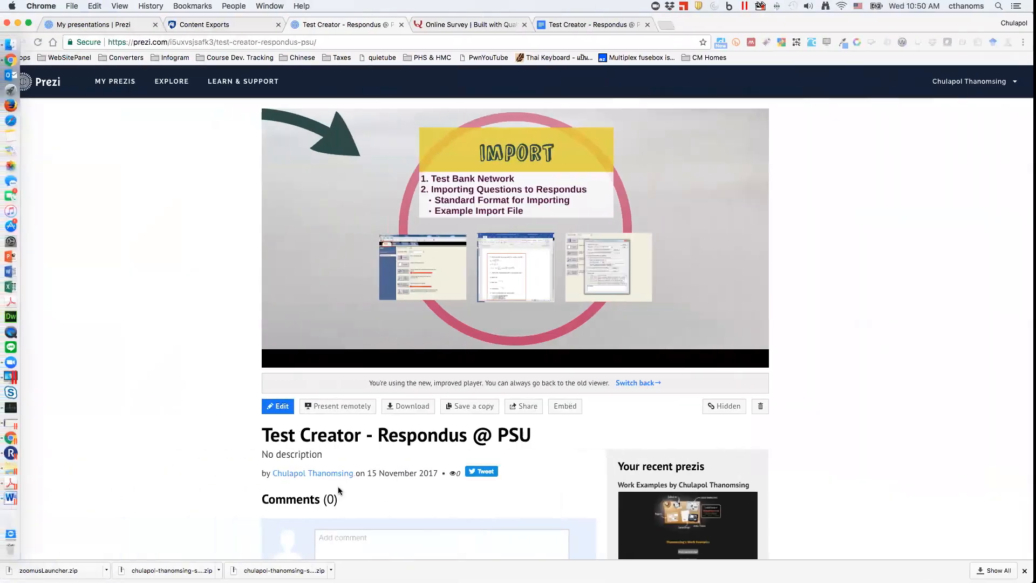
click(763, 360)
key(Right)
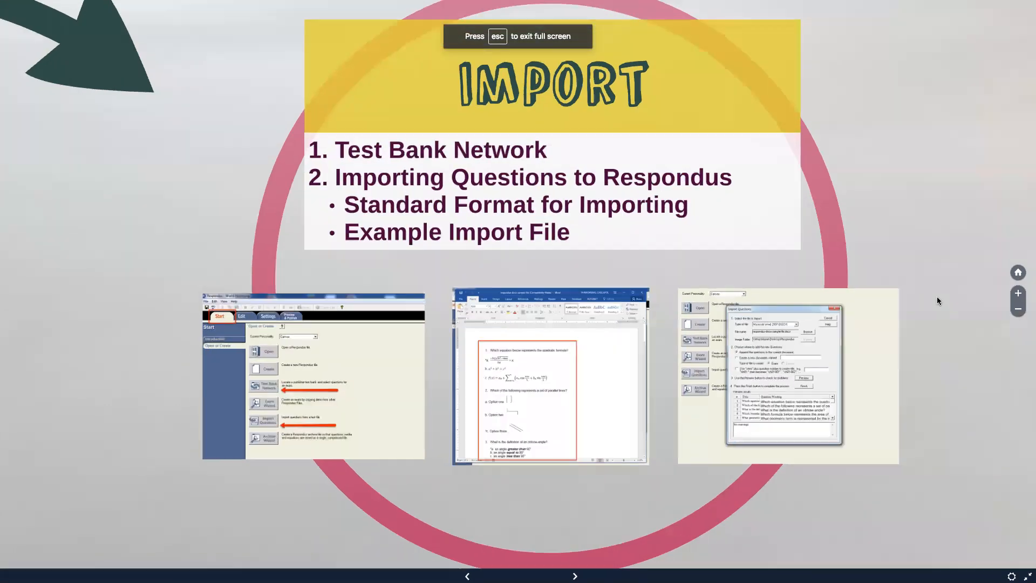
key(Right)
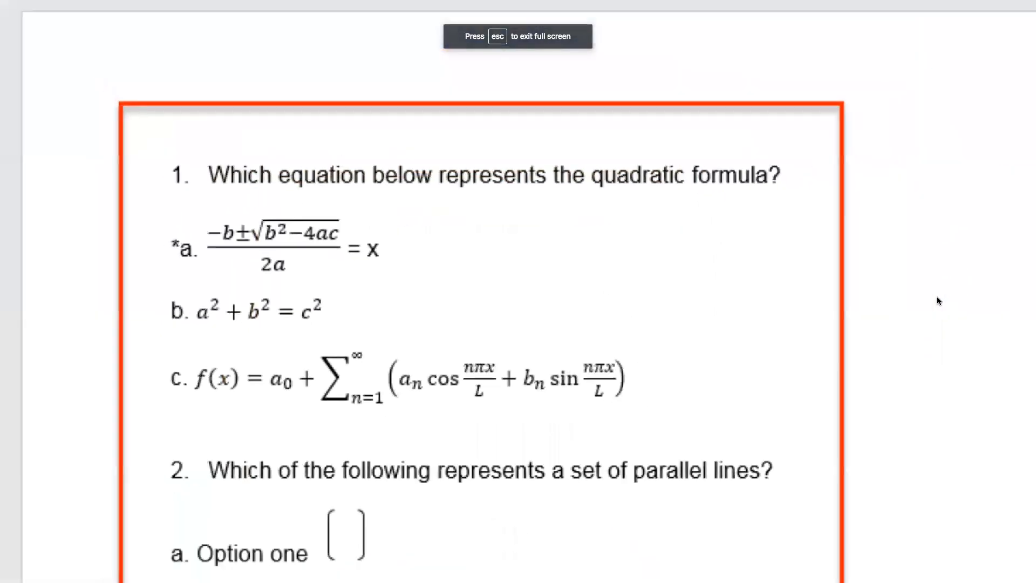
key(Right)
key(Right)
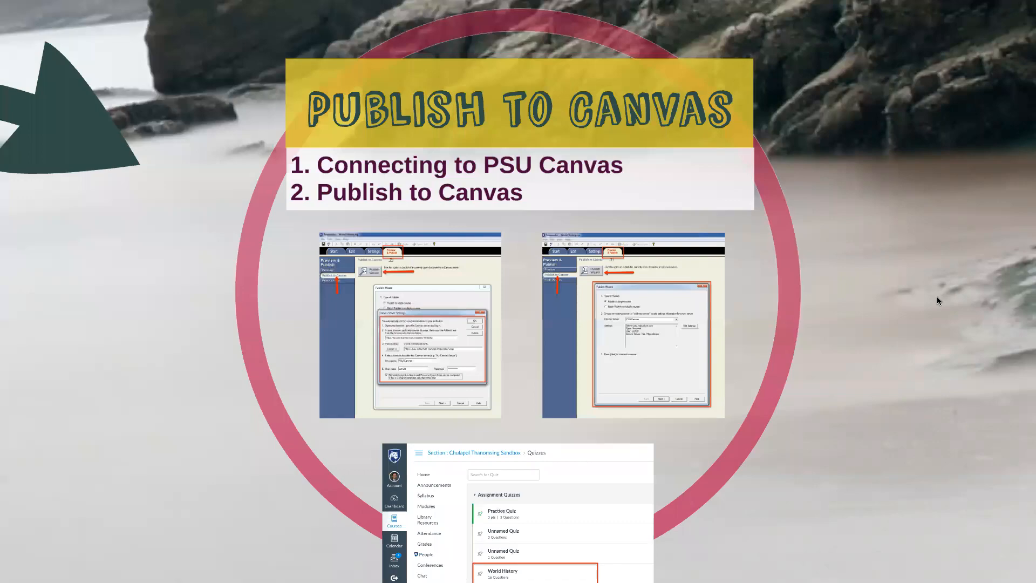
key(Right)
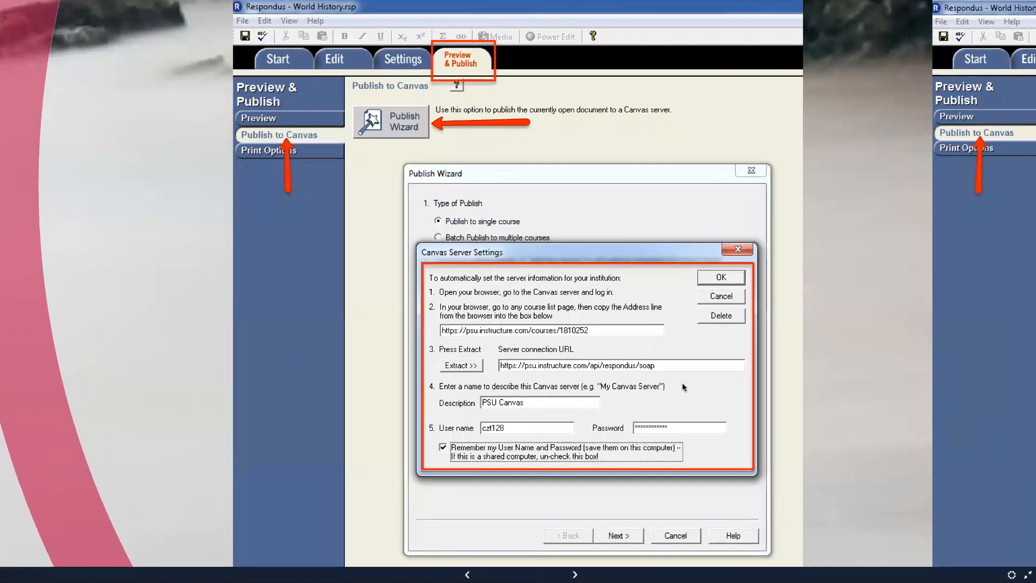
key(Right)
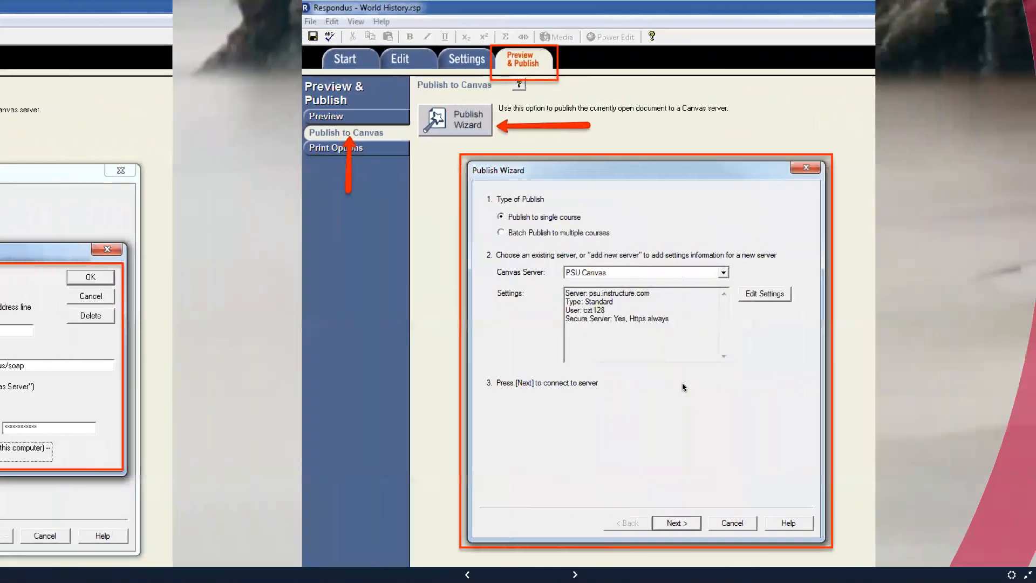
key(ctrl+Right)
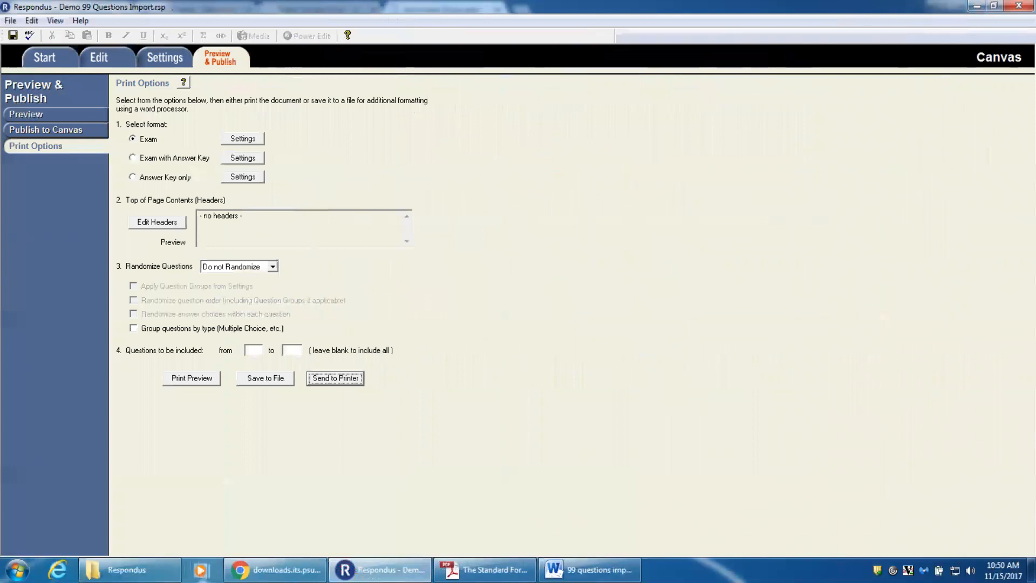
Look over the exam's Settings and Publish to Canvas pages, cancel the Publish Wizard, and return to the Start page.
click(160, 59)
click(221, 59)
click(62, 132)
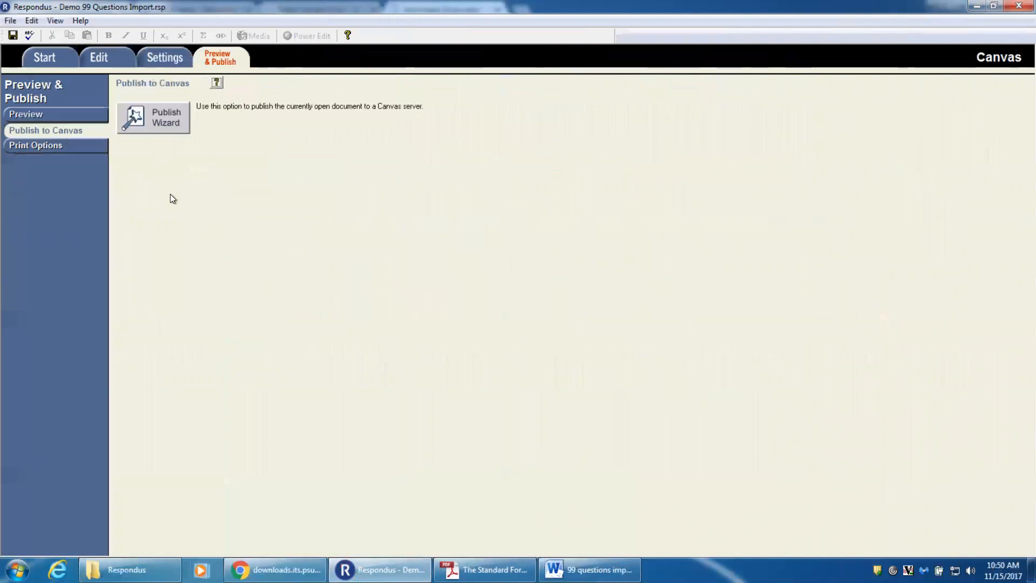
click(163, 124)
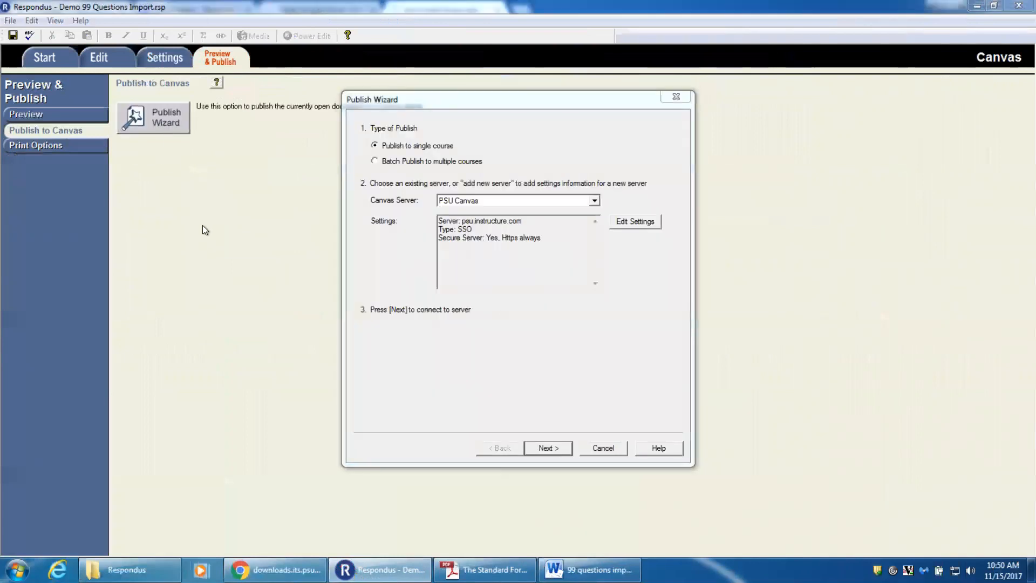
click(609, 451)
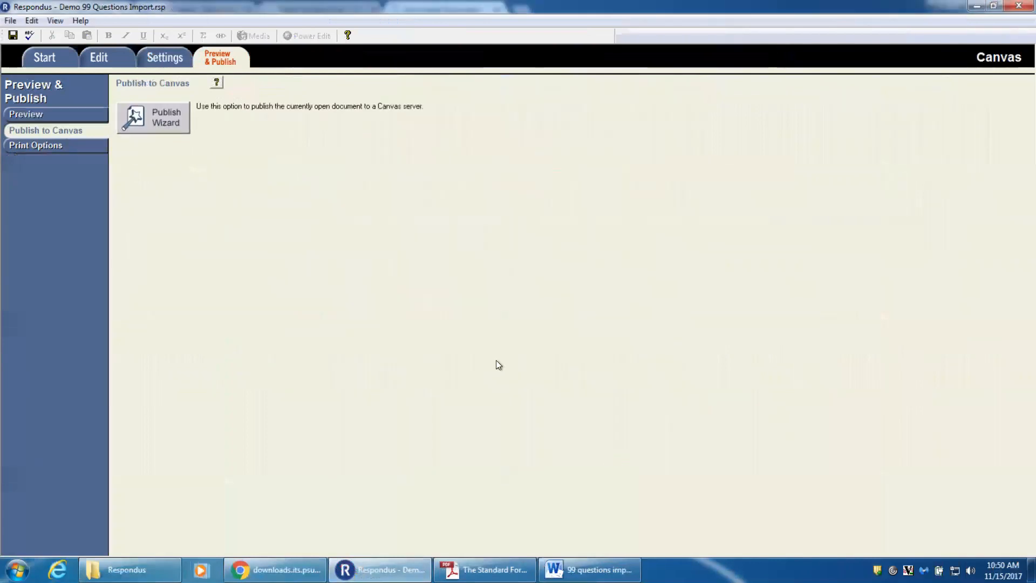
click(41, 56)
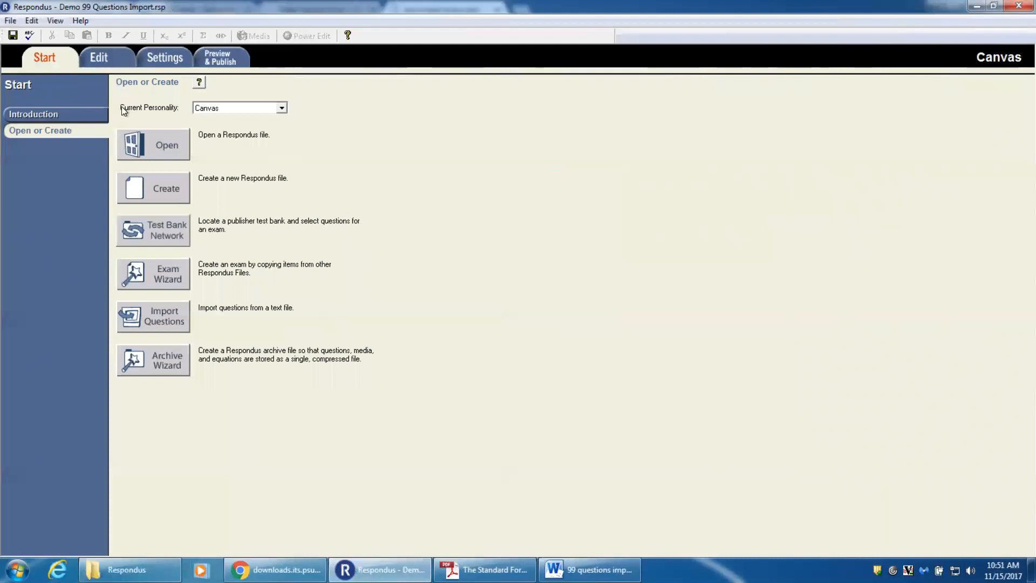
Reselect Canvas as the current personality and go to the Preview & Publish section.
click(238, 110)
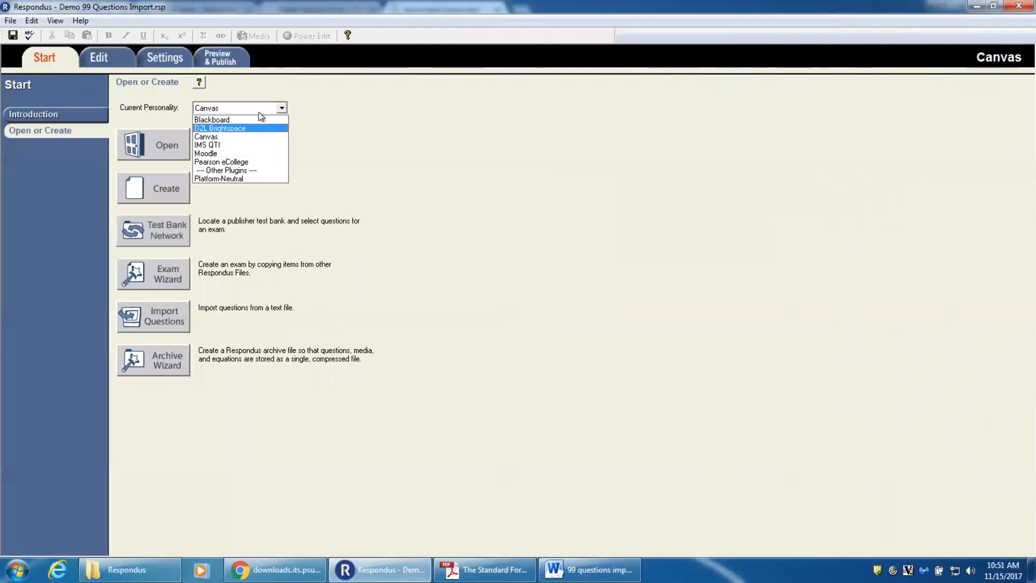
click(240, 138)
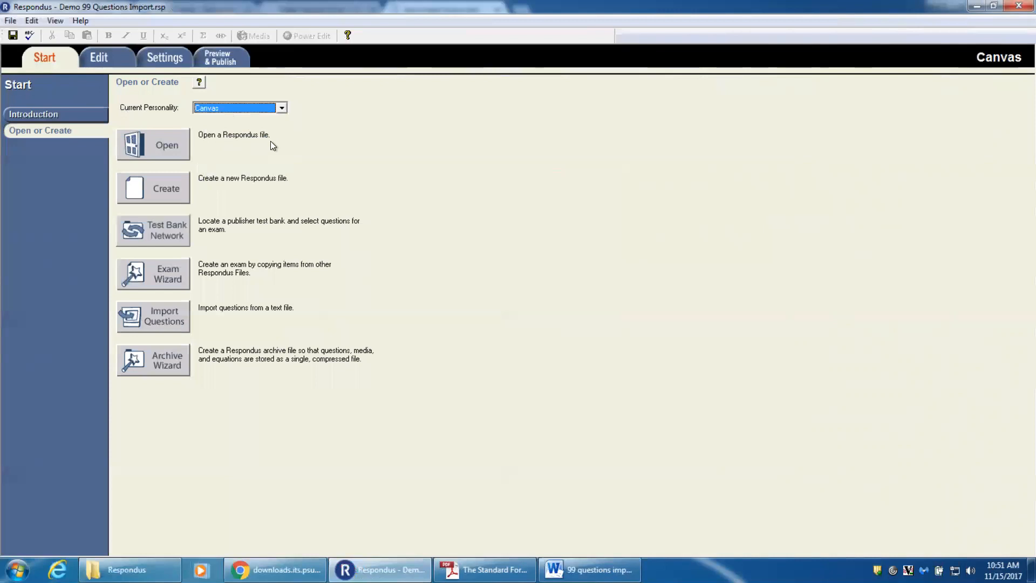
click(273, 109)
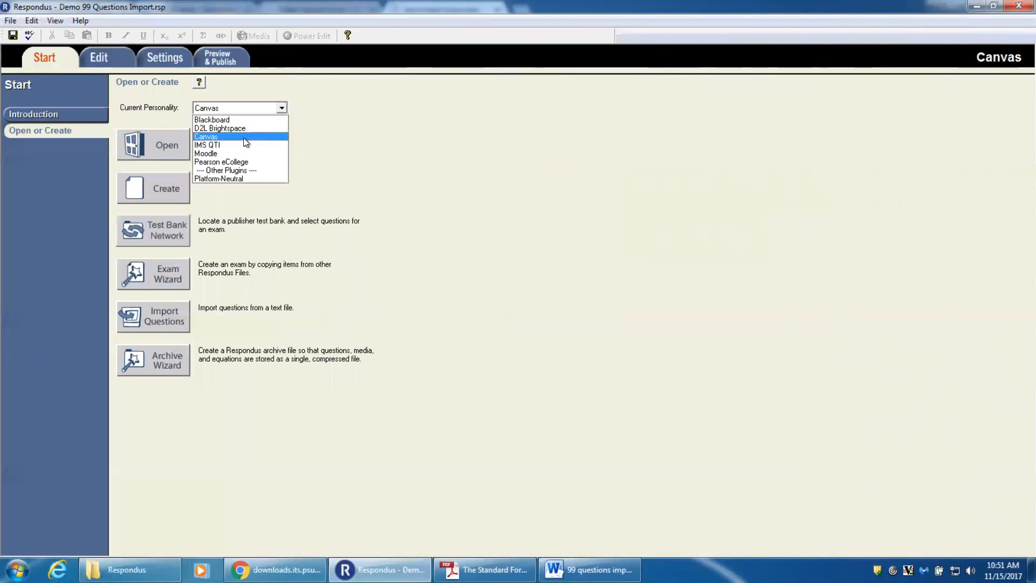
click(244, 138)
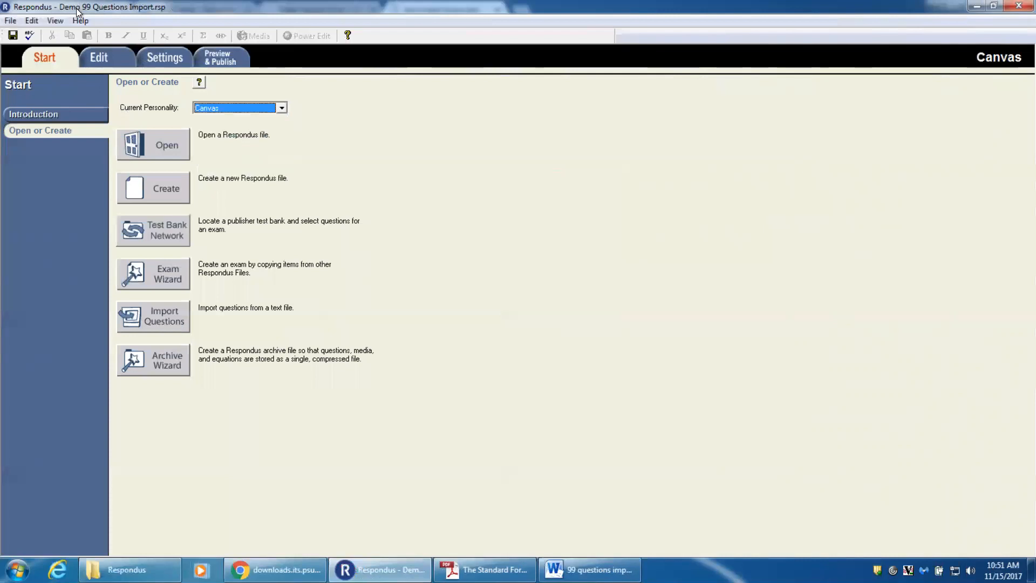
click(213, 58)
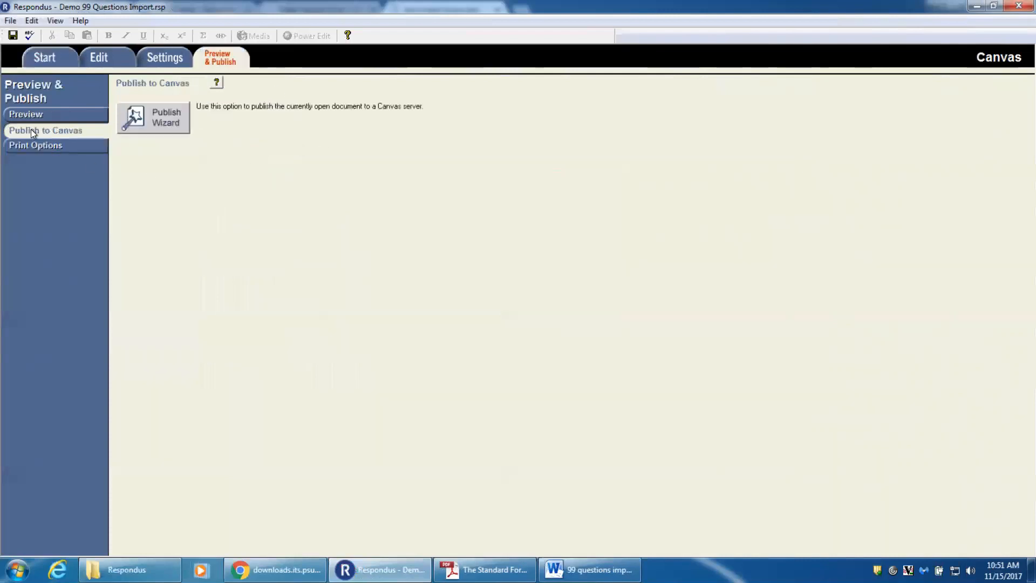
Launch the Publish Wizard, browse the Canvas server list, and try then cancel adding a new server.
click(160, 115)
click(593, 200)
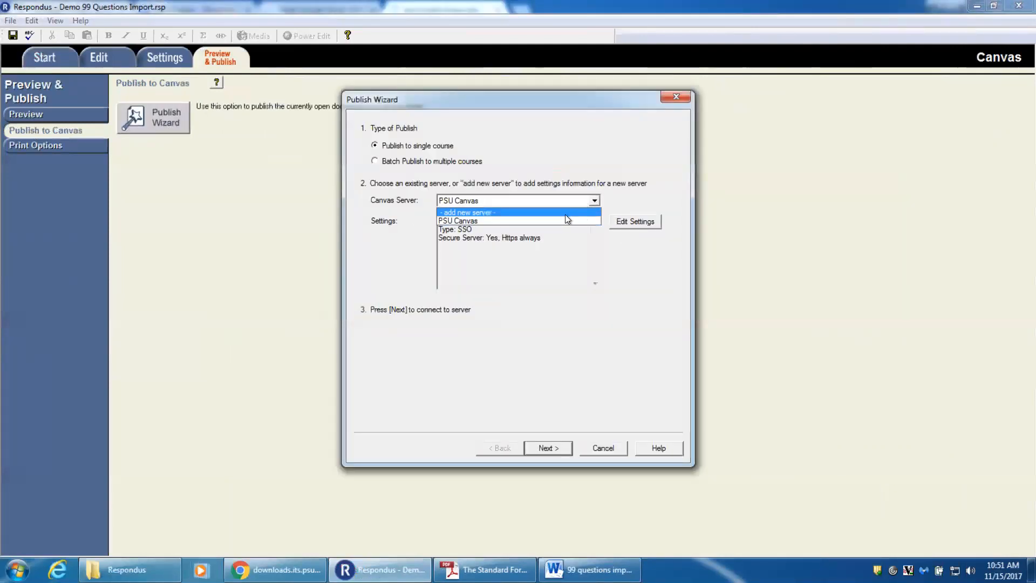
click(364, 186)
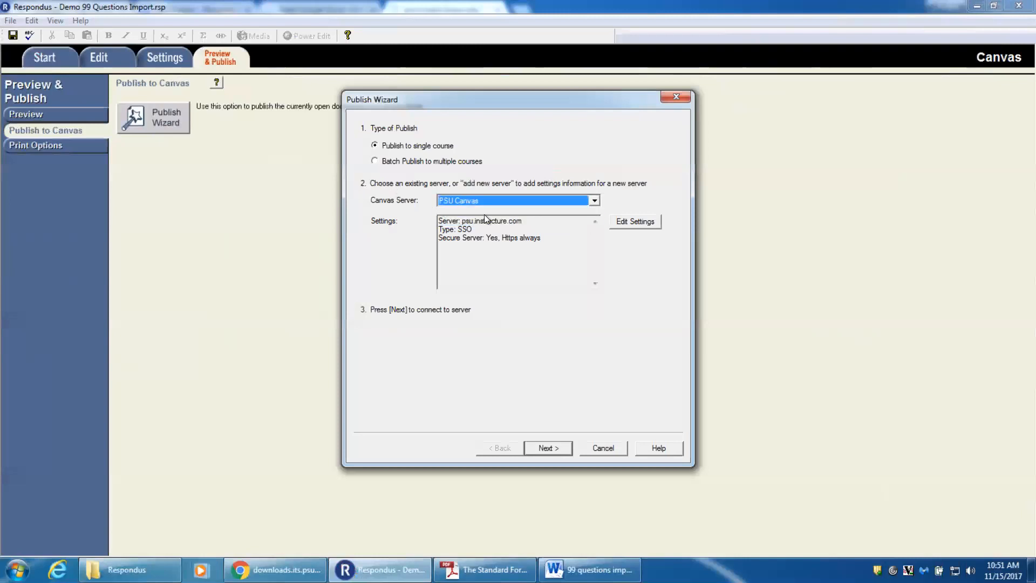
click(500, 198)
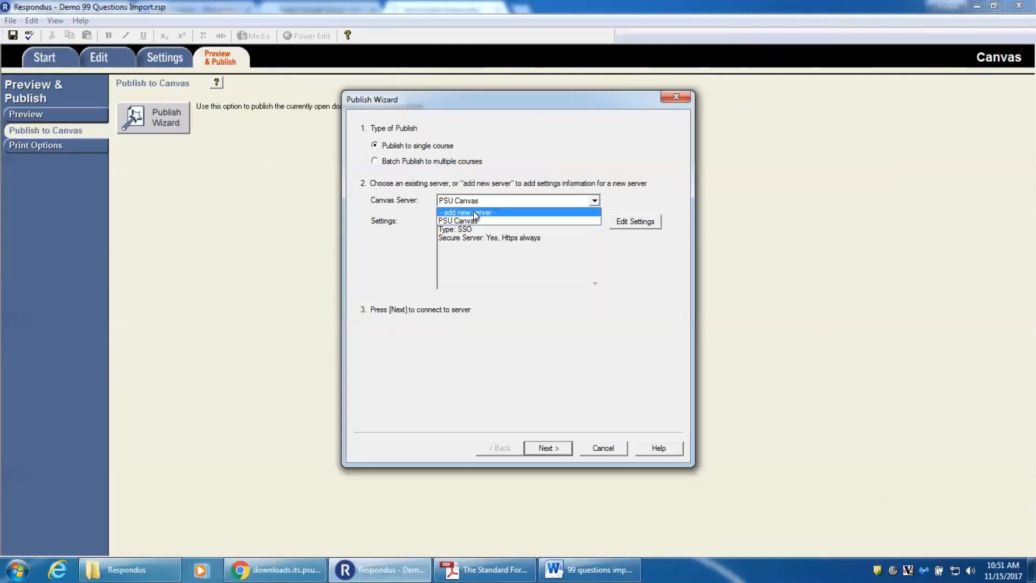
click(474, 212)
drag(584, 148, 700, 109)
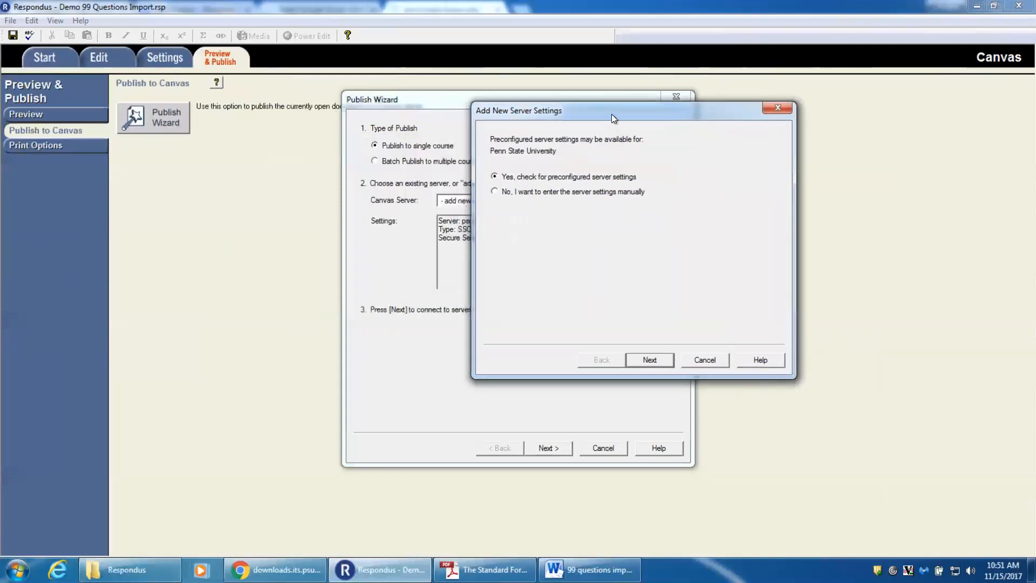
drag(610, 115, 591, 115)
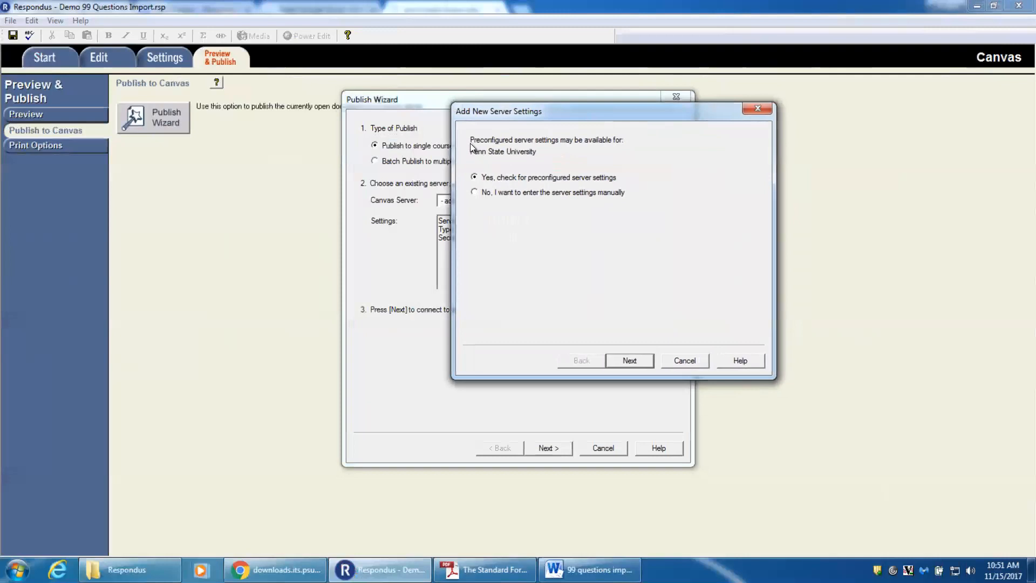
click(686, 361)
Choose '- add new server -' with manual entry to bring up the Canvas Server Settings form.
click(514, 202)
click(498, 211)
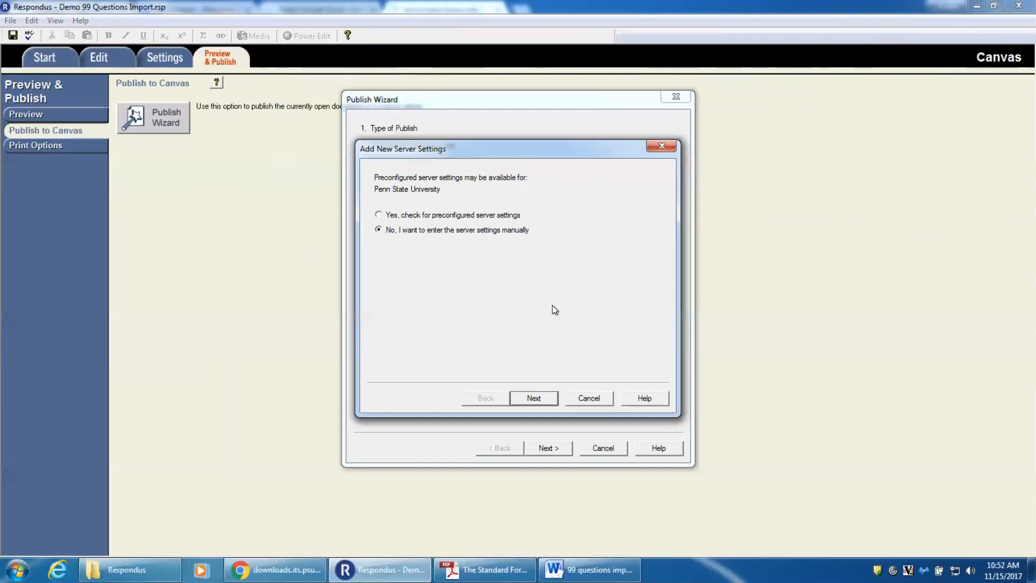
click(533, 400)
drag(542, 181, 767, 152)
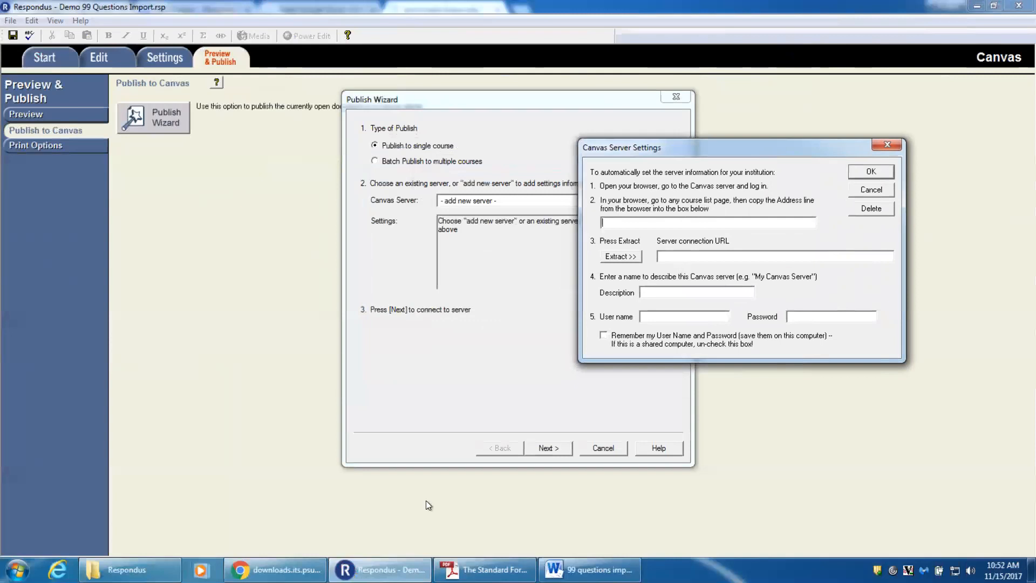
Copy the psu.instructure.com address from Chrome's Canvas dashboard tab and return to Respondus.
click(263, 564)
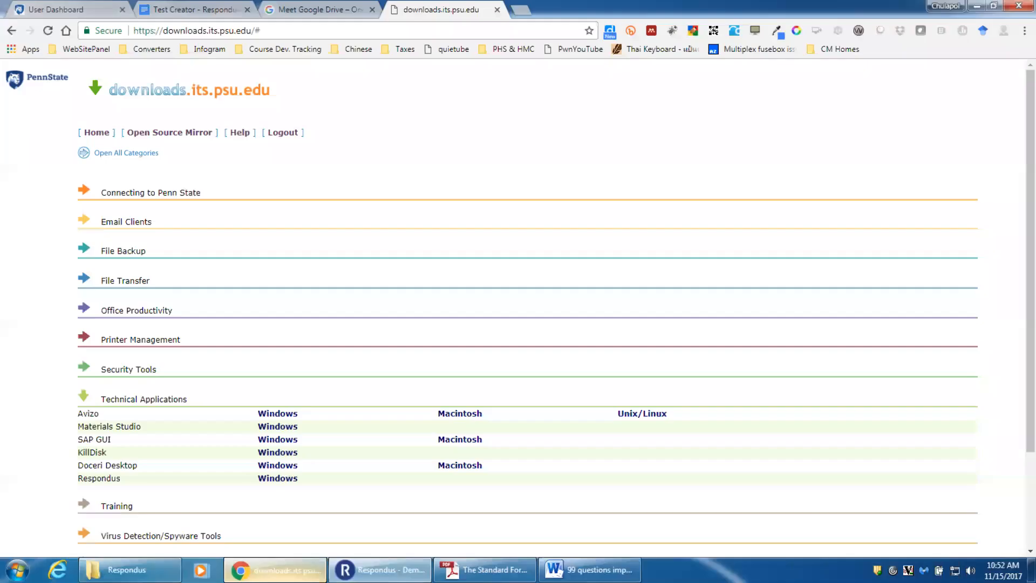
click(70, 10)
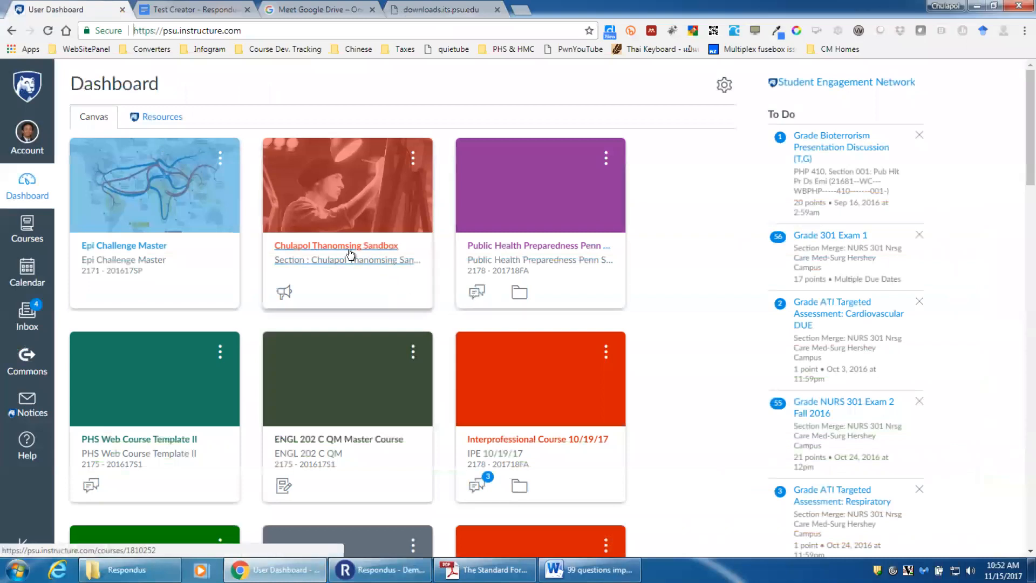
click(250, 29)
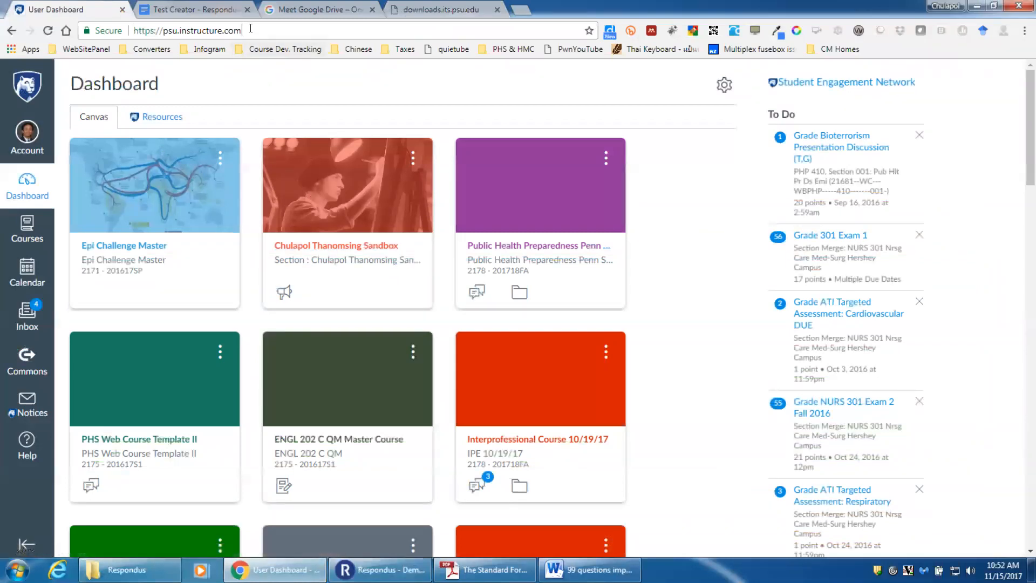
triple_click(250, 31)
key(ctrl+c)
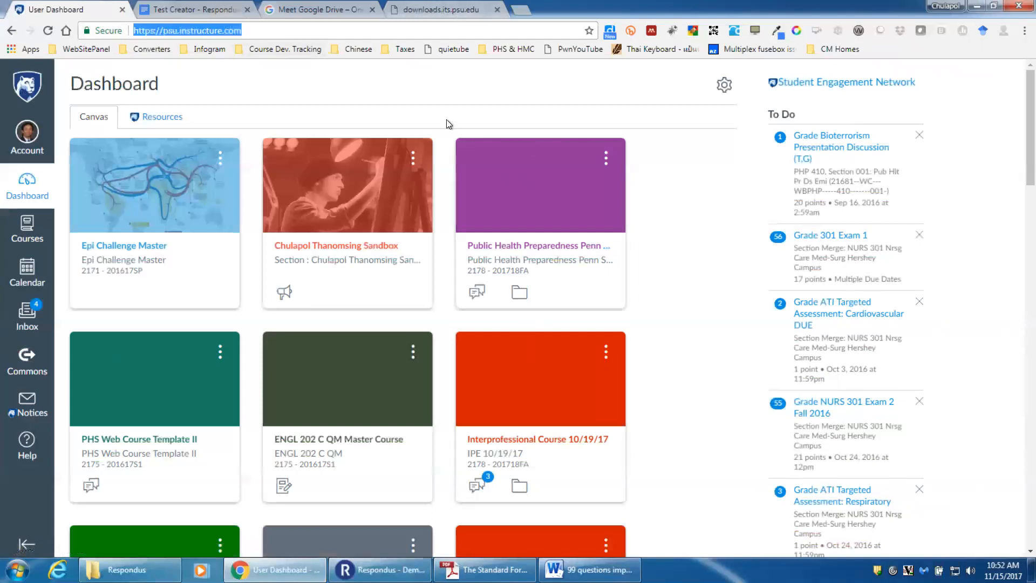
key(alt+Tab)
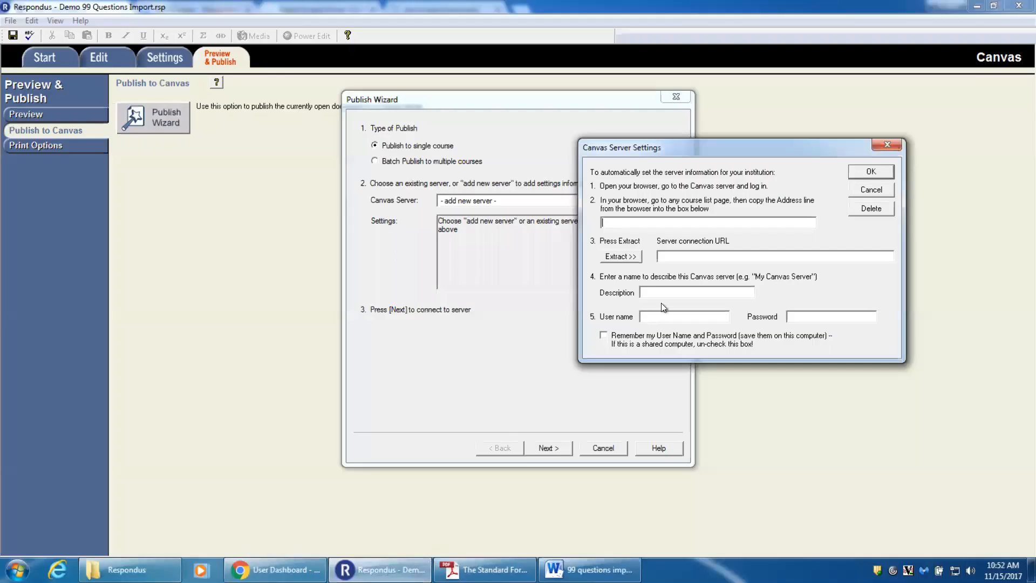
Paste the Canvas address, extract the server URL, and type a Canvas connection description.
click(653, 223)
key(ctrl+v)
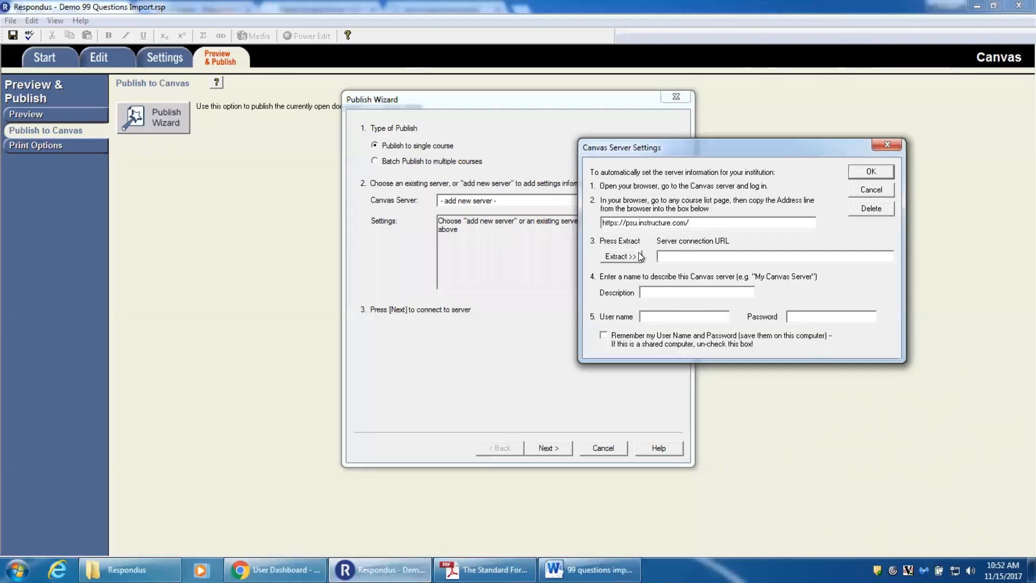
click(620, 256)
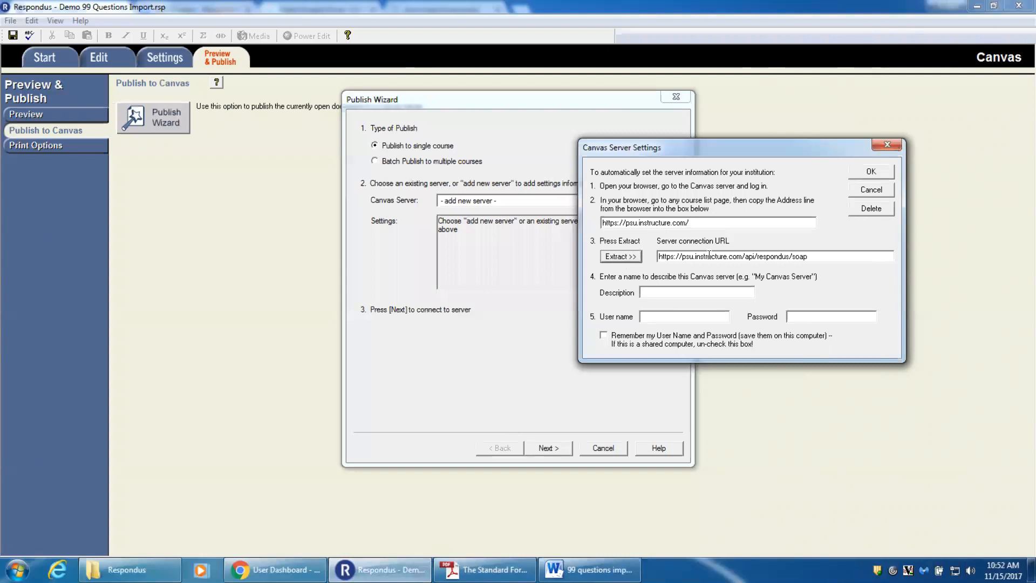
drag(657, 256, 814, 257)
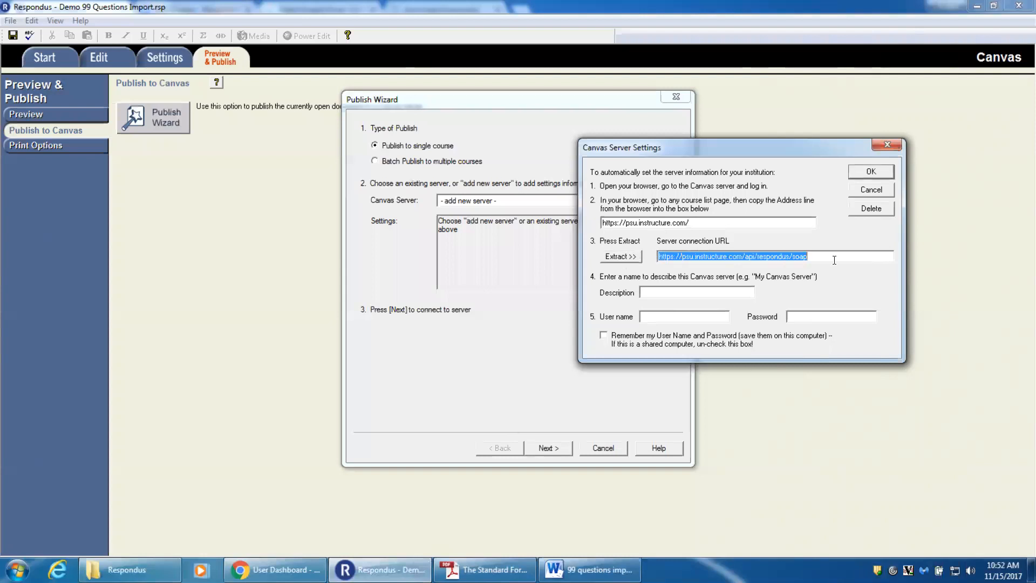
click(661, 293)
text(PSU)
key(BackSpace)
key(BackSpace)
key(BackSpace)
text(D)
key(BackSpace)
text(Canvas)
key(BackSpace)
key(BackSpace)
key(BackSpace)
key(BackSpace)
text(nv)
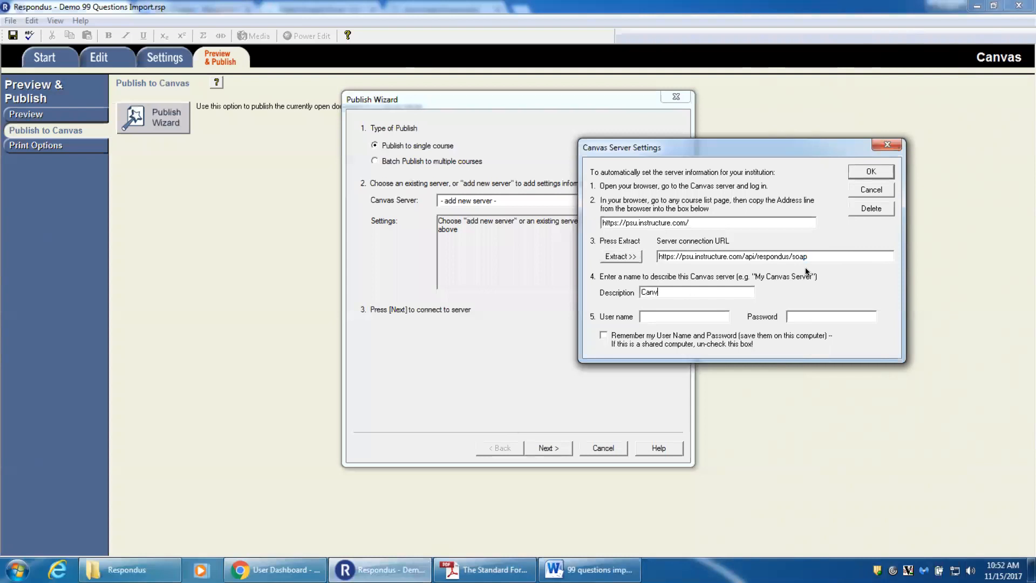
text(as Connection)
click(836, 318)
Cancel the new server and pick the existing PSU Canvas server instead.
click(866, 191)
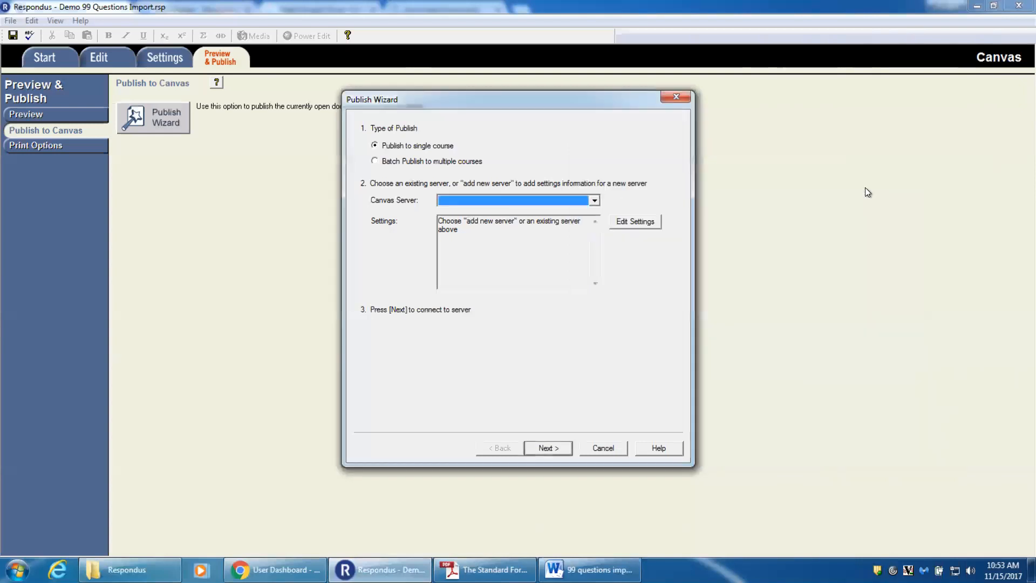
click(594, 201)
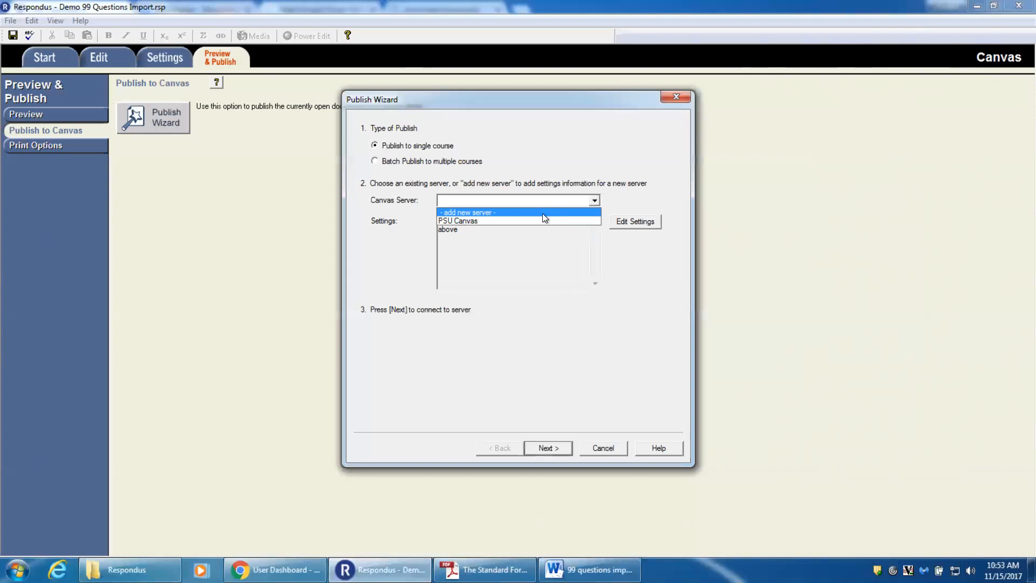
click(478, 222)
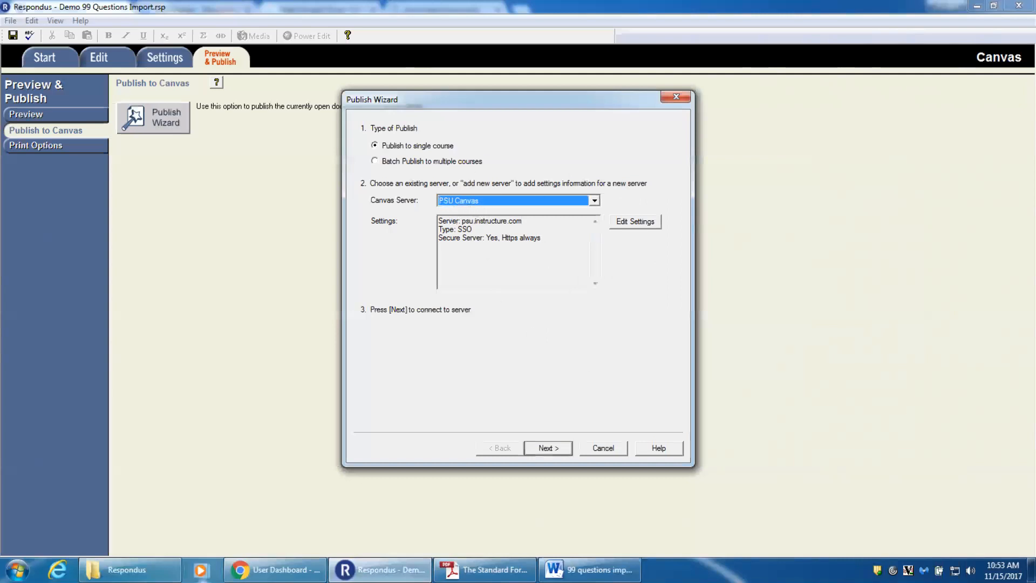
In Canvas, open the Sandbox course's Quizzes list to review existing quizzes, then return to Respondus.
mouse_move(275, 570)
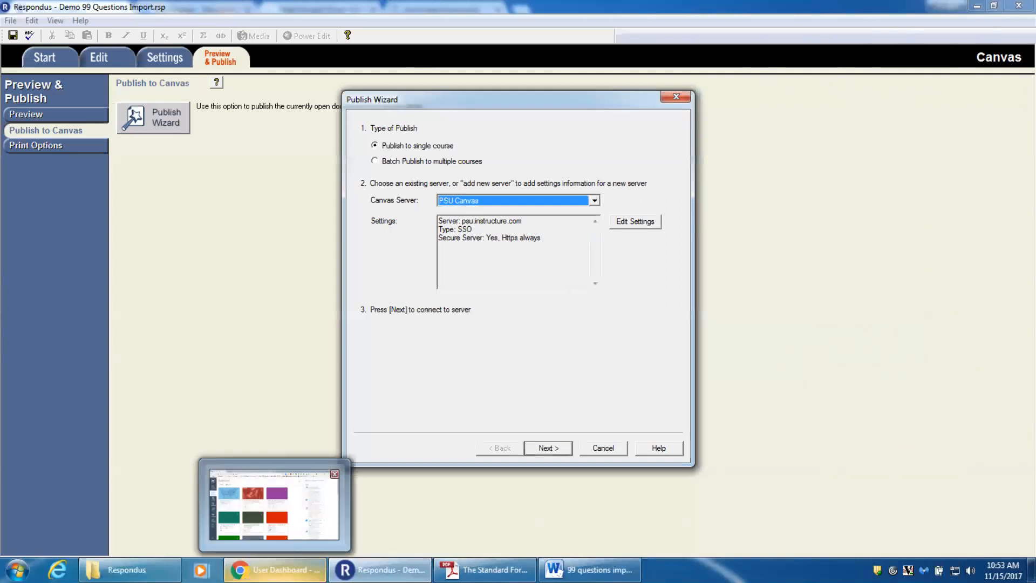
click(275, 505)
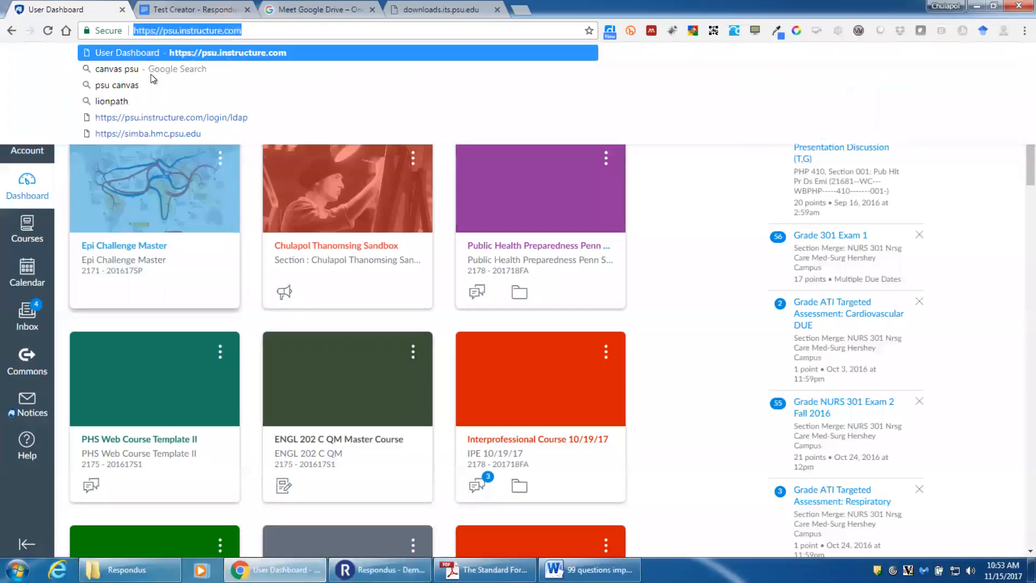
click(719, 322)
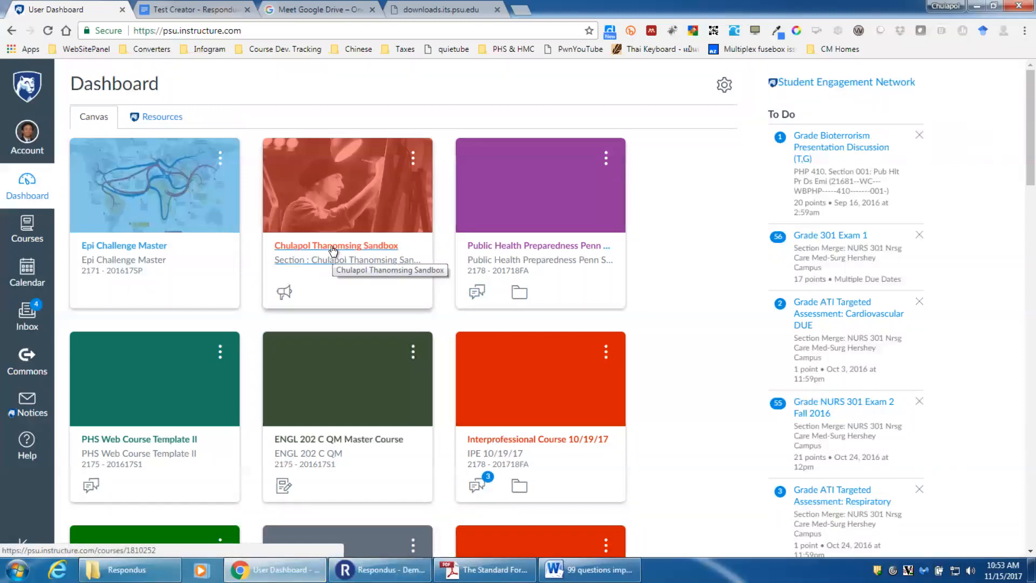
click(333, 249)
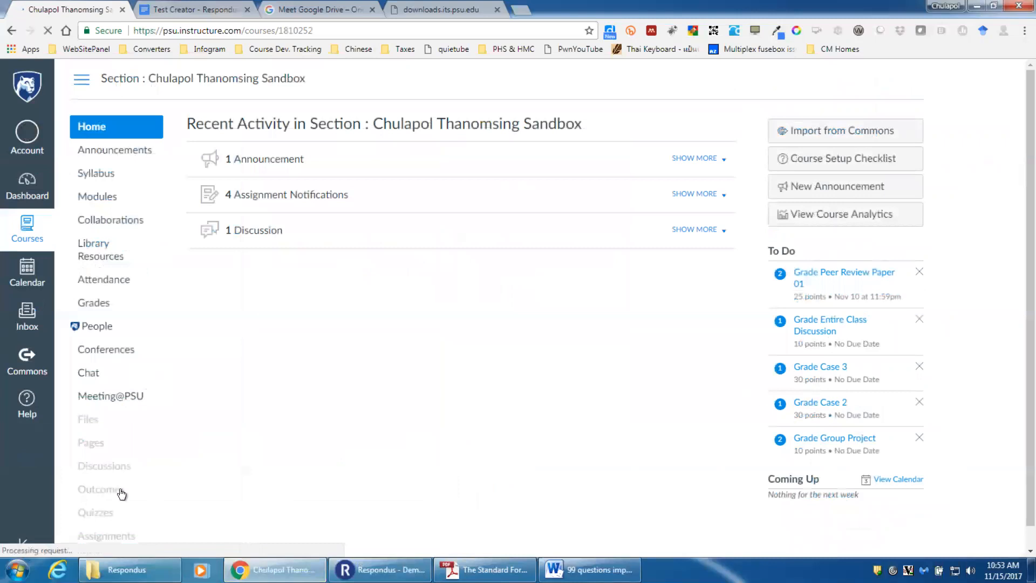
click(95, 510)
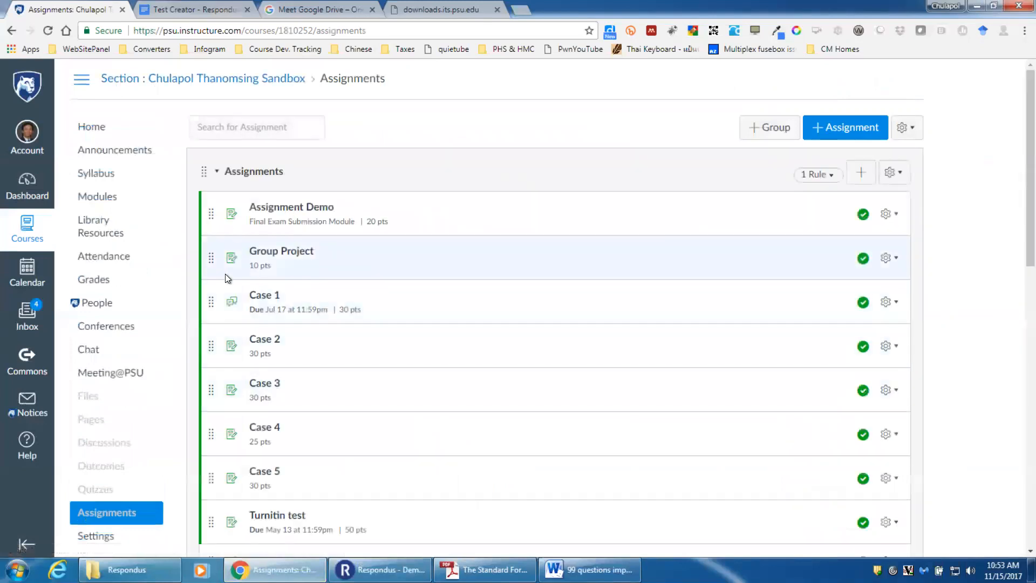
scroll(296, 263, down, 3)
click(82, 339)
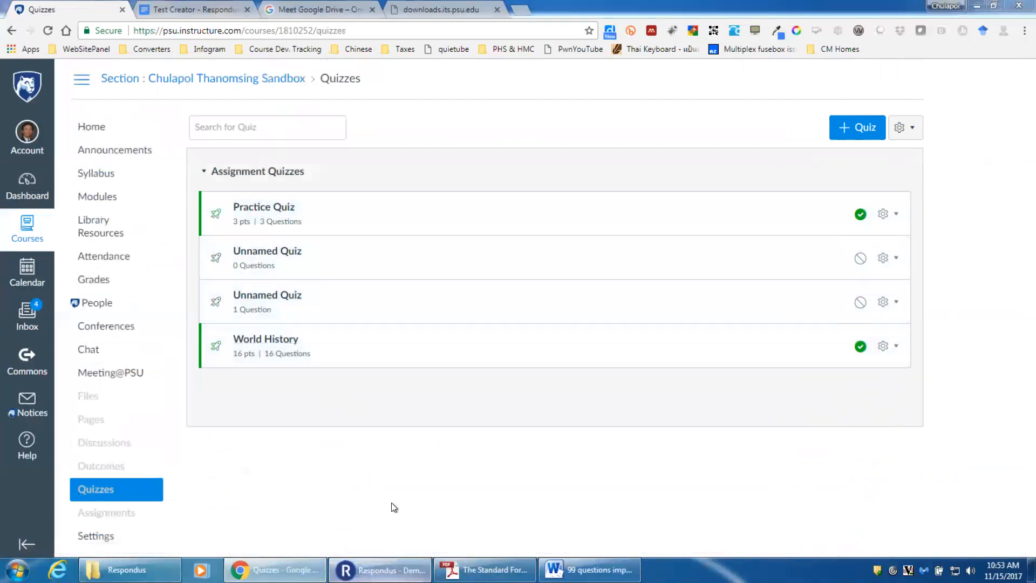
click(381, 570)
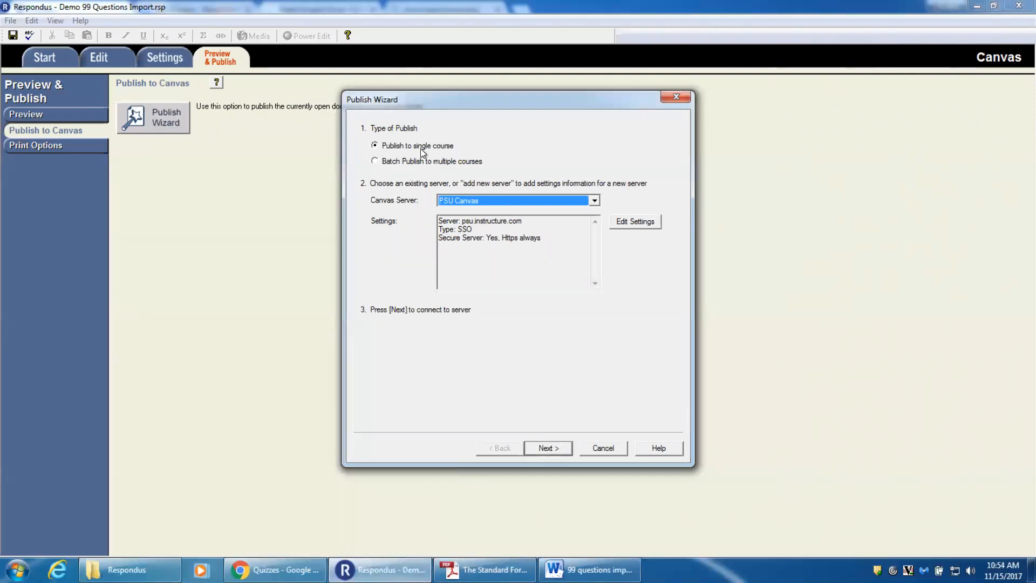
Publish to a single course, attempt connecting to PSU Canvas, dismiss the credentials error, and edit the server settings.
click(377, 160)
click(375, 146)
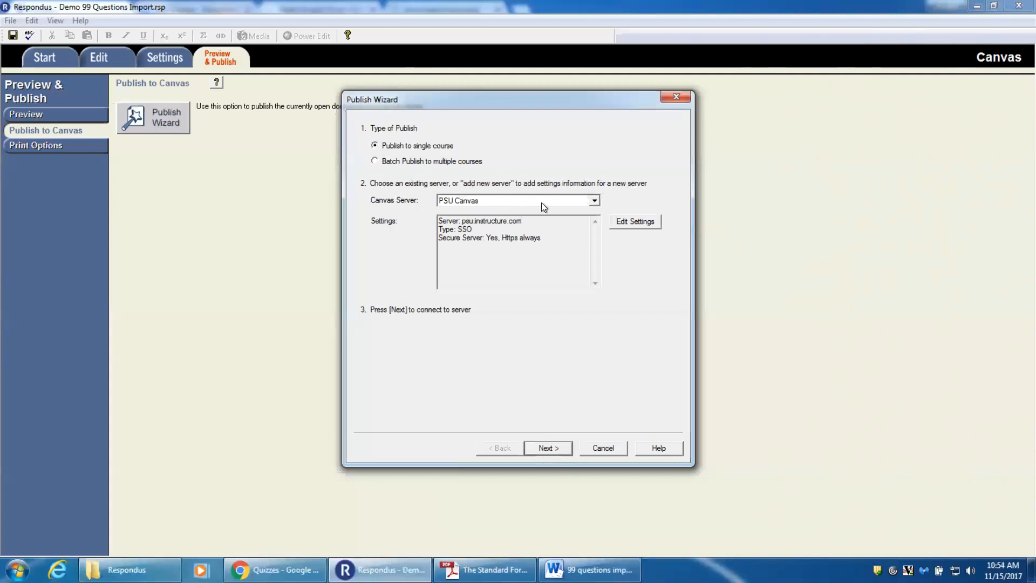
click(551, 448)
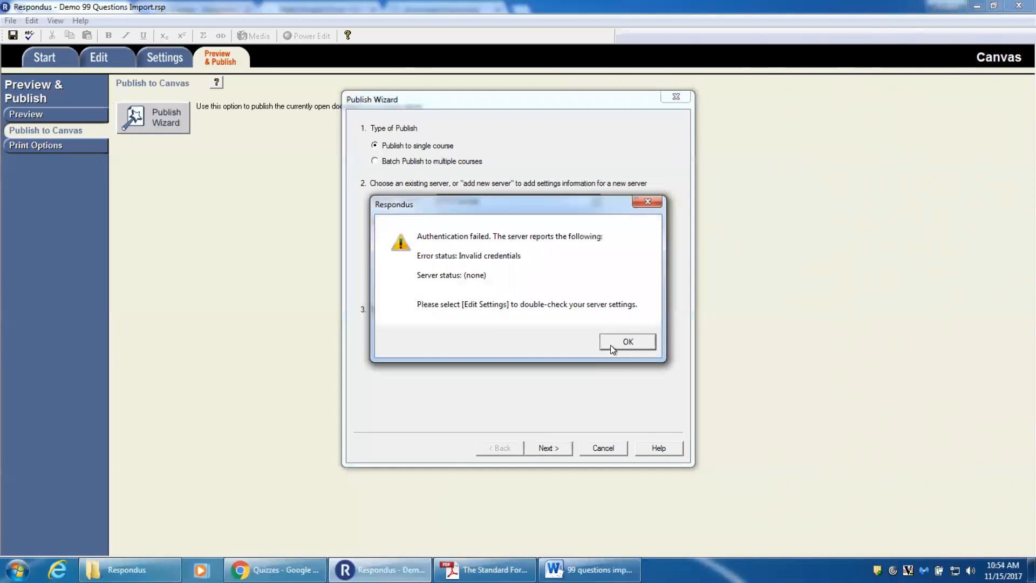
click(619, 341)
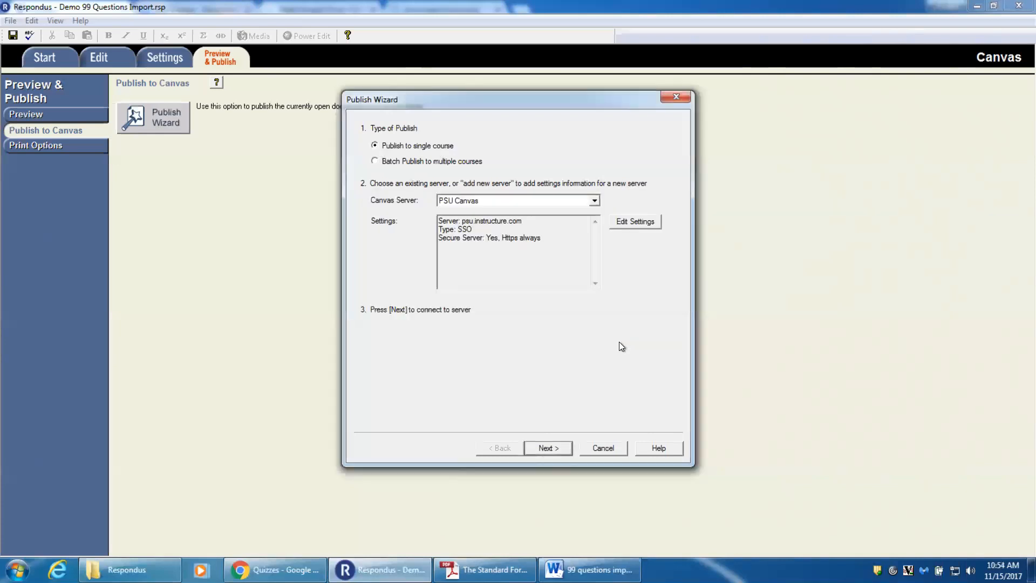
click(644, 223)
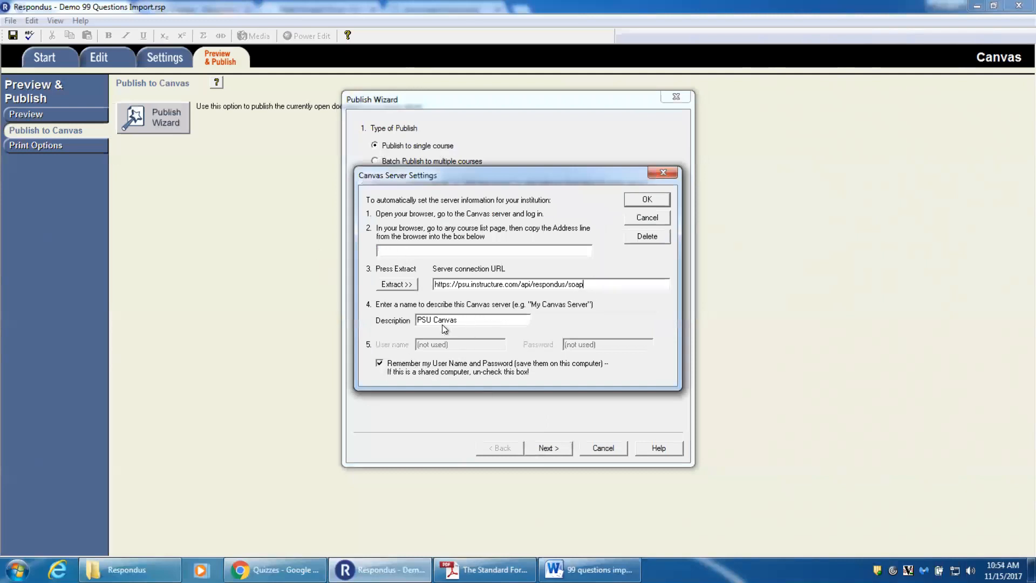
Stop remembering credentials for PSU Canvas, save, and start adding a new server manually.
click(377, 361)
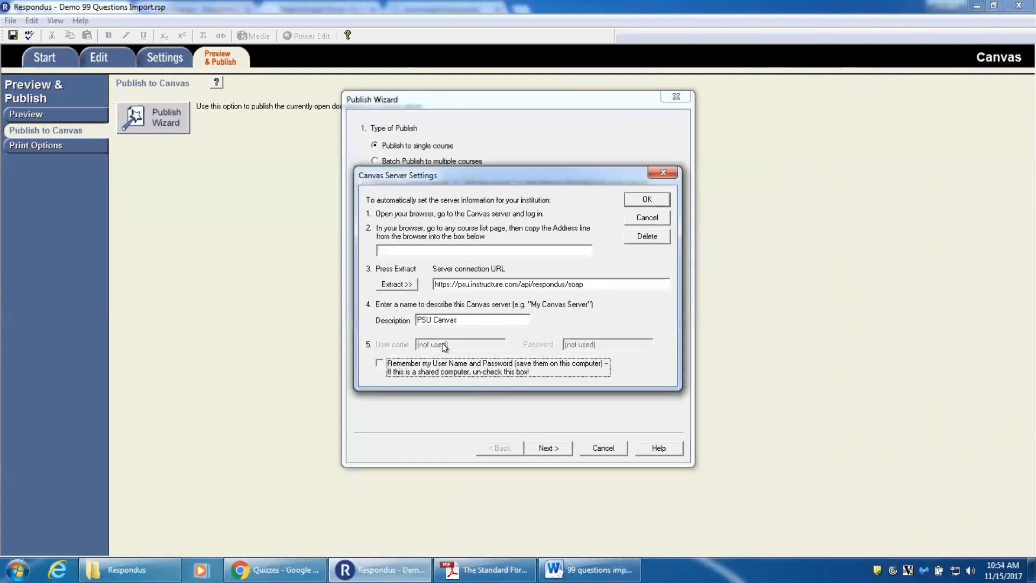
click(647, 200)
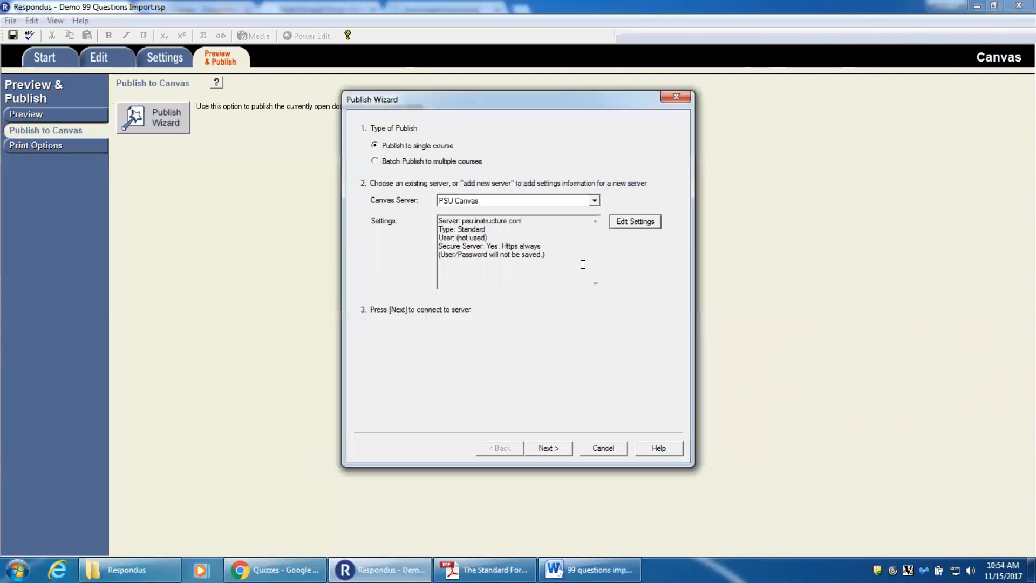
click(510, 201)
click(455, 213)
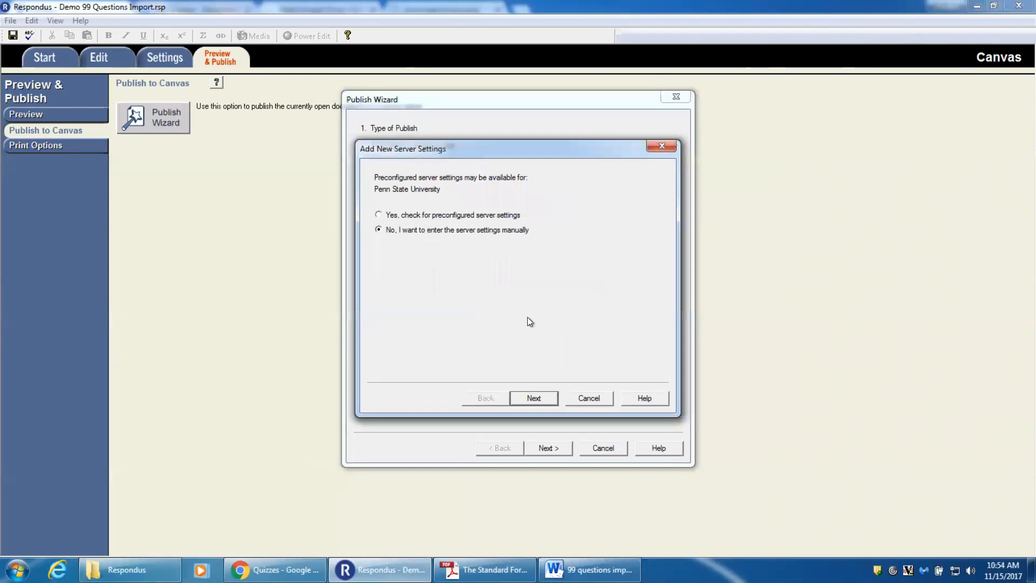
click(533, 398)
Set up server 'PSU Canvas 2' for psu.instructure.com with the user name and password remembered.
text(https://psu.instructure.com/)
click(396, 284)
click(442, 316)
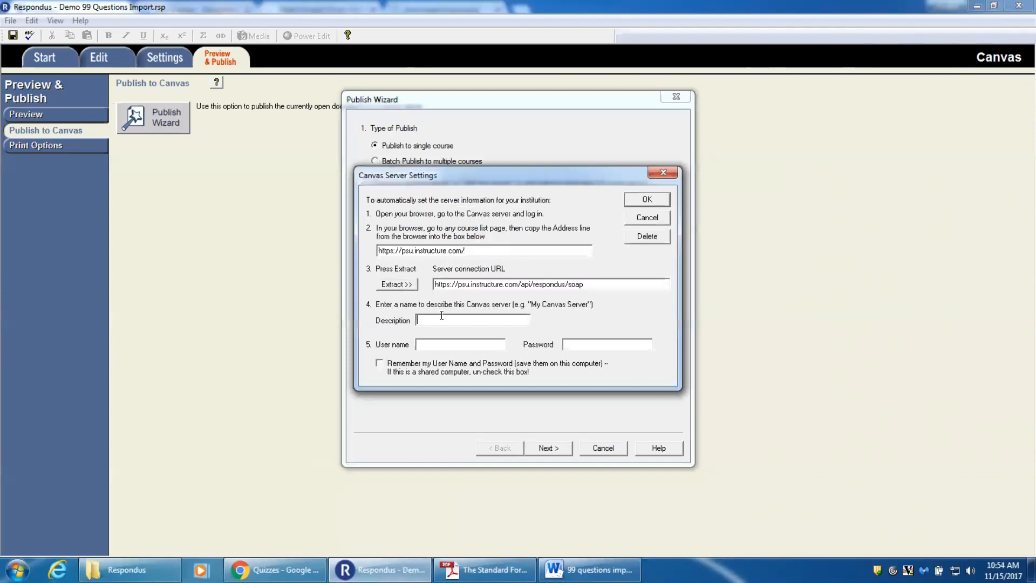
text(PSU Canvas 2)
key(Tab)
text(czt128)
key(Tab)
text(************)
click(386, 369)
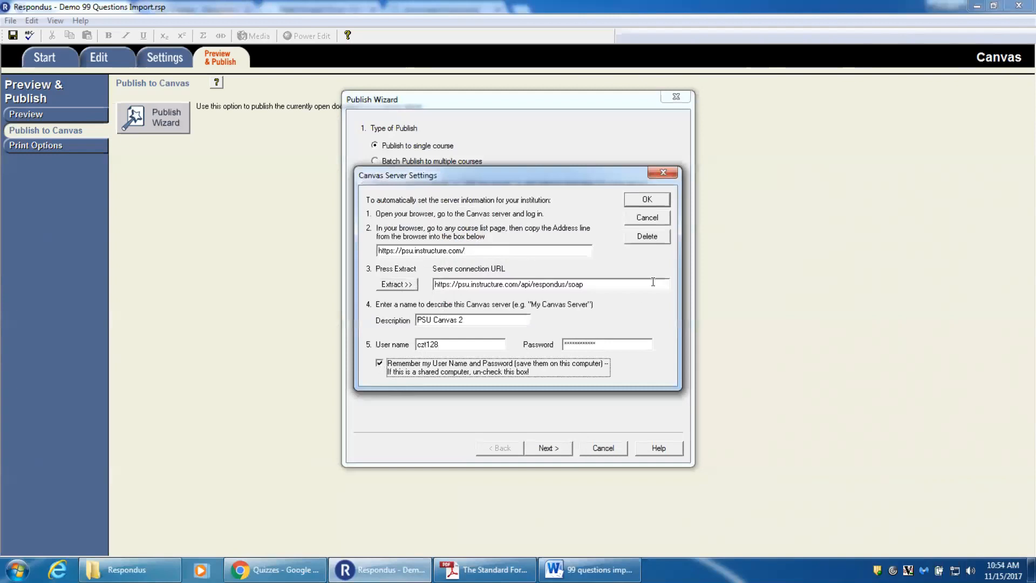
click(641, 197)
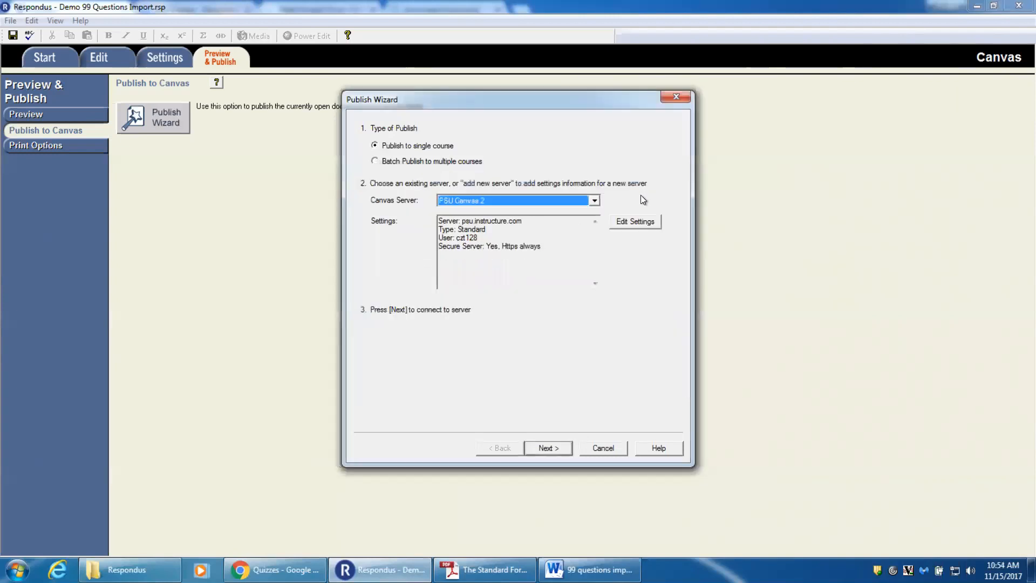
Connect through Penn State WebAccess with the user ID and password, then authorize Respondus in Canvas.
click(550, 446)
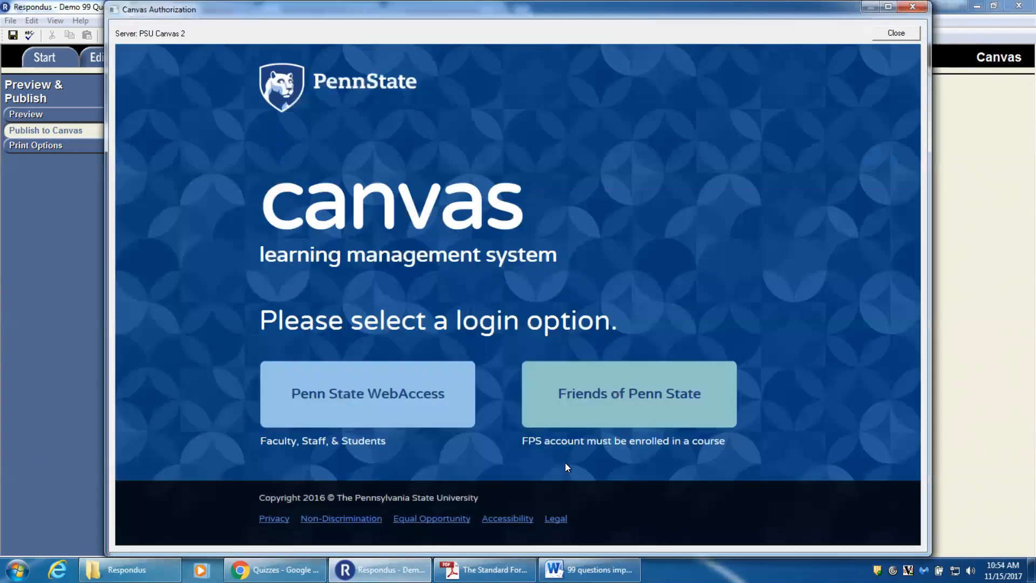
click(427, 400)
click(489, 213)
text(czt128)
key(Tab)
text(*************)
key(Return)
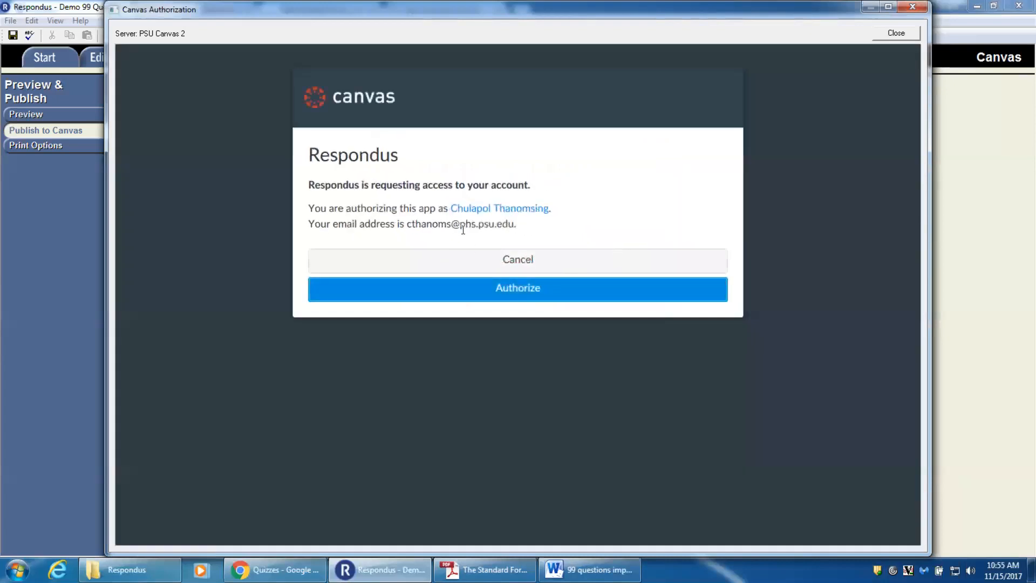
click(511, 290)
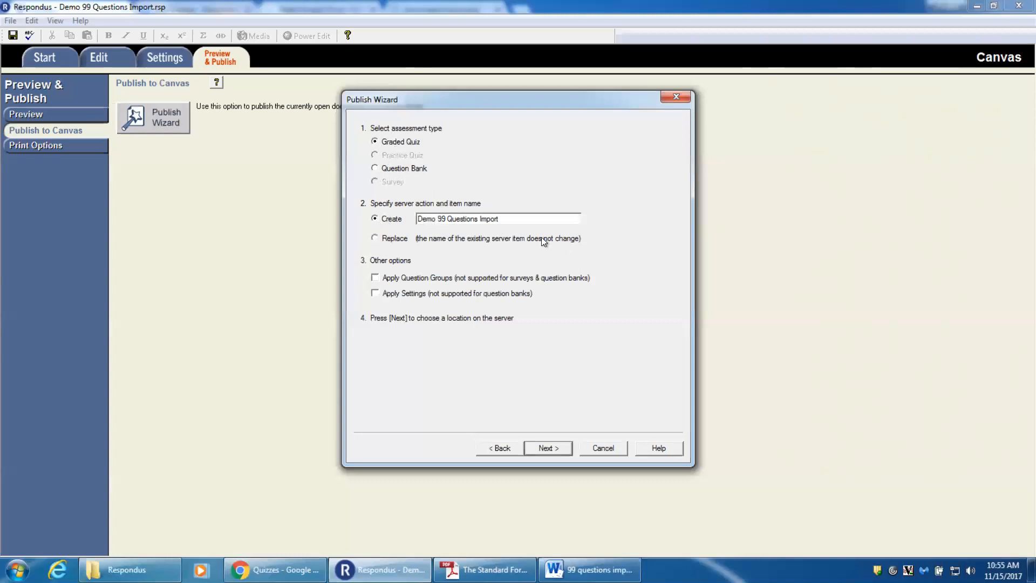
Replace the default quiz name with 'Final Competency Exam' and continue in the Publish Wizard.
drag(522, 218, 402, 218)
text(Final Competency Exam)
drag(497, 222, 415, 218)
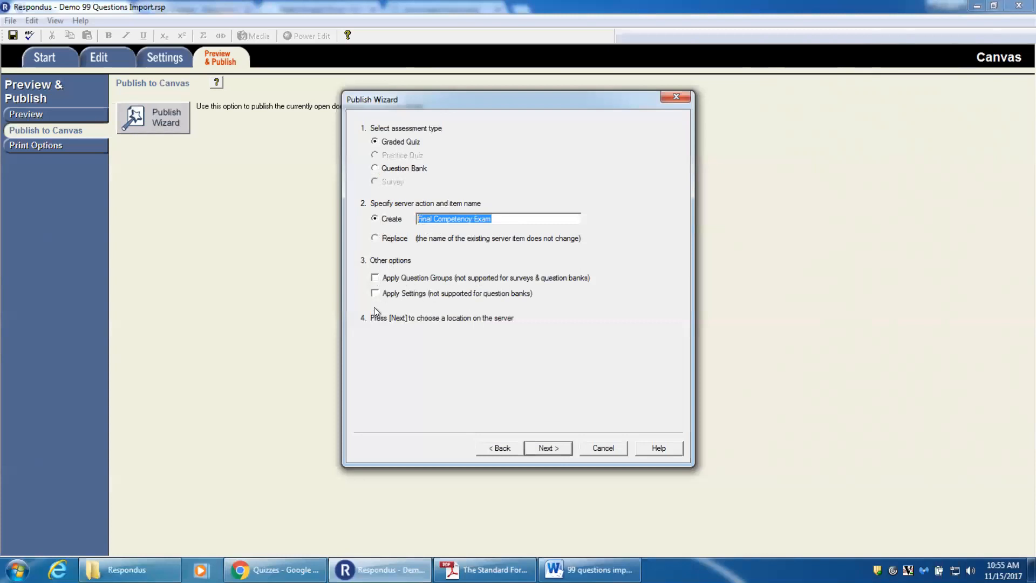
click(518, 218)
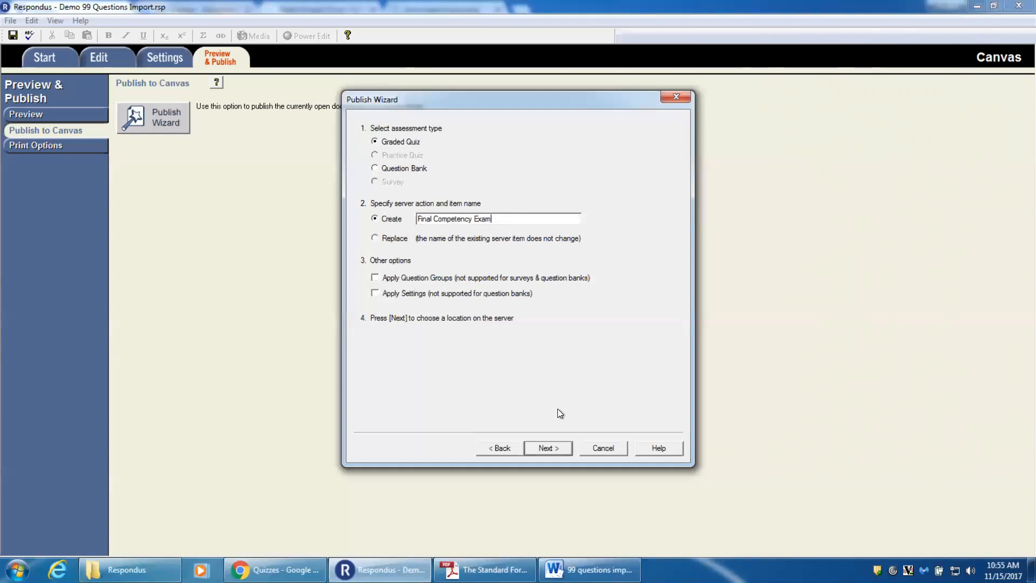
click(548, 447)
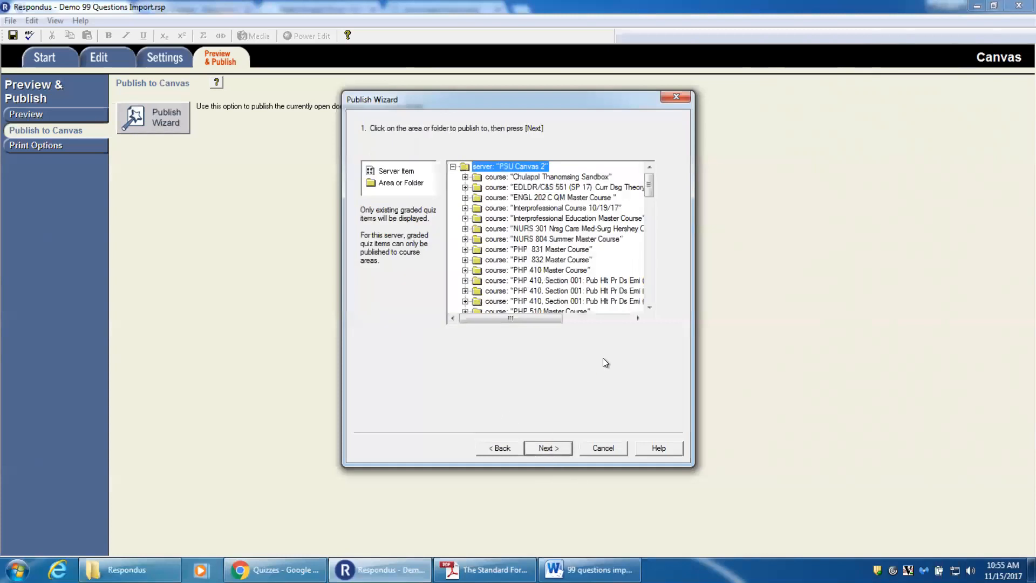
Pick the Sandbox course in the PSU Canvas 2 course tree and publish the quiz there.
mouse_move(649, 187)
mouse_down()
mouse_move(650, 291)
mouse_move(649, 181)
mouse_up()
double_click(547, 179)
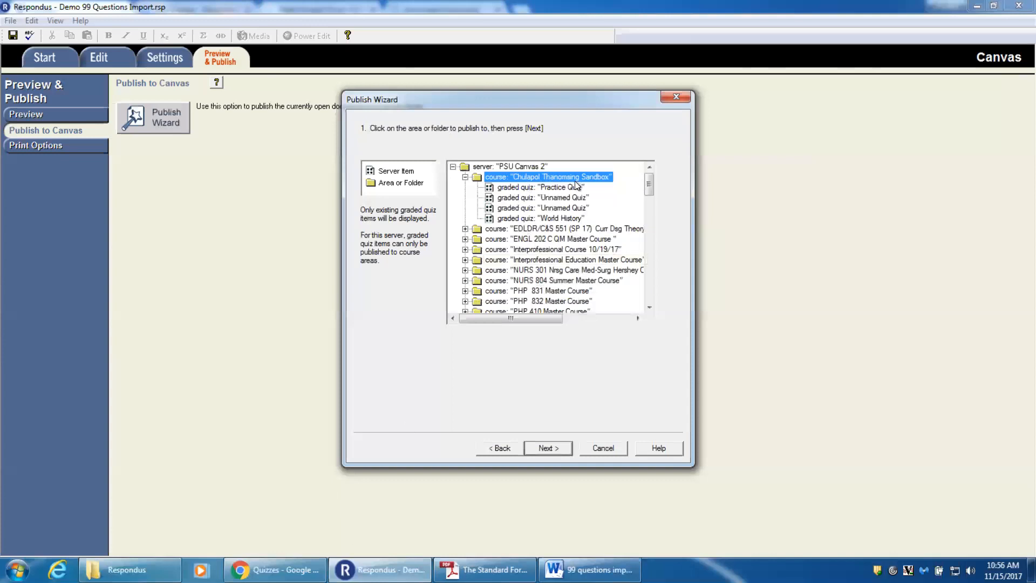
double_click(552, 176)
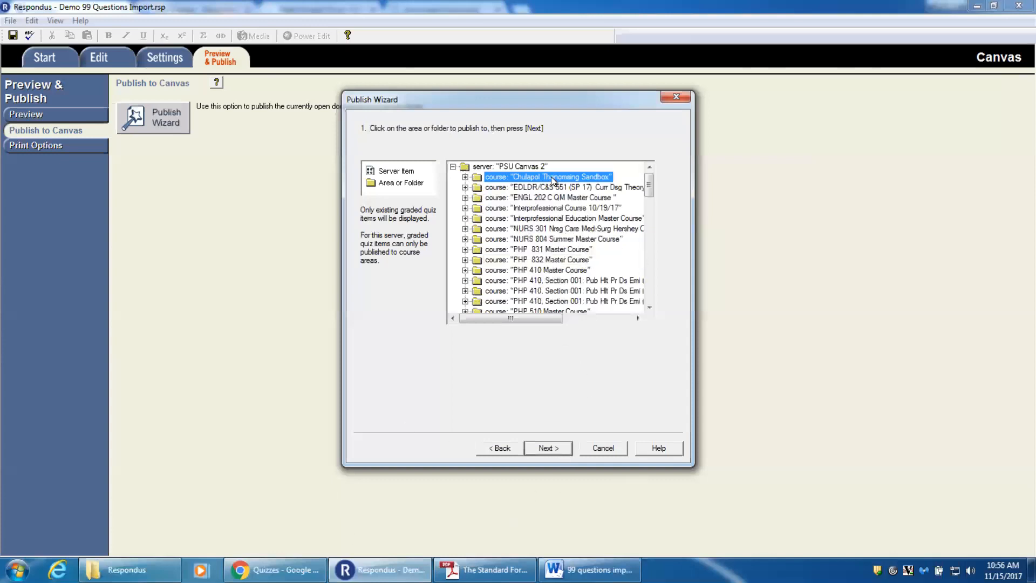
click(543, 448)
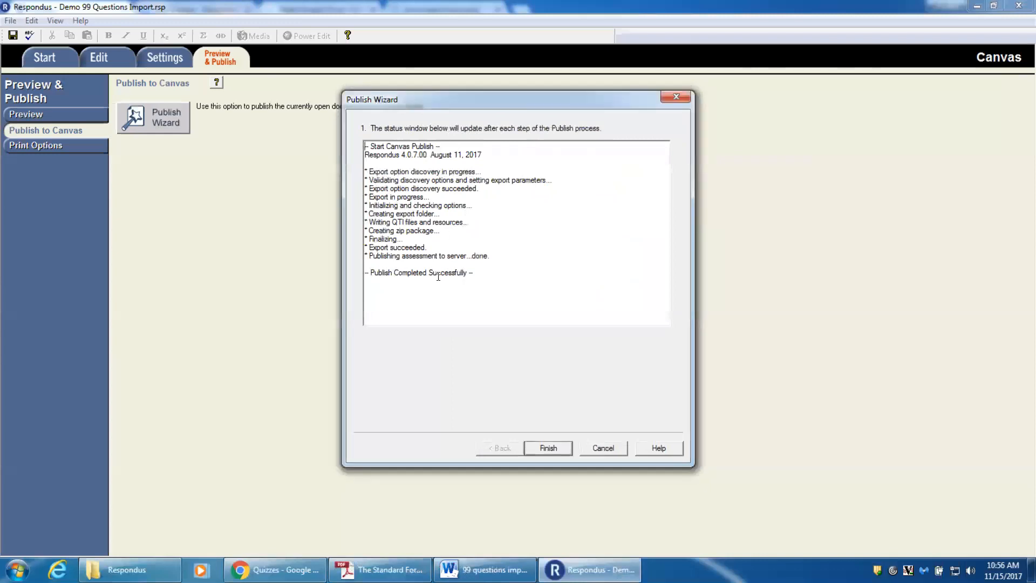
Finish the completed Publish Wizard and bring Chrome's Canvas Quizzes page forward.
click(555, 449)
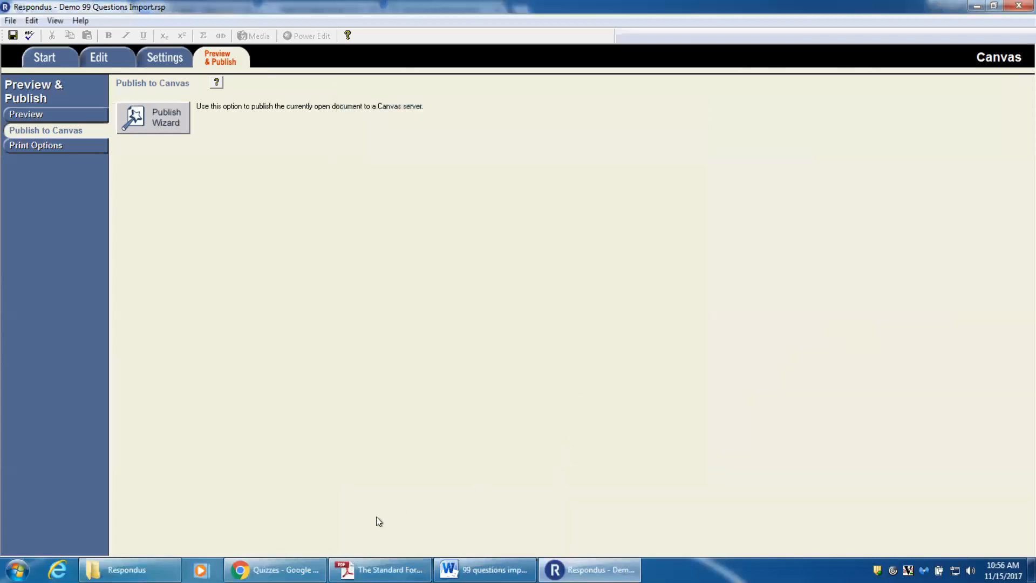
click(275, 569)
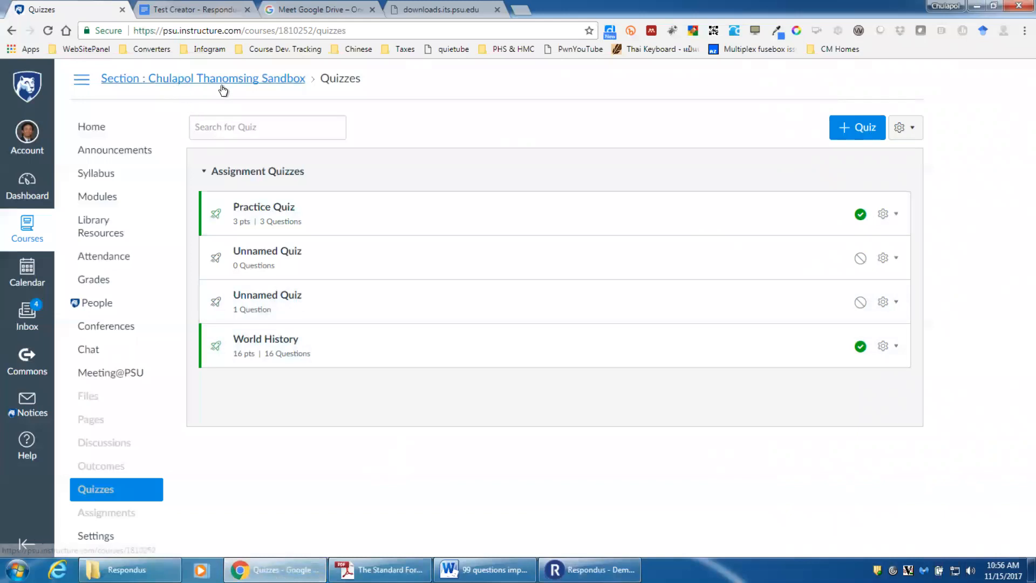
Reload the Sandbox Quizzes list and open the 100-question Final Competency Exam.
click(85, 493)
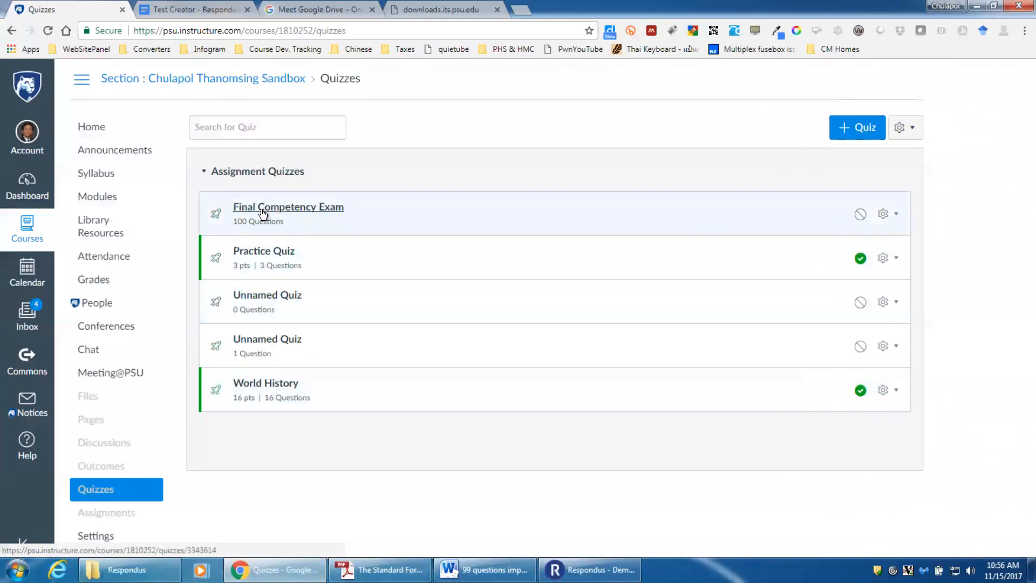
click(304, 212)
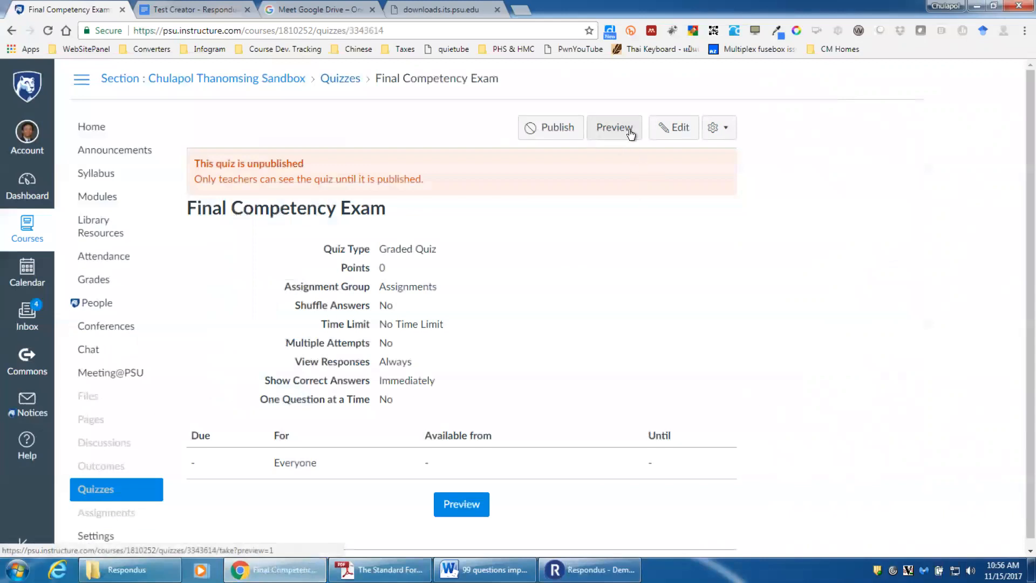
click(614, 134)
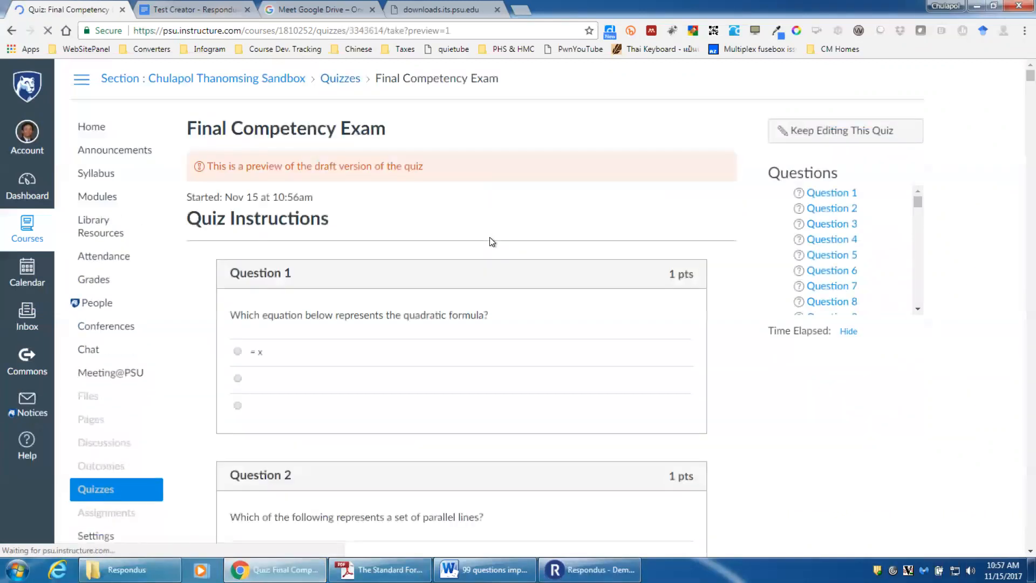
scroll(492, 236, down, 1)
scroll(491, 236, down, 3)
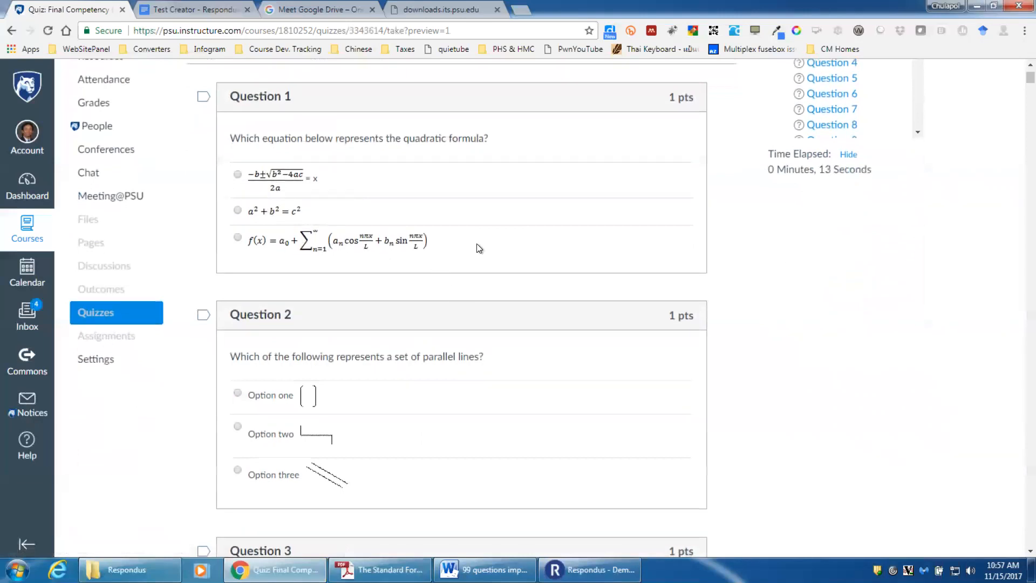
scroll(451, 361, down, 5)
scroll(451, 361, down, 6)
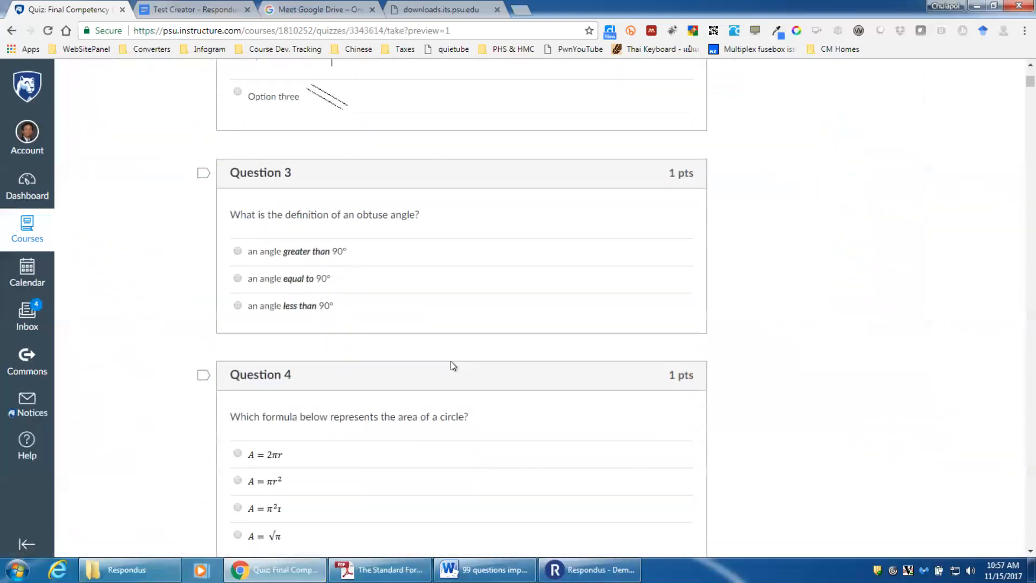
scroll(451, 362, down, 8)
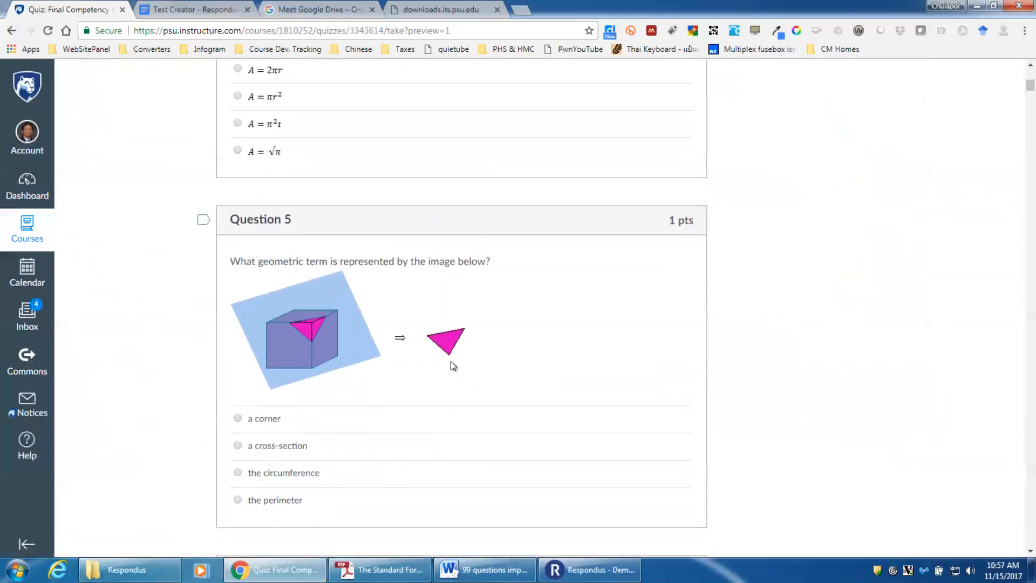
scroll(452, 361, down, 1)
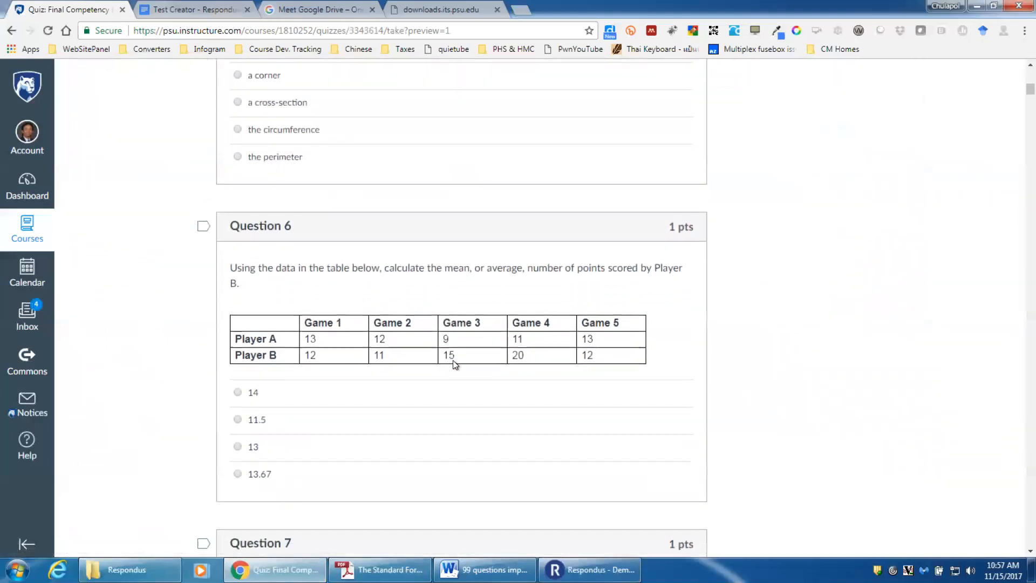
scroll(452, 361, up, 2)
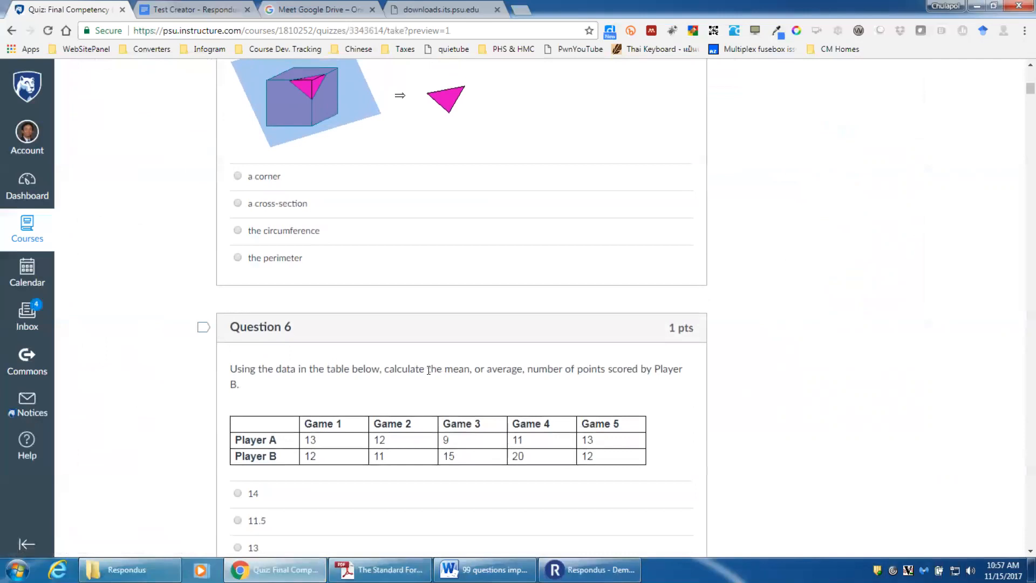
scroll(397, 380, down, 2)
scroll(312, 151, up, 3)
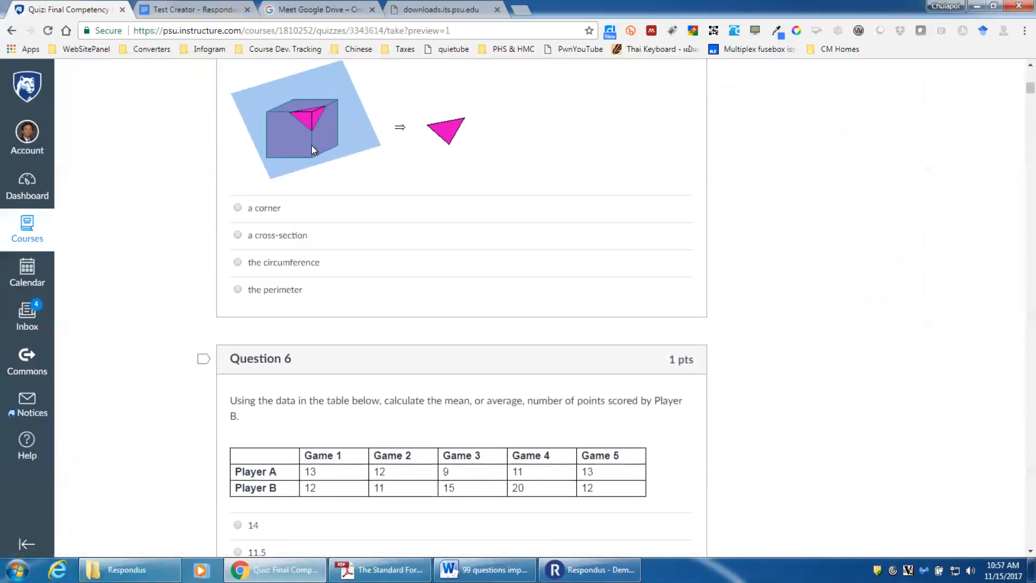
drag(255, 477, 599, 500)
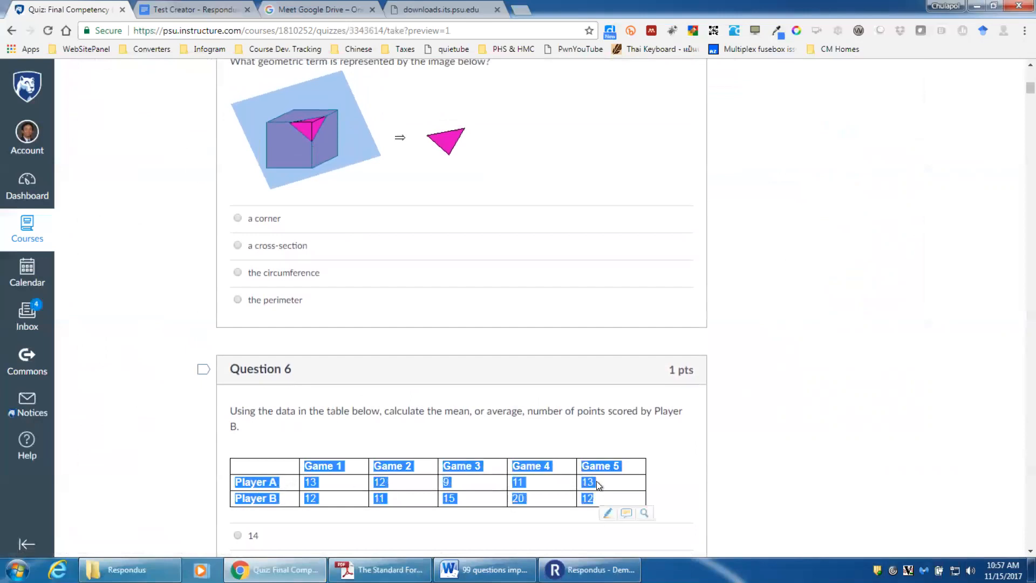
scroll(597, 484, down, 4)
scroll(597, 484, down, 5)
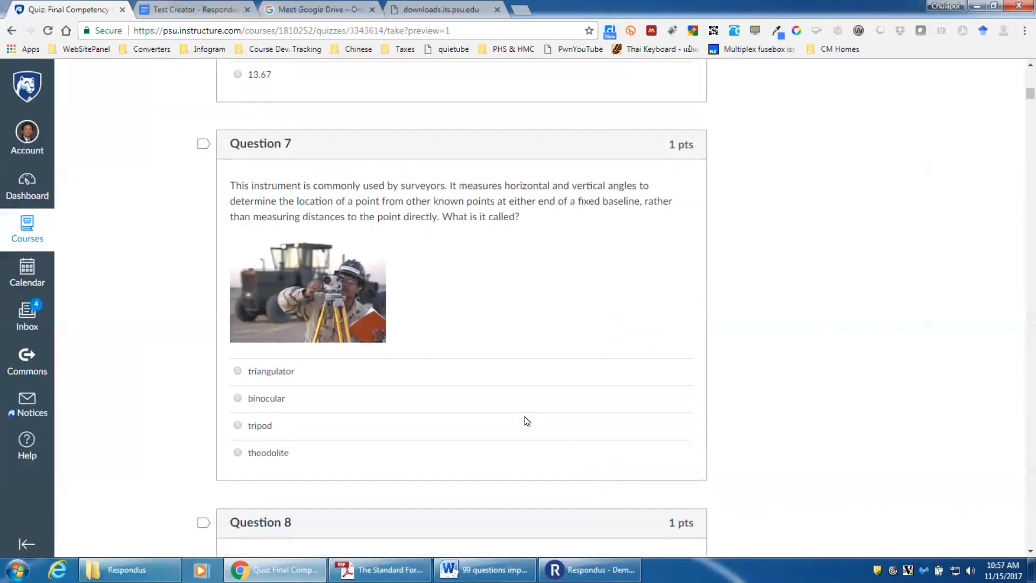
scroll(481, 352, down, 7)
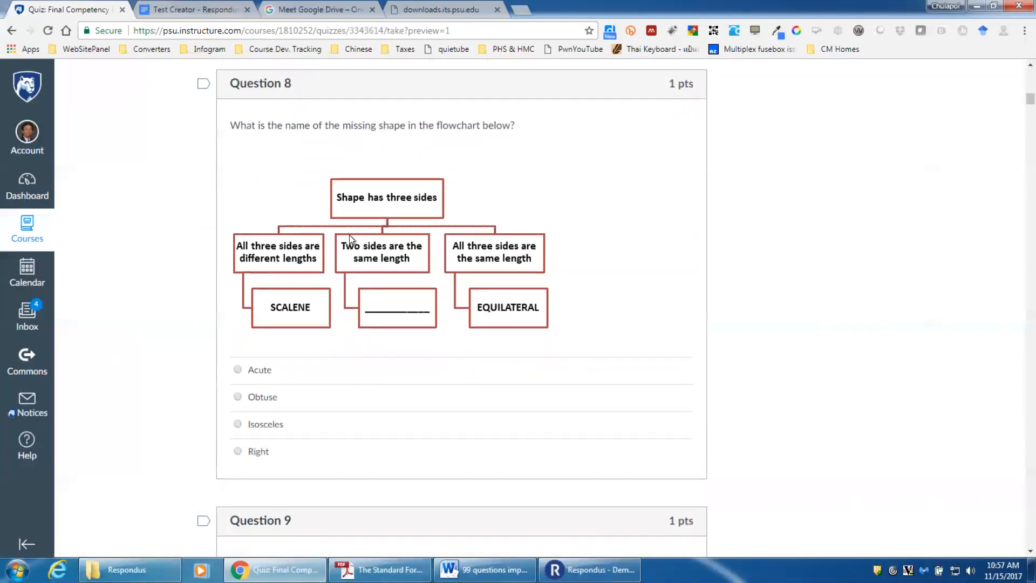
mouse_move(264, 156)
mouse_down()
mouse_move(565, 302)
mouse_move(253, 174)
mouse_up()
click(588, 322)
scroll(459, 352, down, 6)
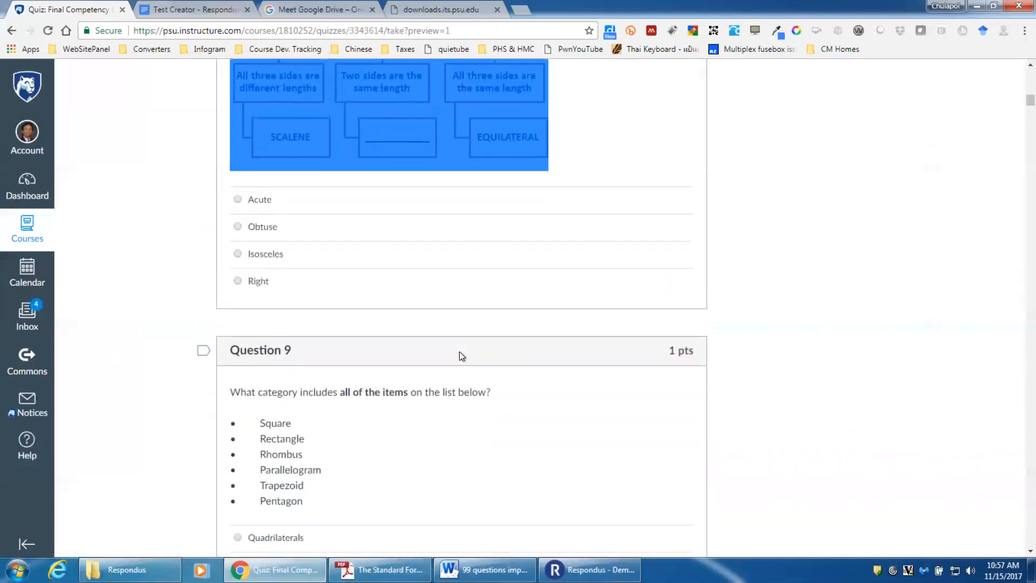
scroll(465, 356, down, 16)
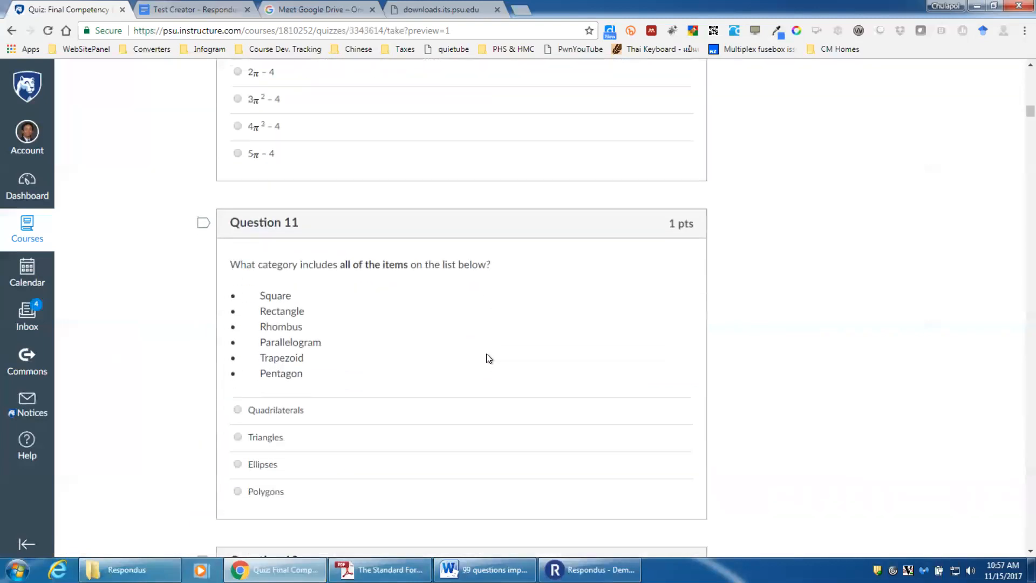
scroll(489, 358, down, 10)
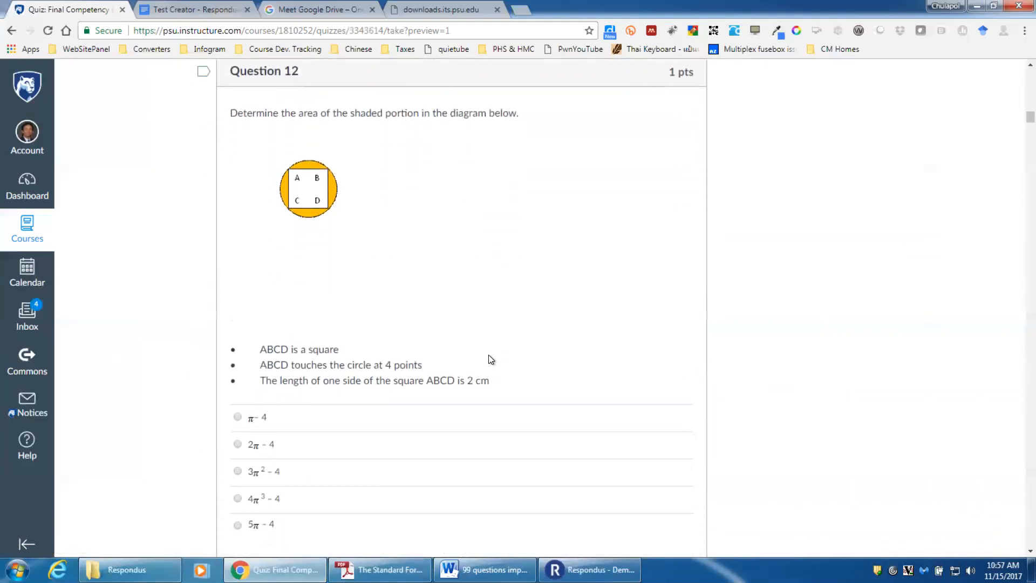
scroll(496, 358, down, 12)
scroll(621, 374, up, 20)
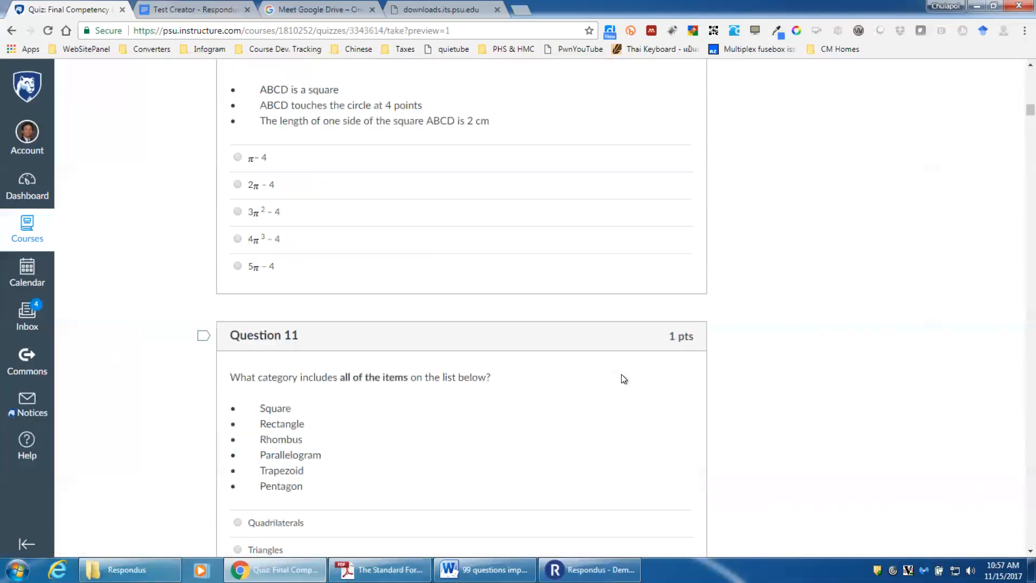
scroll(621, 375, up, 20)
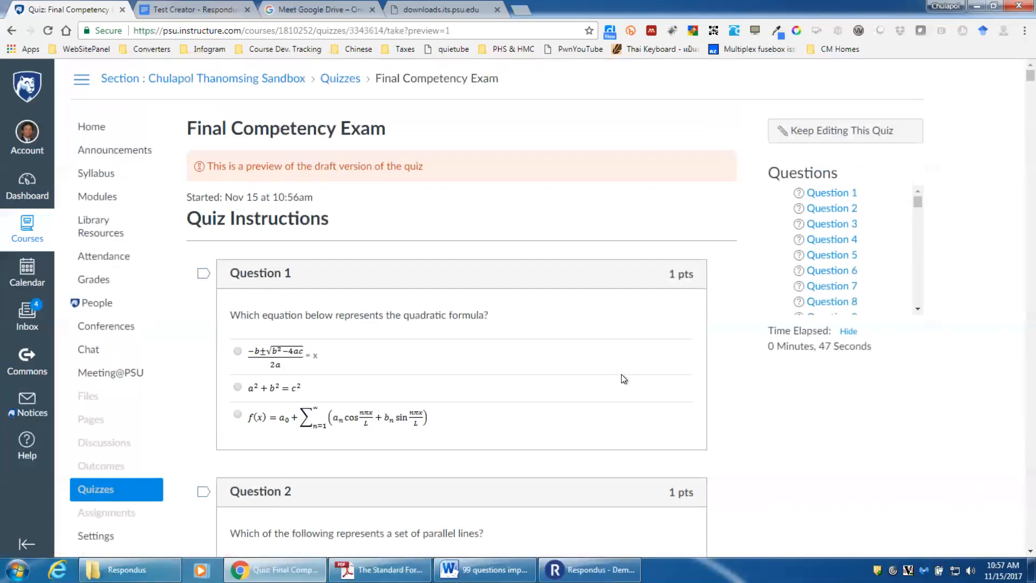
Return to the Quizzes list and choose Edit from the Final Competency Exam's gear menu.
click(349, 82)
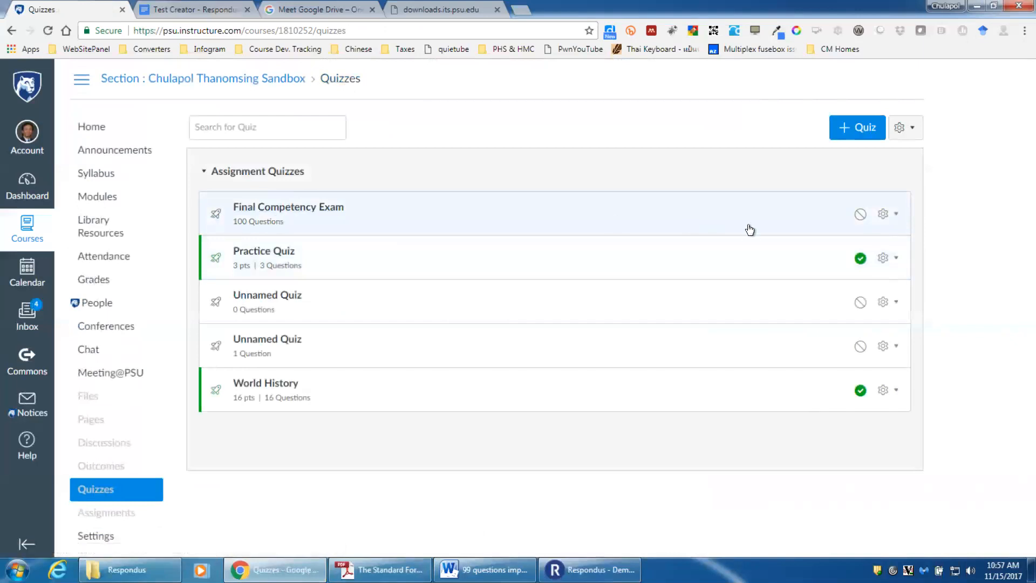
click(882, 214)
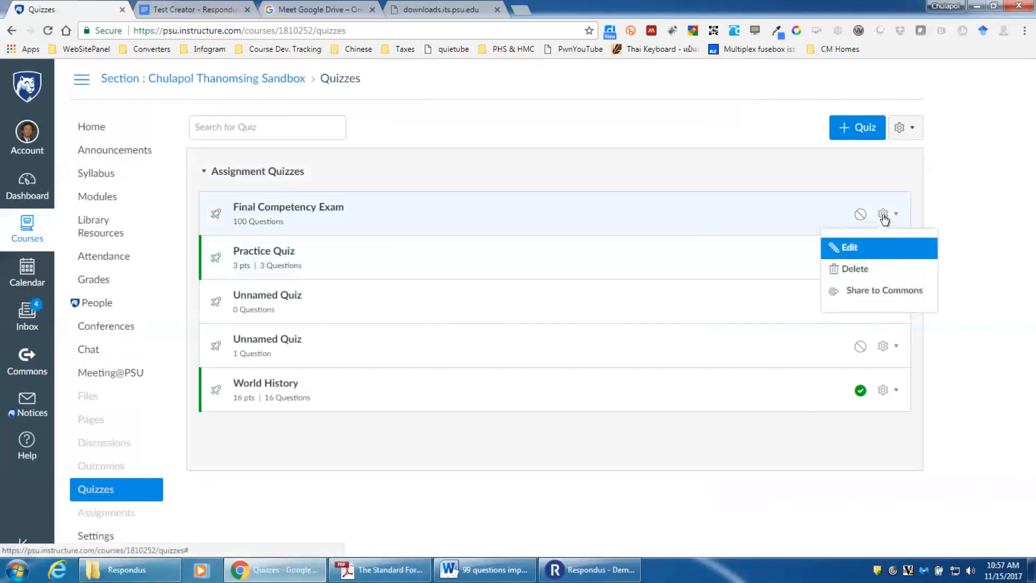
click(857, 248)
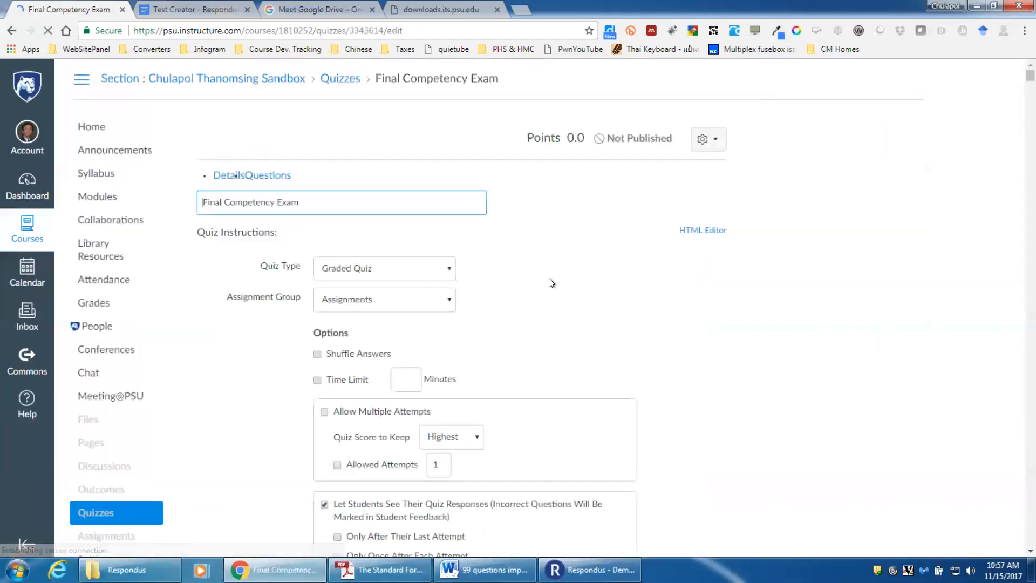
Review the Details settings: 100 points, Graded Quiz, unpublished, empty instructions.
scroll(698, 325, down, 6)
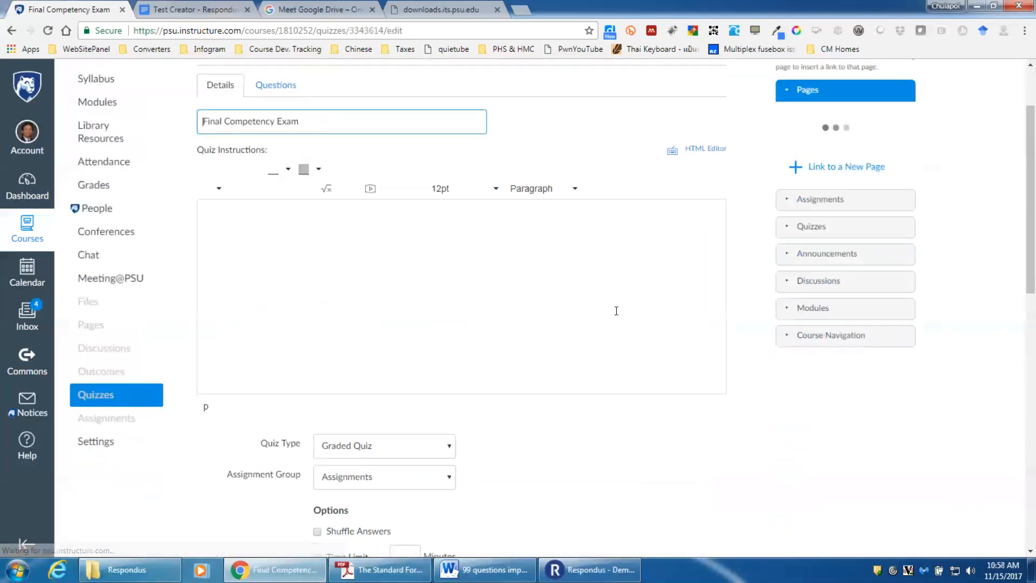
scroll(292, 259, down, 1)
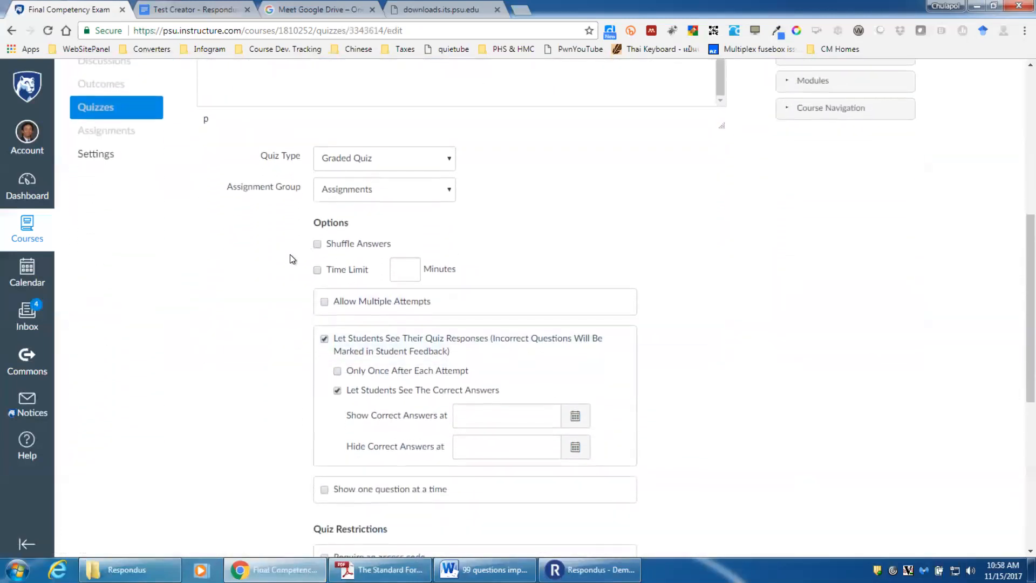
scroll(318, 221, down, 1)
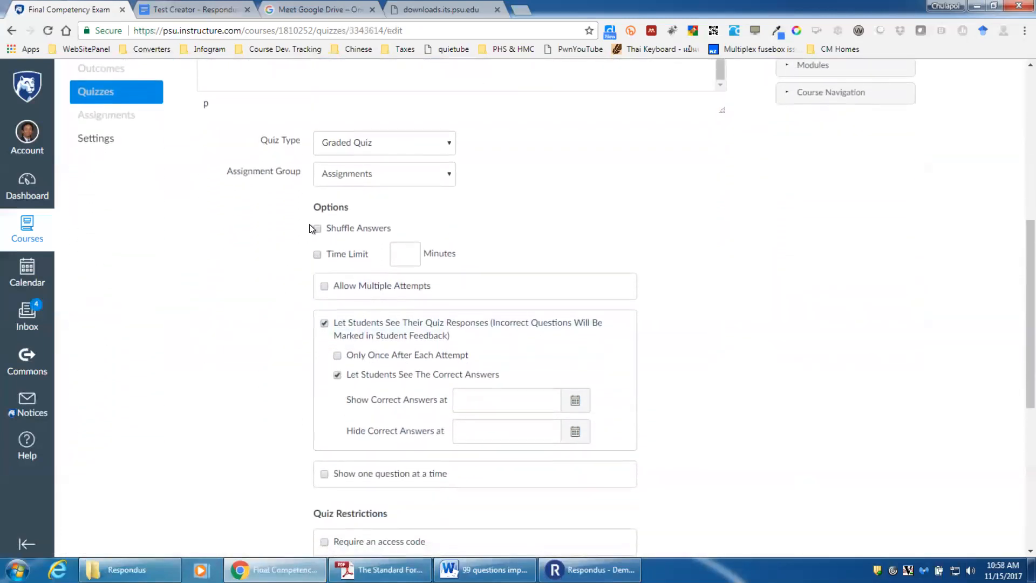
scroll(326, 244, down, 1)
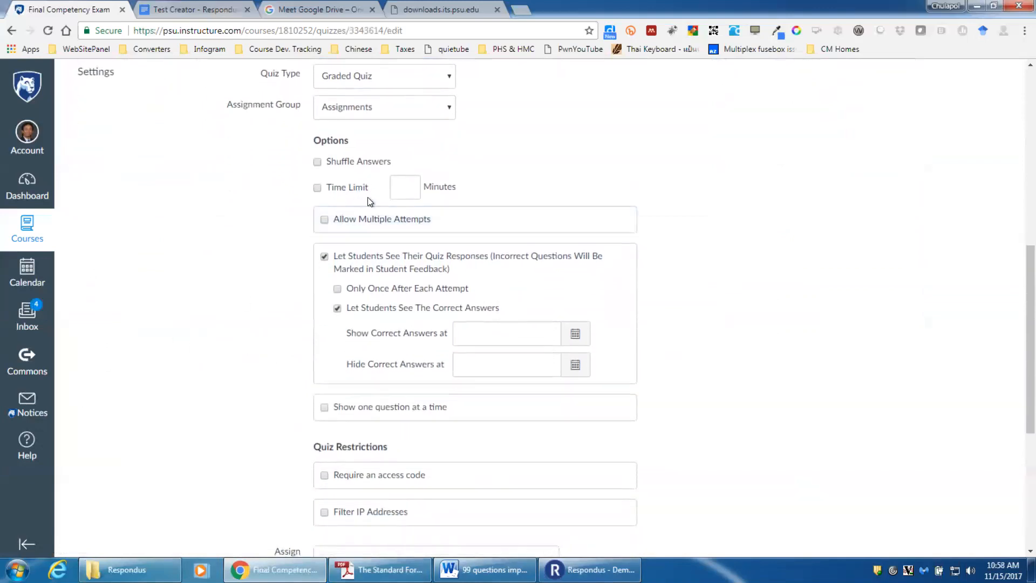
scroll(324, 324, down, 2)
scroll(334, 364, down, 1)
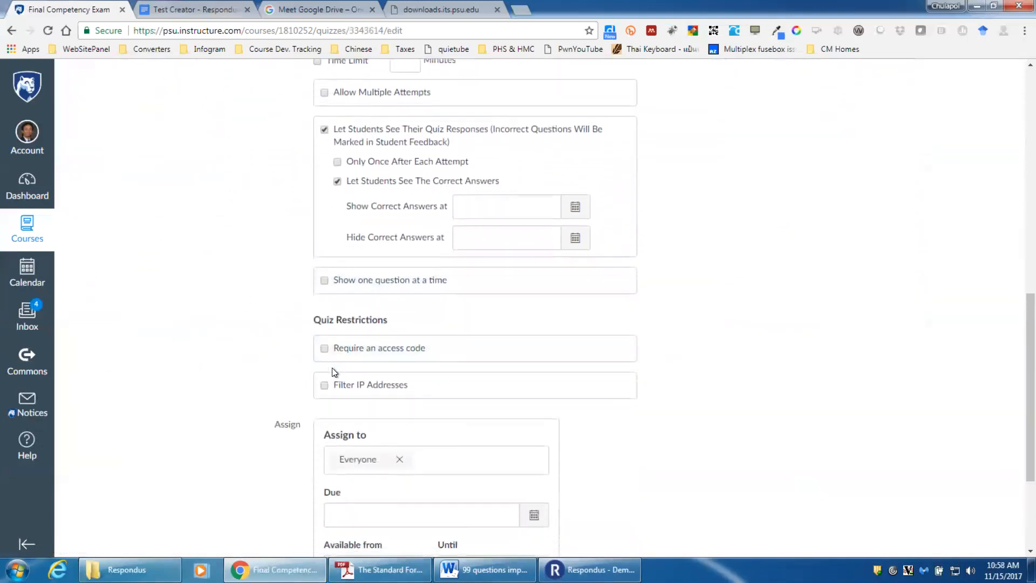
scroll(324, 348, down, 1)
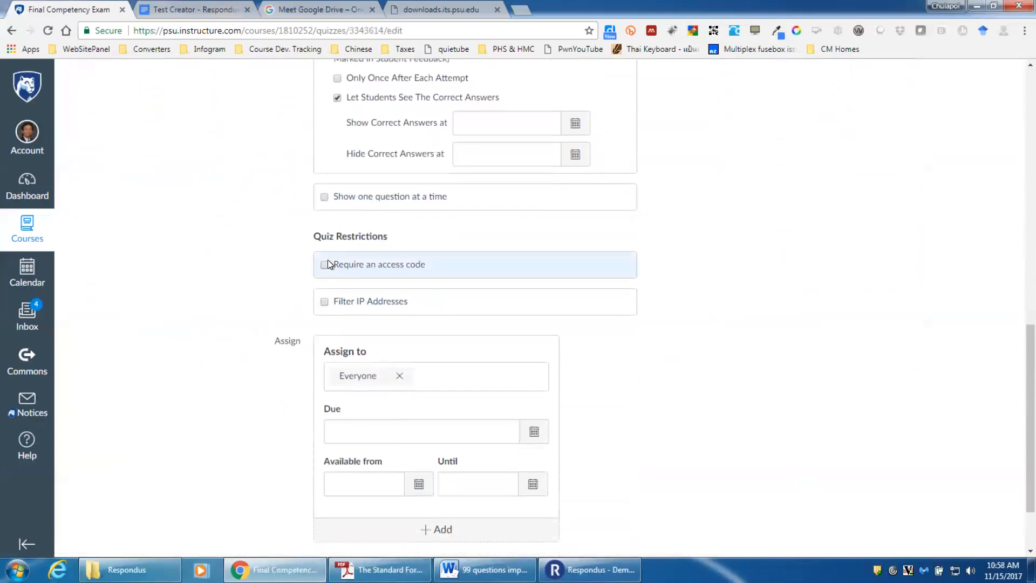
scroll(280, 369, down, 1)
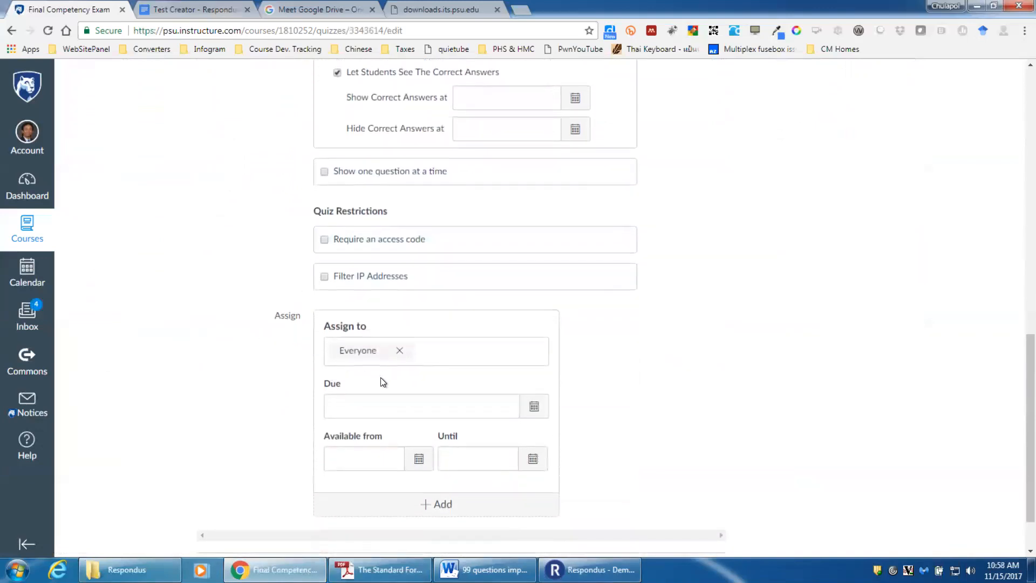
scroll(621, 438, up, 7)
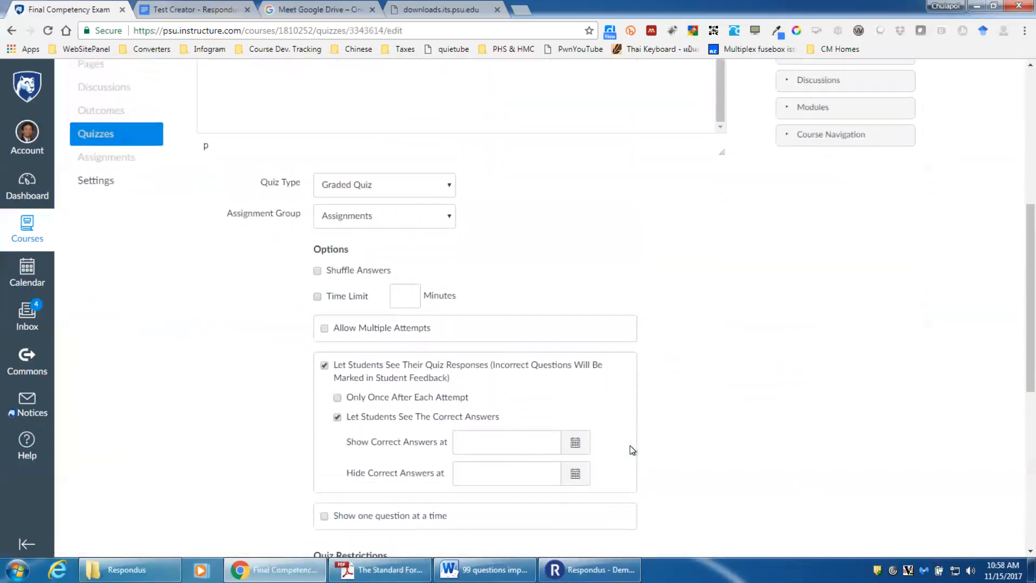
scroll(542, 415, up, 2)
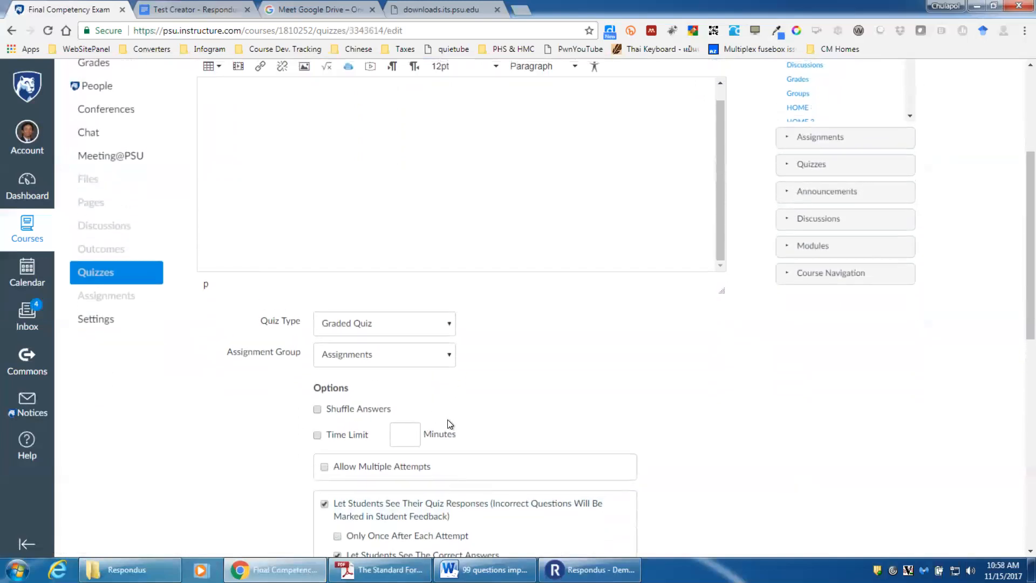
scroll(475, 424, up, 3)
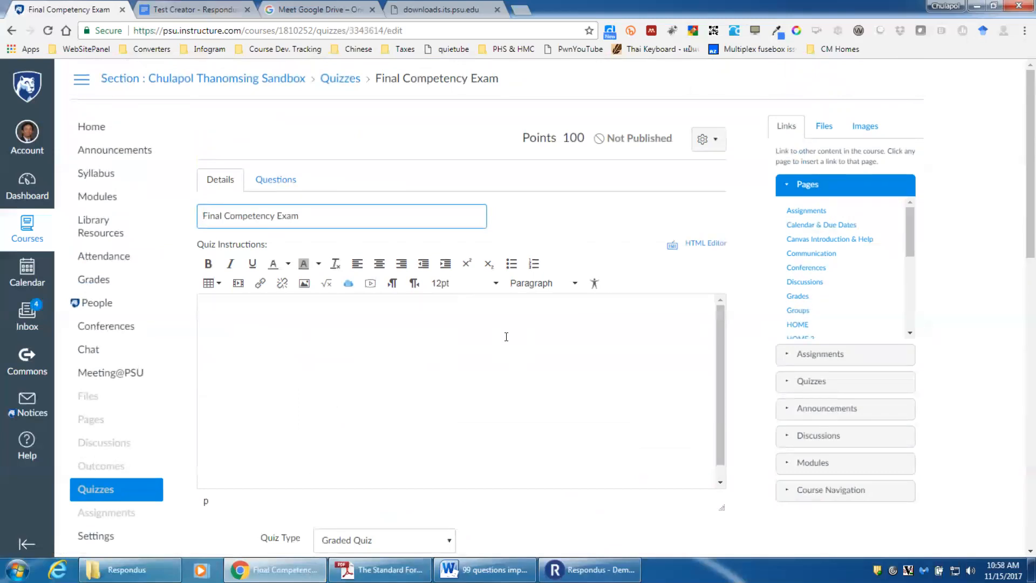
click(965, 225)
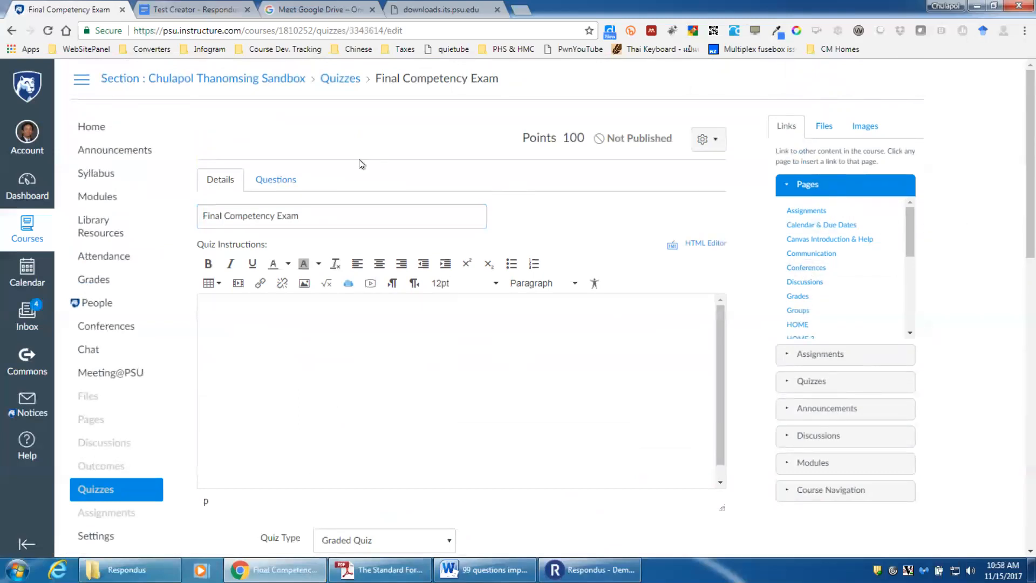
Go to the Test Creator - Respondus @ PSU Prezi tab and play it full screen.
click(318, 9)
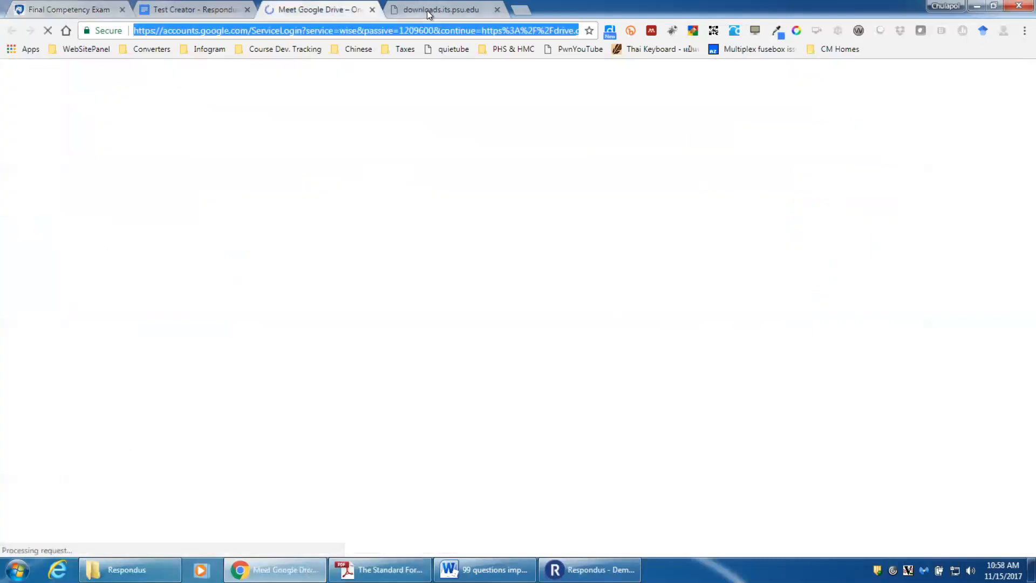
click(176, 11)
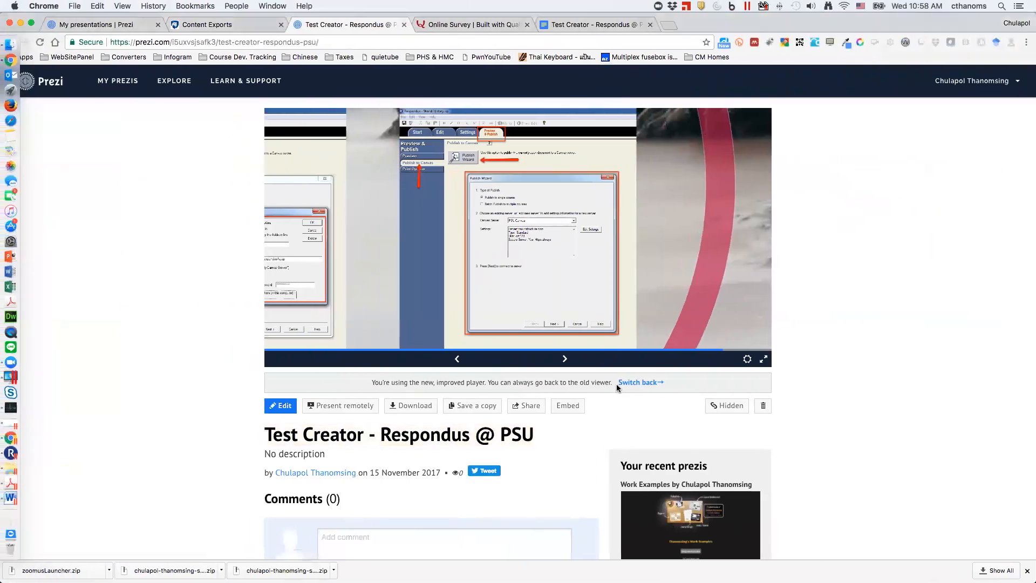
click(763, 359)
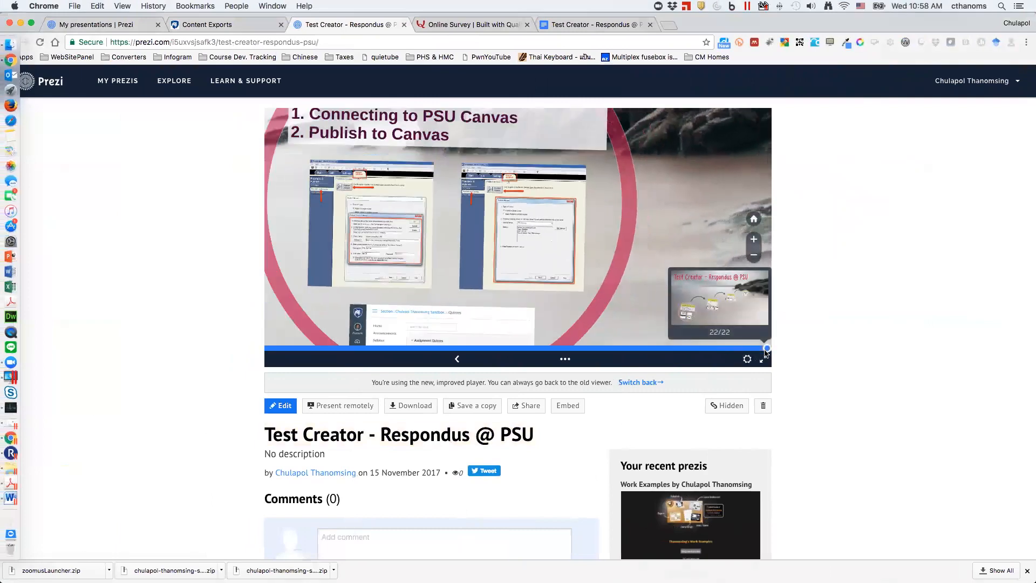